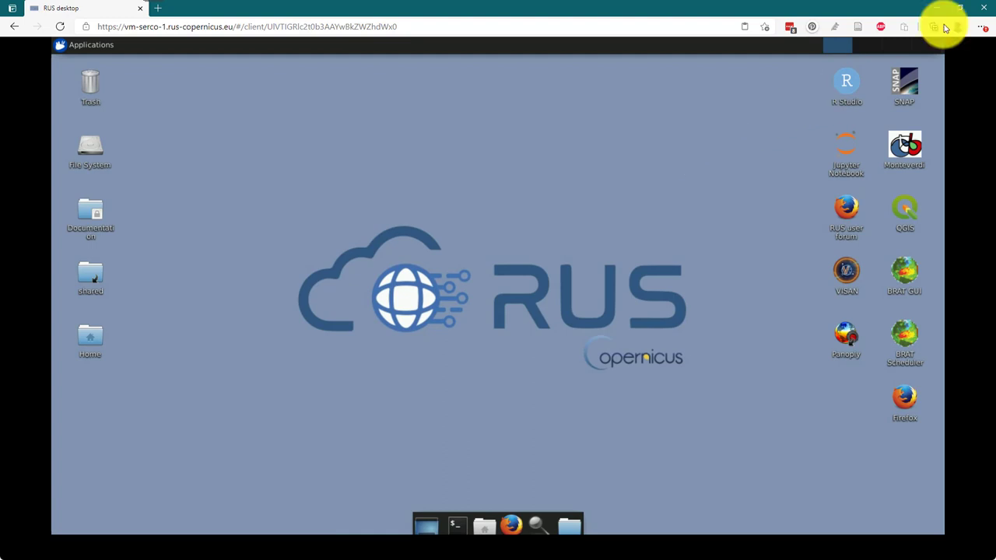
- Switch Edge to full screen so the RUS Copernicus virtual desktop fills the browser
click(983, 27)
click(983, 119)
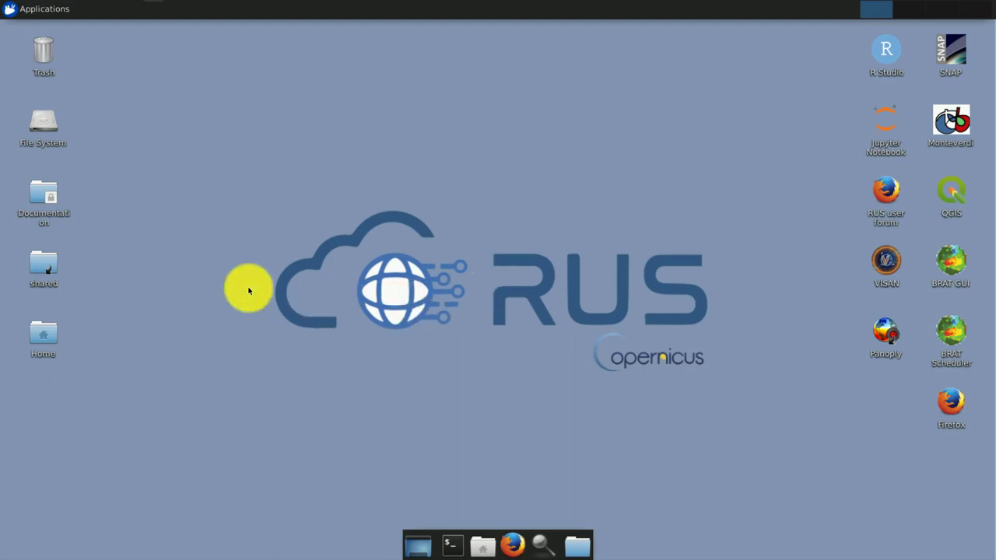
mouse_move(49, 337)
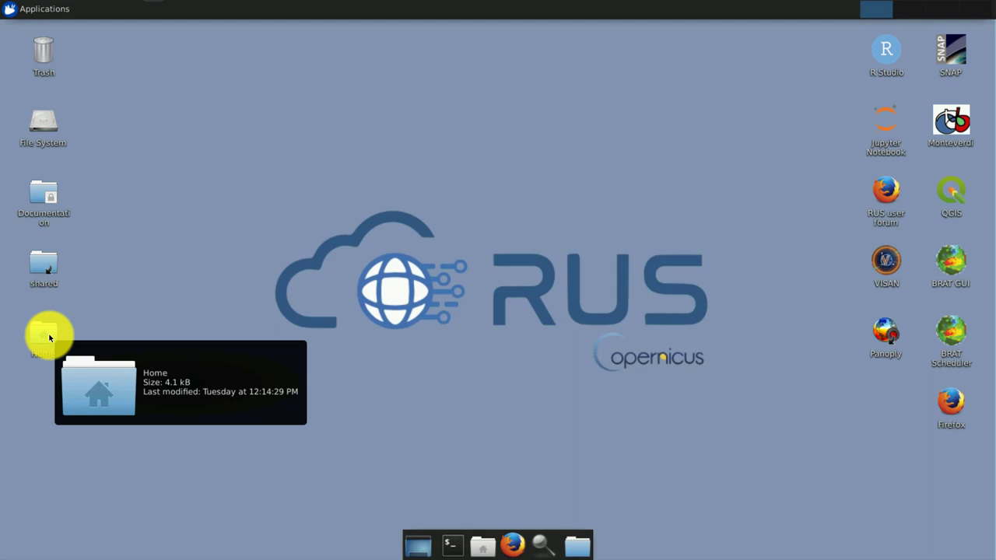
- Browse from the shared folder through Training, HAZA09_SNAP2StaMPs_DataPrep_TutorialKit and Project into INSAR_20200504
double_click(55, 259)
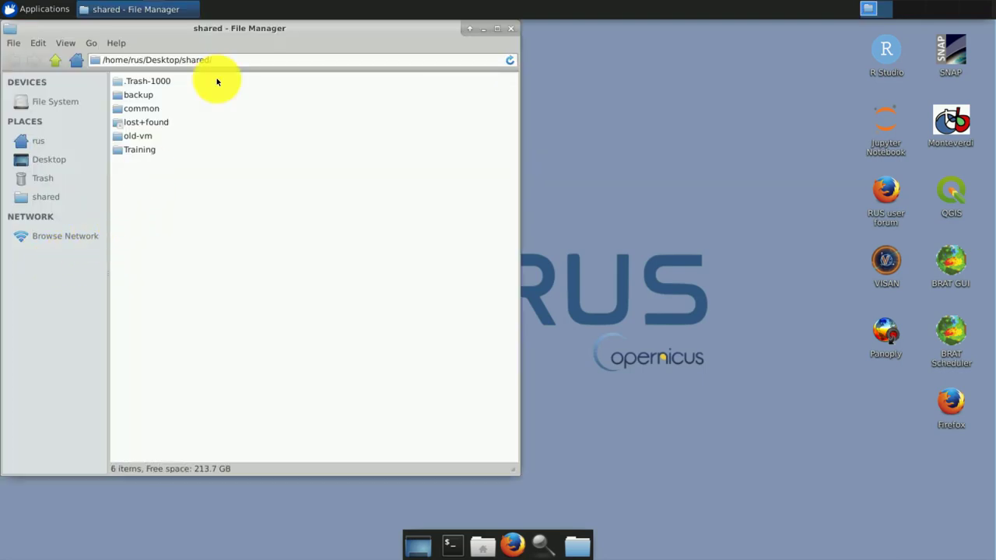
drag(250, 35, 410, 62)
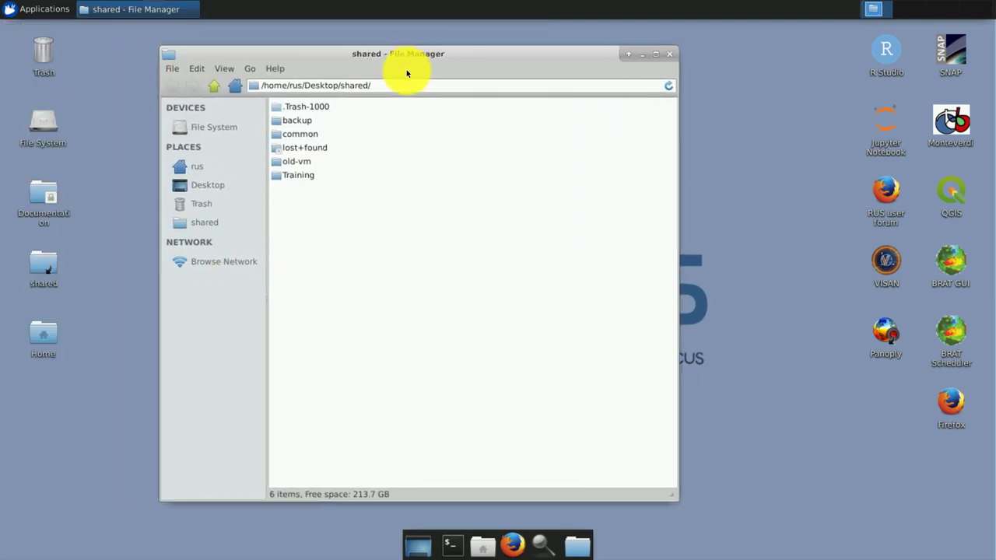
double_click(309, 176)
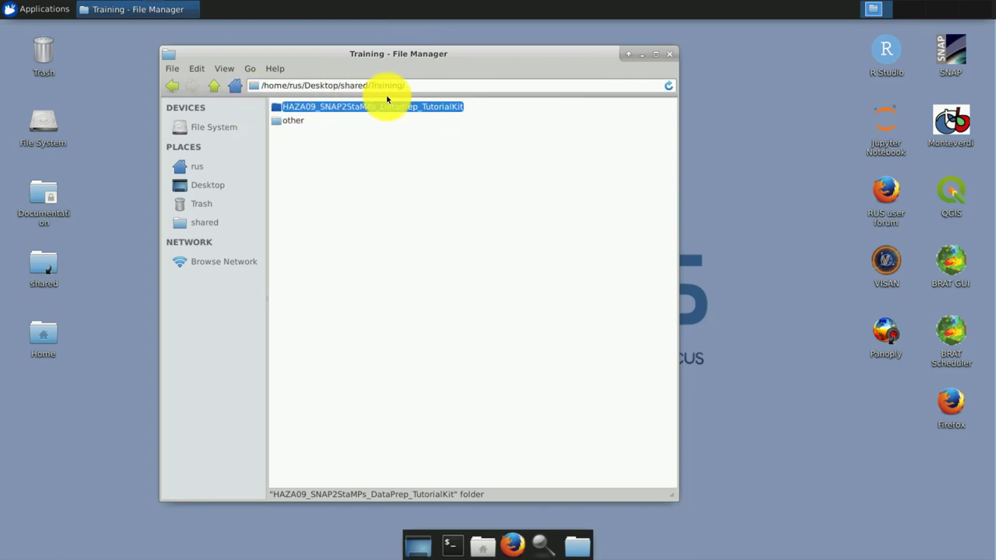
double_click(340, 110)
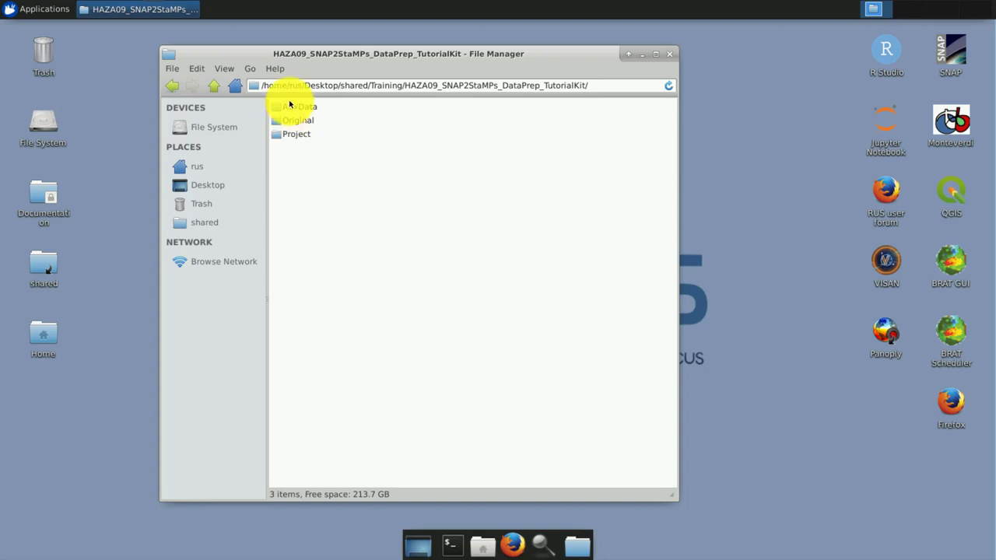
click(295, 110)
double_click(296, 110)
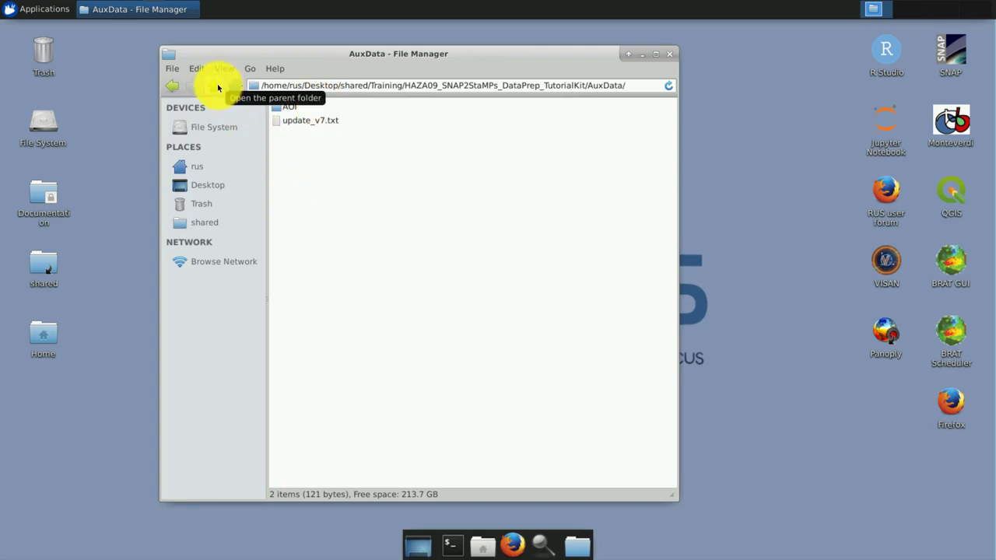
click(218, 86)
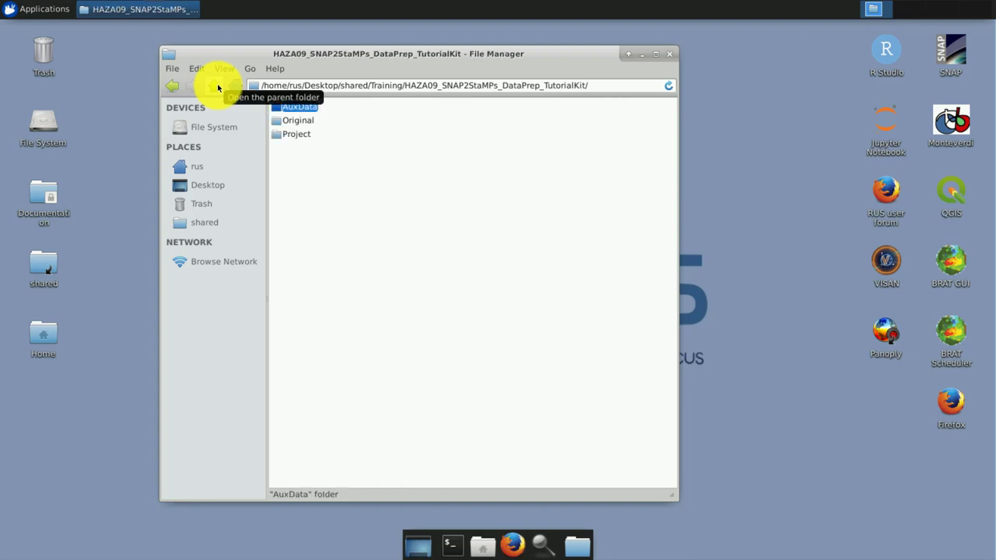
double_click(293, 134)
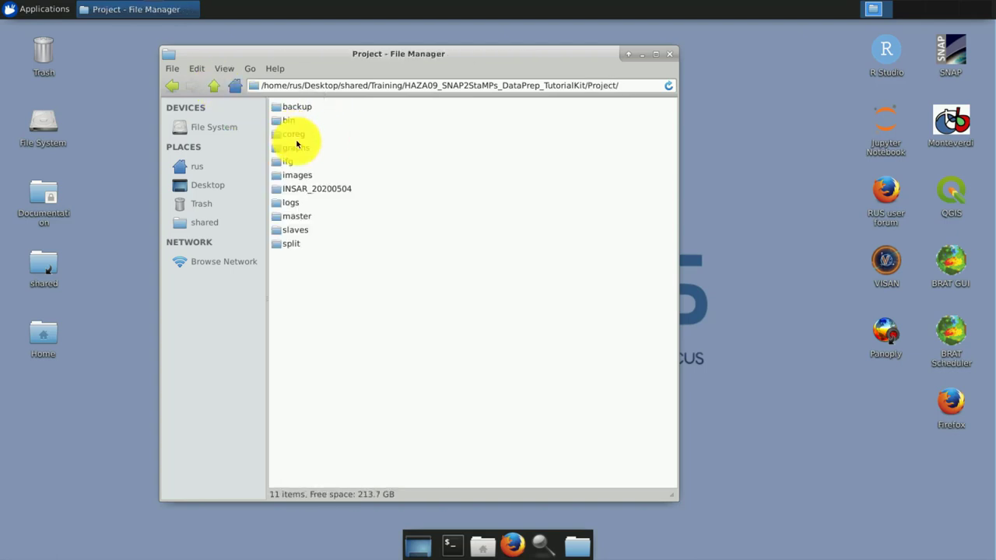
double_click(320, 190)
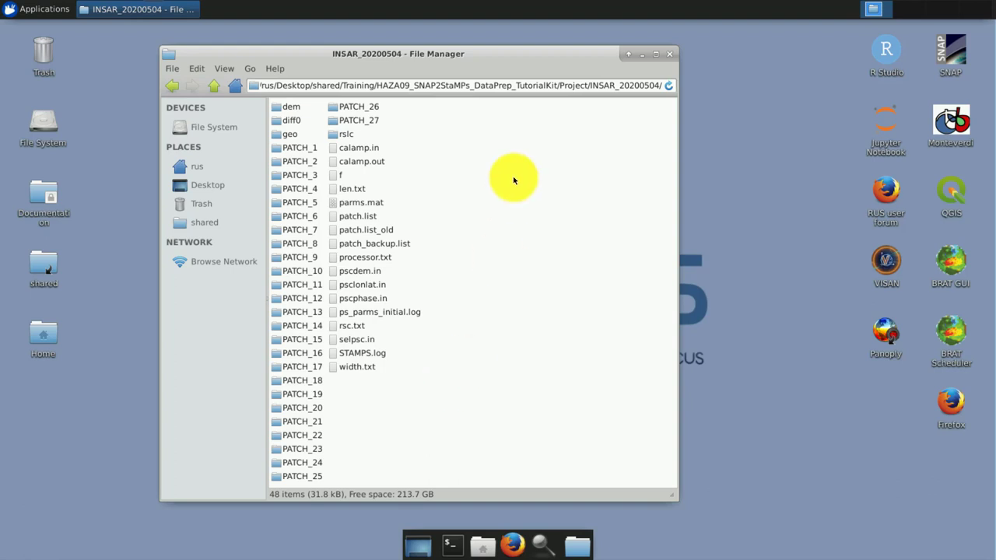
- Open a terminal in the INSAR_20200504 folder and launch MATLAB with the matlab command
right_click(463, 193)
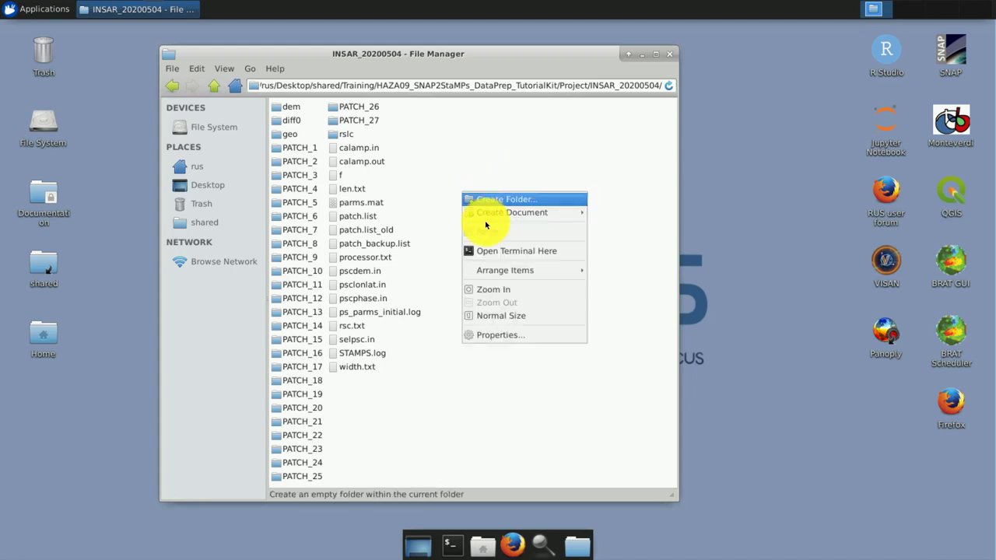
click(492, 252)
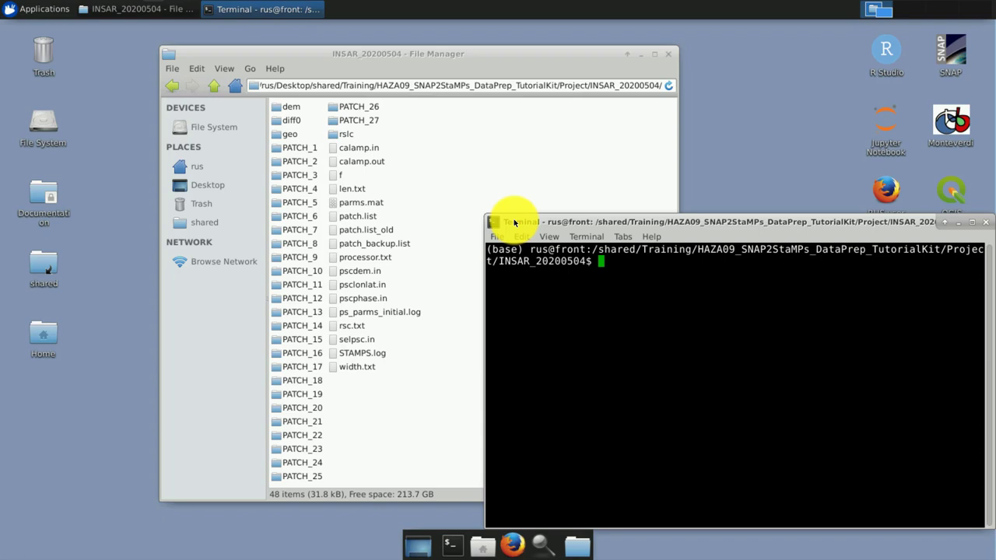
text(matlab)
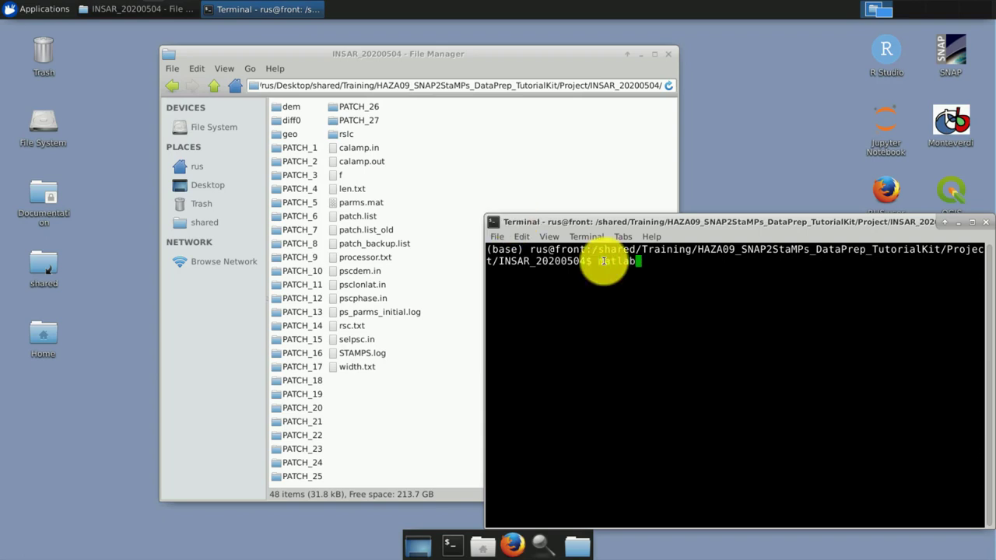
key(Return)
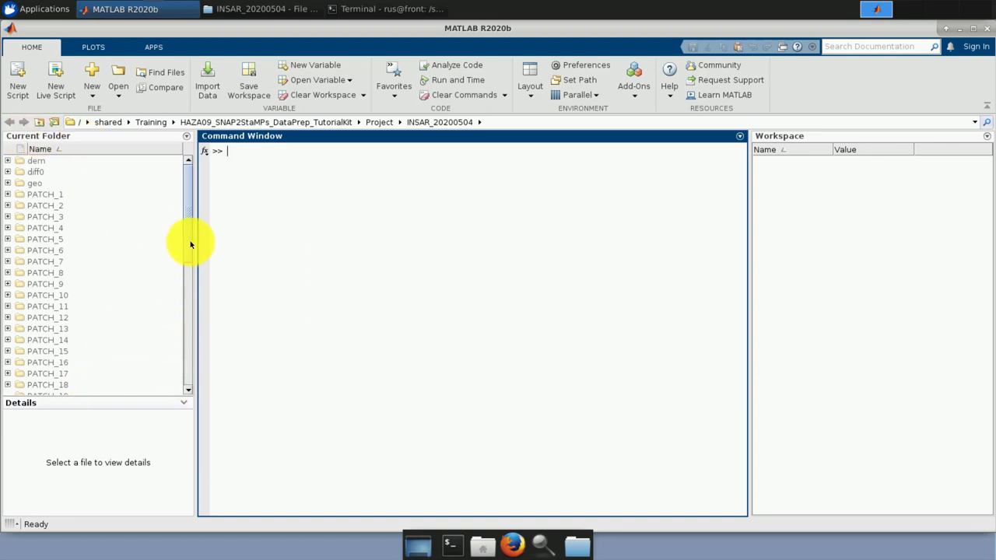
click(184, 355)
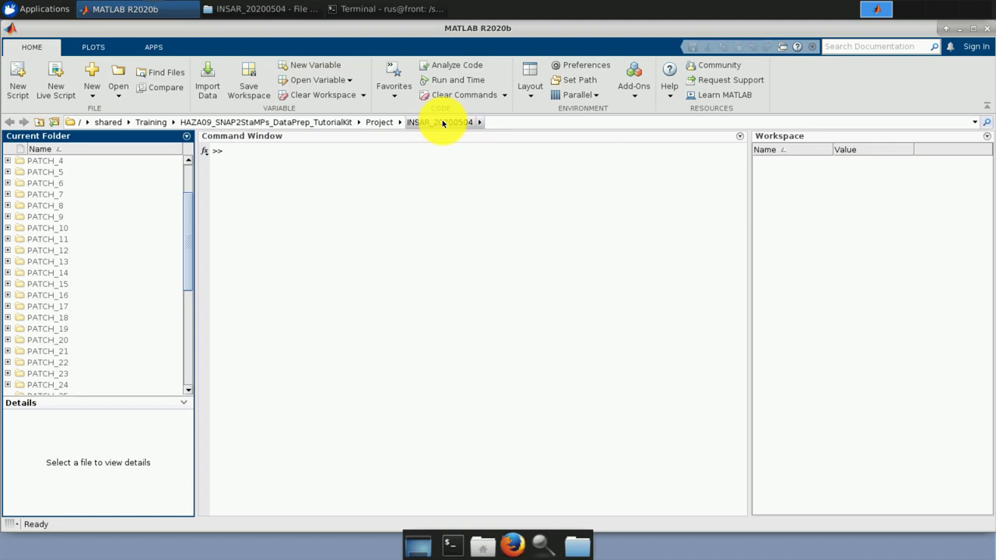
scroll(191, 233, up, 2)
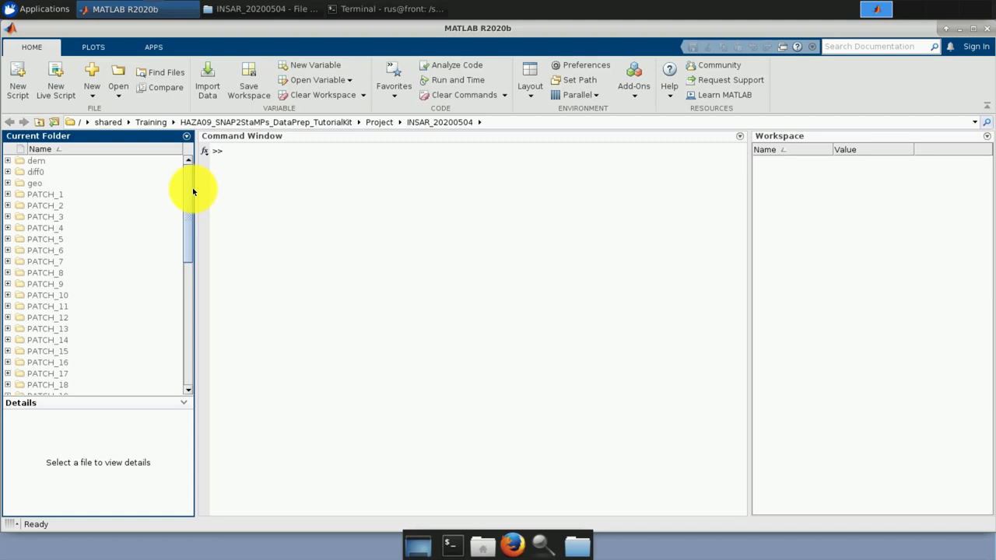
click(204, 192)
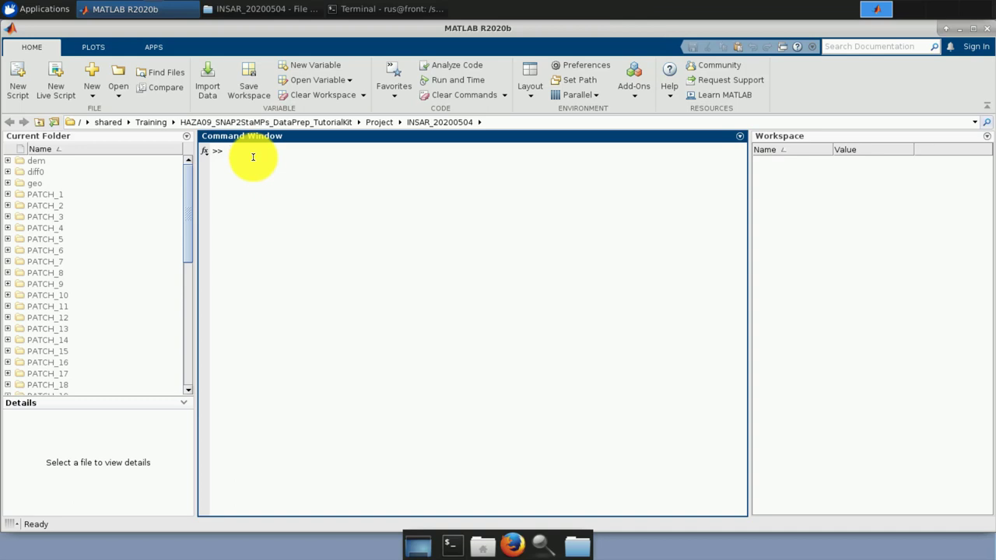
- Display the help for stamps, then for aps_linear, and scroll through the output
text(help stamps)
key(Return)
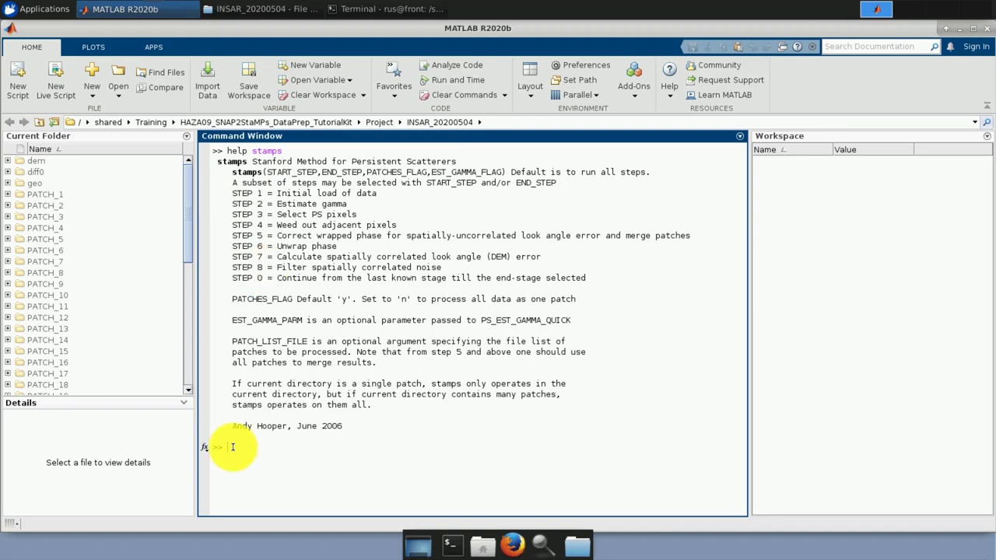
text(help)
text( sp)
text(s_lin)
text(ear)
key(Return)
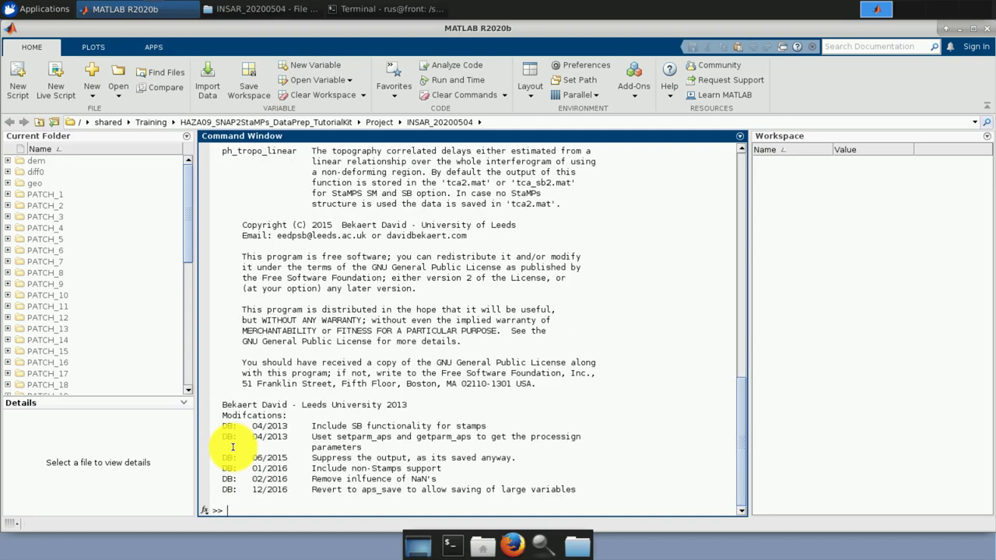
scroll(421, 319, up, 11)
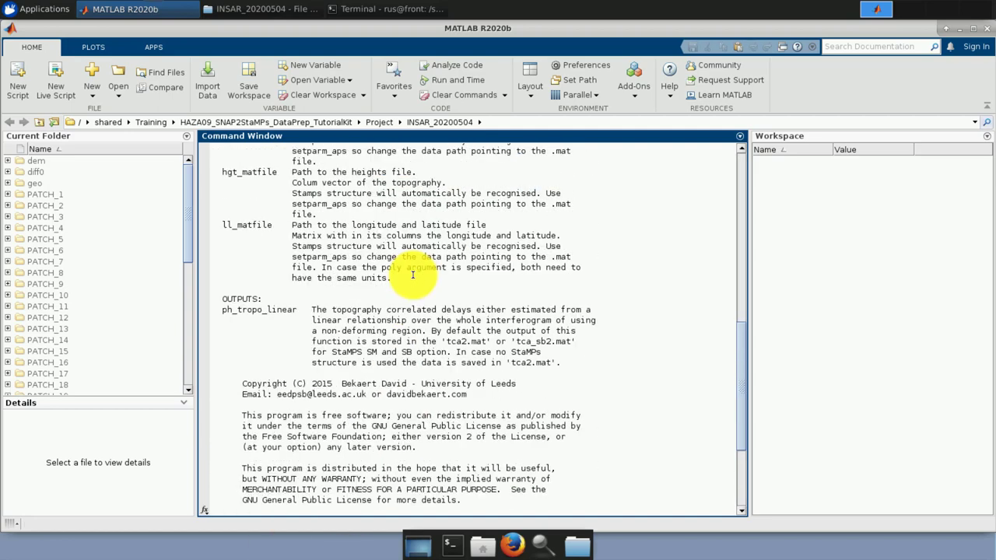
scroll(412, 275, up, 1)
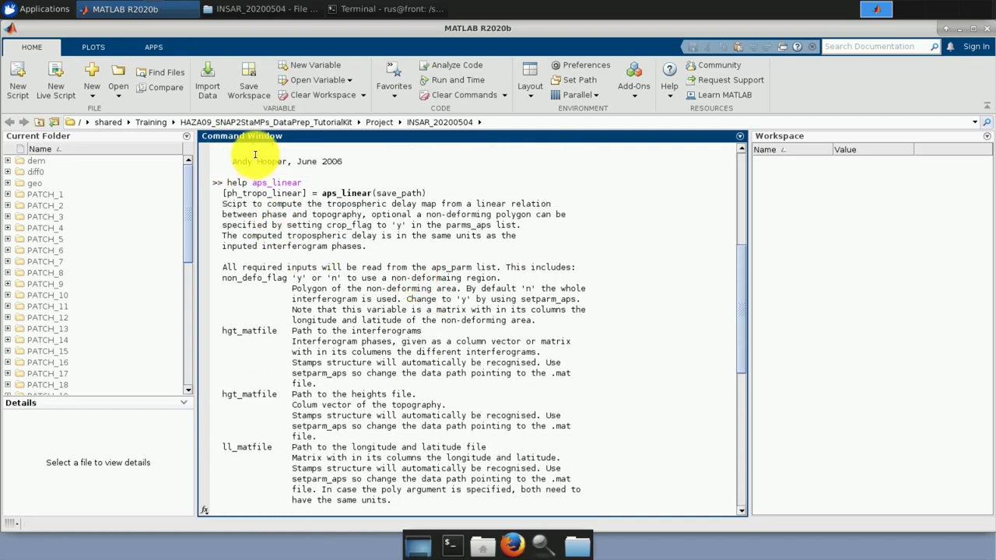
scroll(367, 325, down, 9)
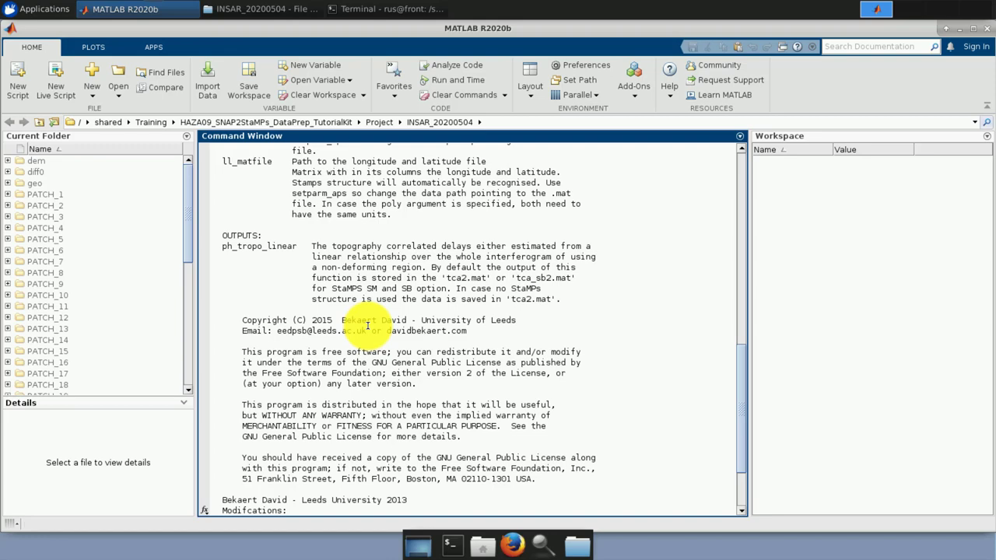
scroll(366, 331, down, 3)
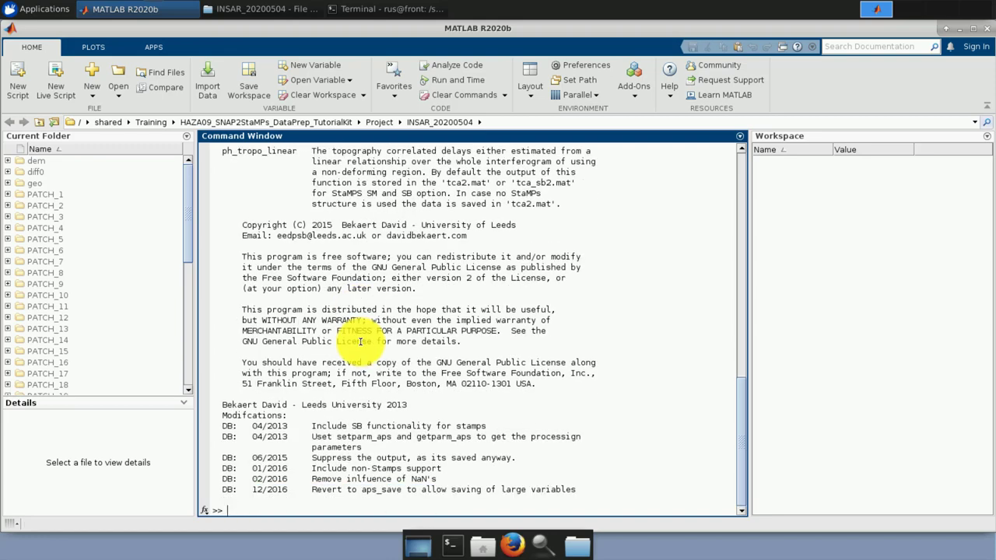
- Run snaphu in a new terminal to show its v1.4.2 usage and common options
click(454, 552)
drag(351, 29, 521, 150)
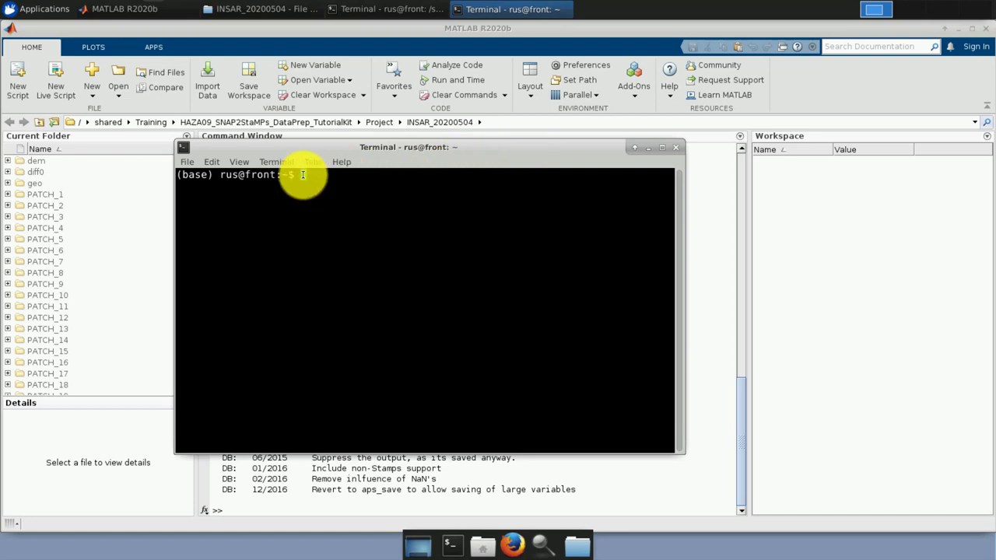
text(snaphu)
key(Return)
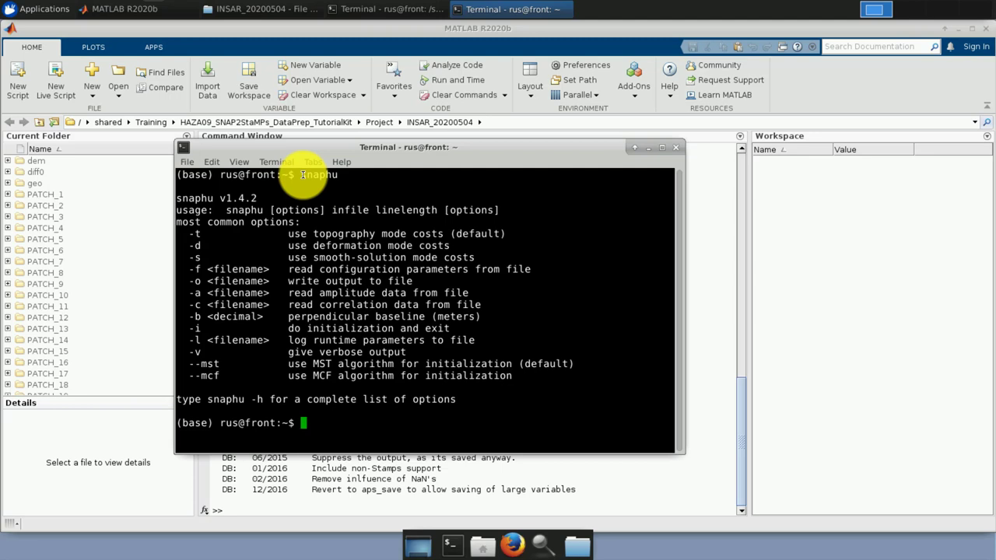
click(676, 147)
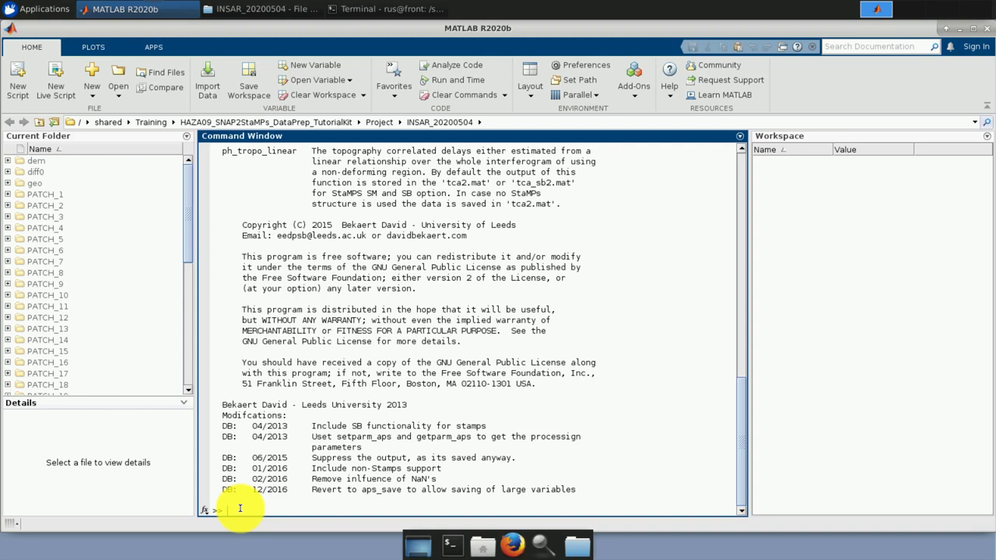
text(getparm)
key(Return)
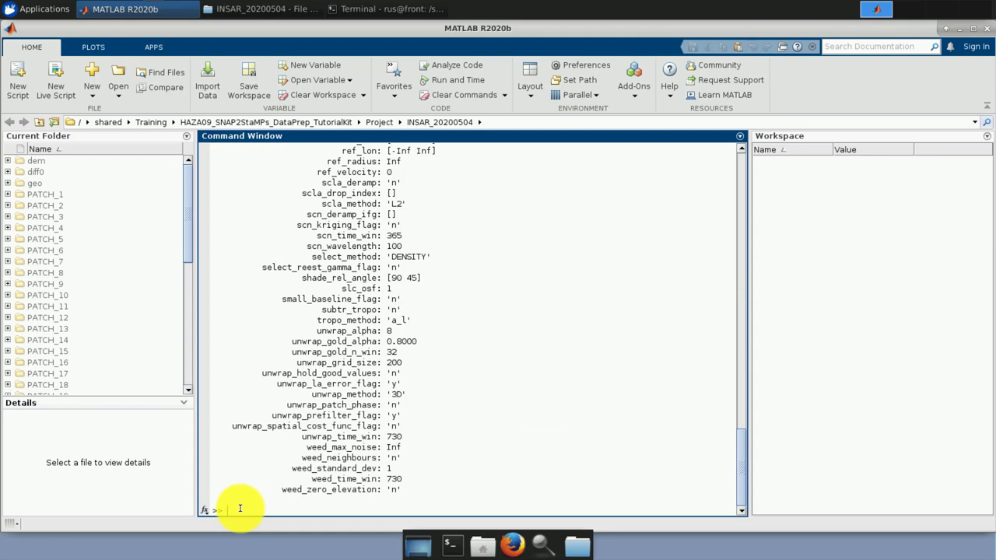
scroll(426, 277, up, 5)
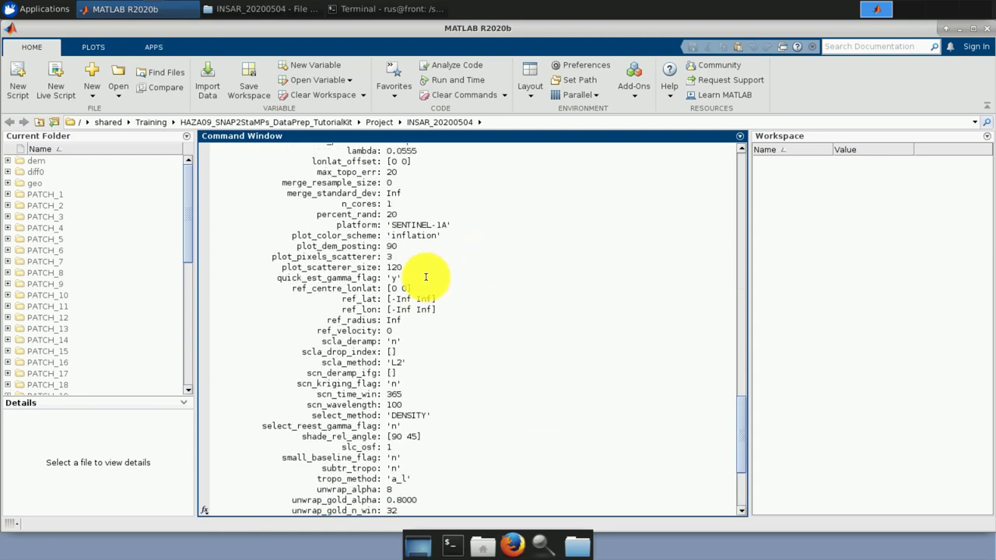
scroll(425, 277, up, 2)
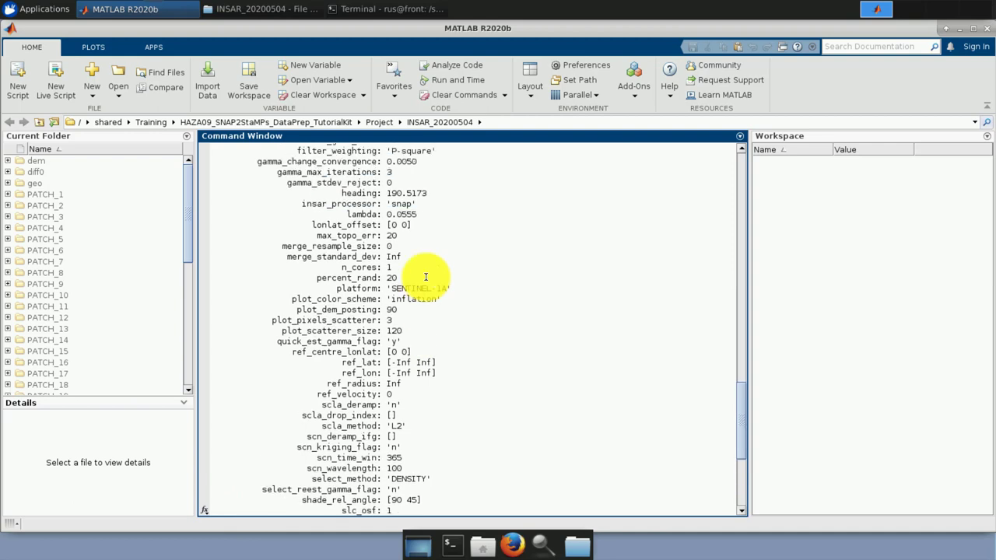
scroll(424, 277, up, 3)
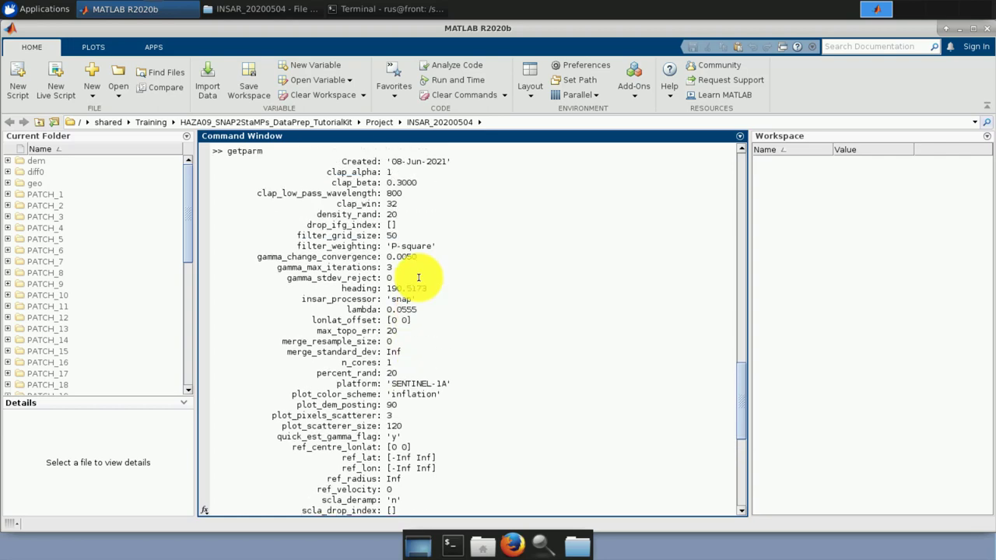
scroll(418, 277, down, 8)
scroll(418, 277, up, 1)
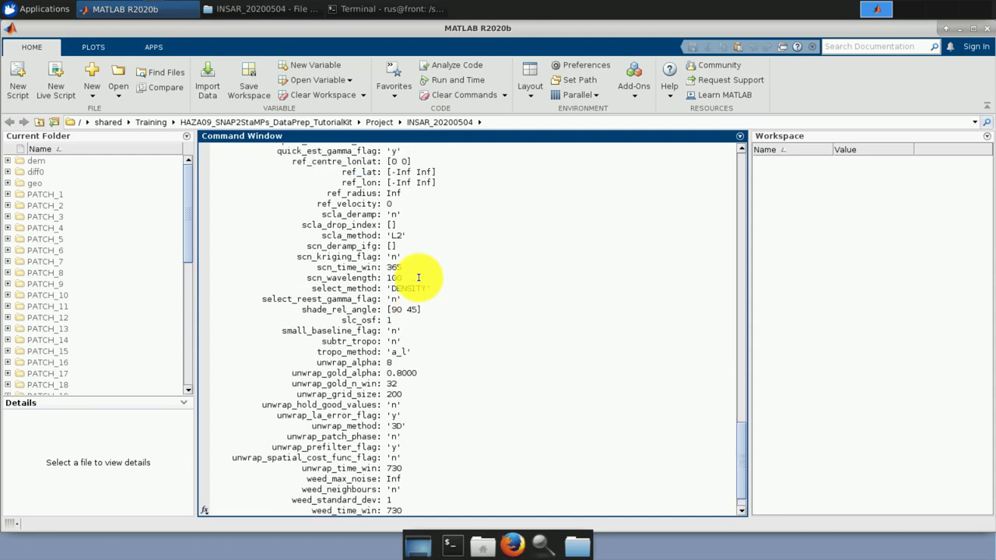
scroll(418, 278, down, 1)
scroll(420, 277, up, 4)
scroll(420, 265, down, 1)
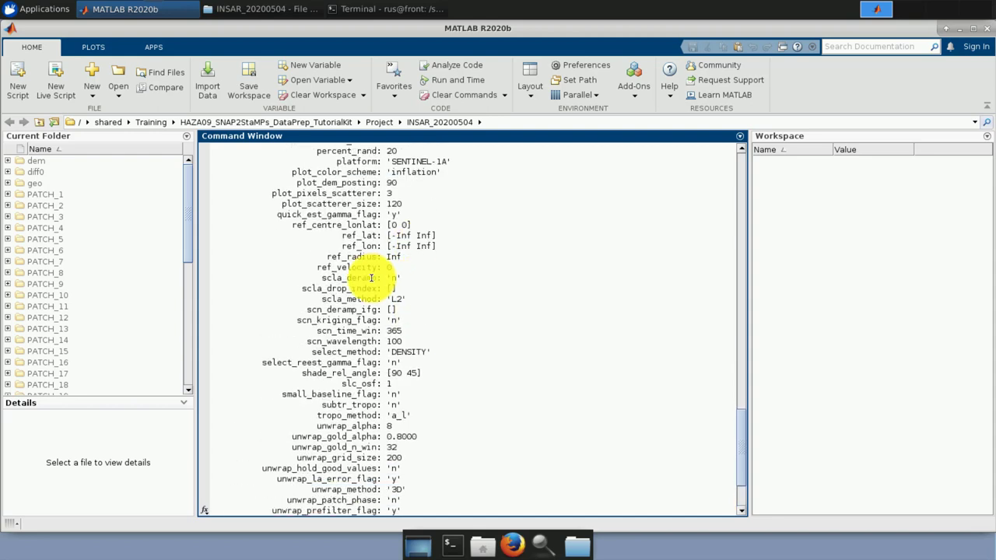
drag(327, 256, 377, 257)
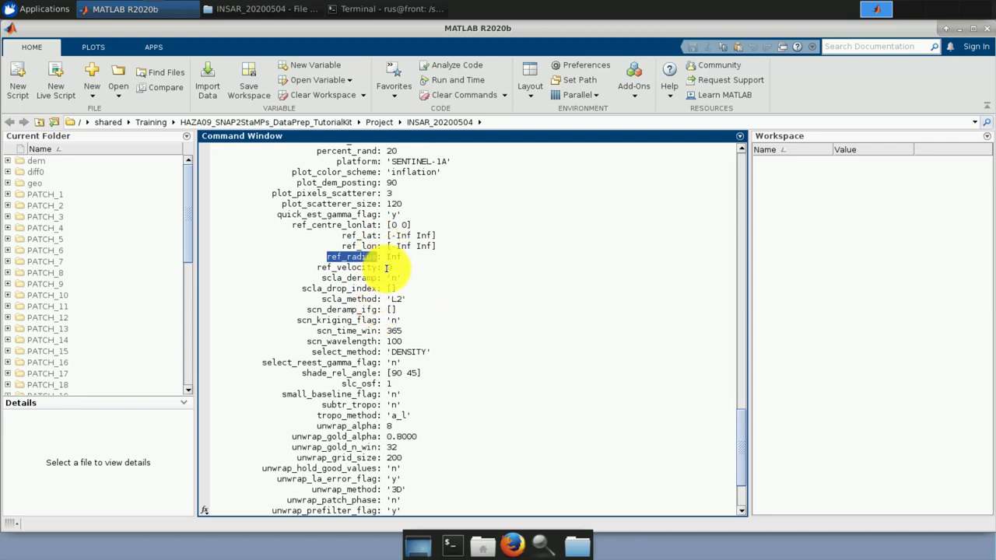
click(390, 269)
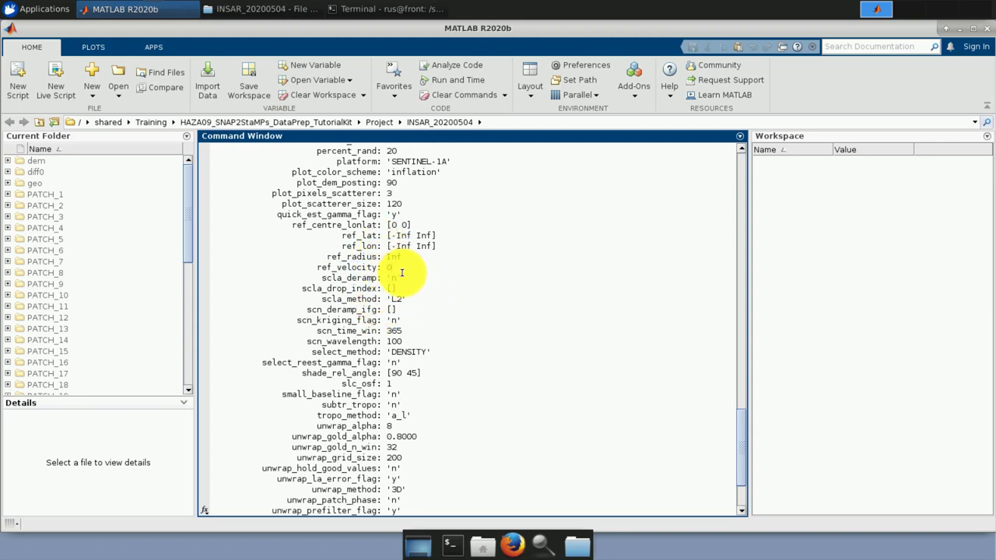
drag(402, 278, 387, 279)
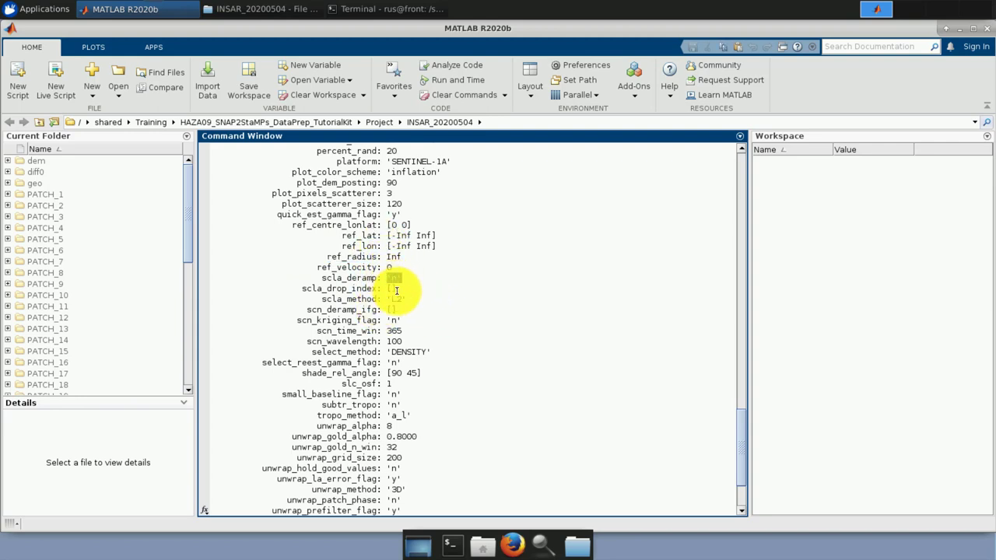
double_click(390, 267)
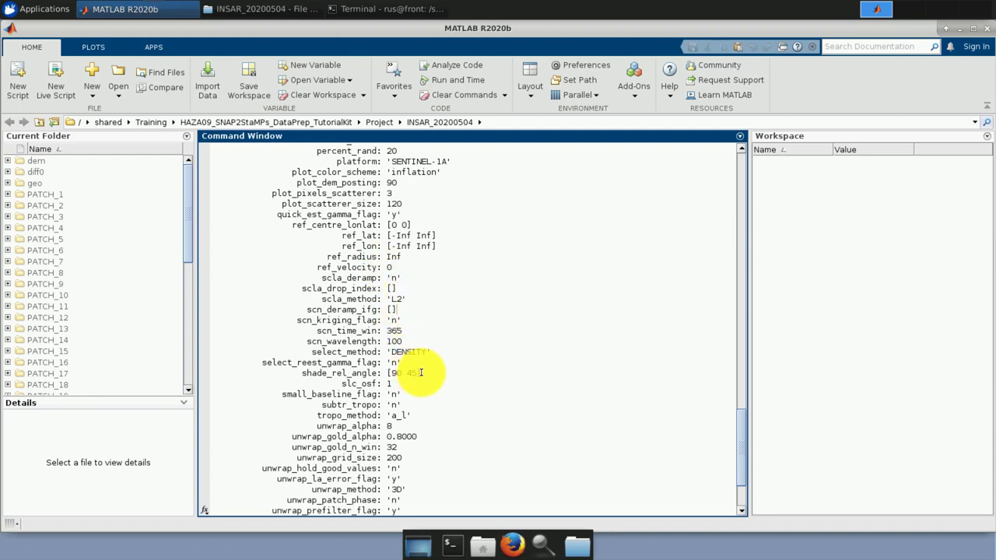
drag(423, 374, 389, 373)
click(389, 373)
scroll(356, 378, down, 3)
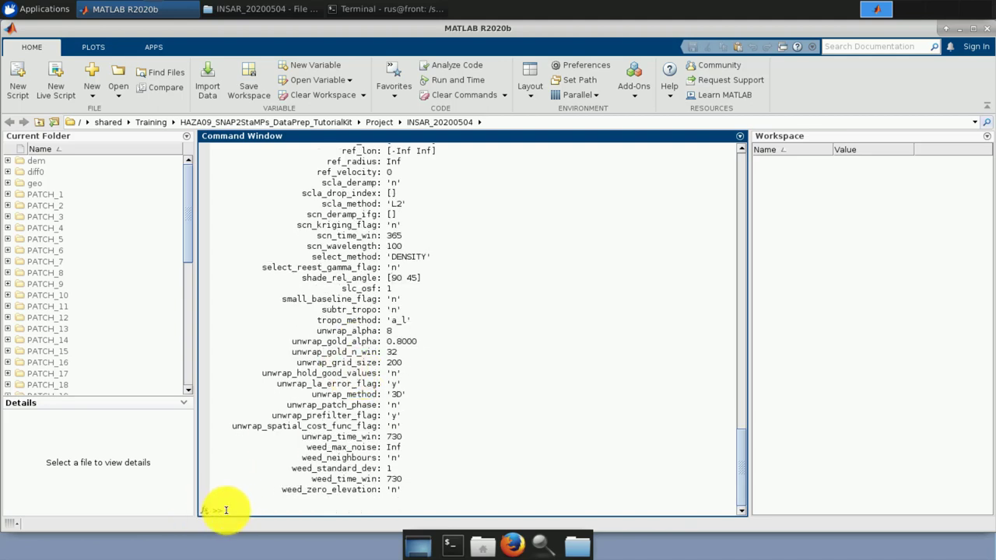
text(setparm())
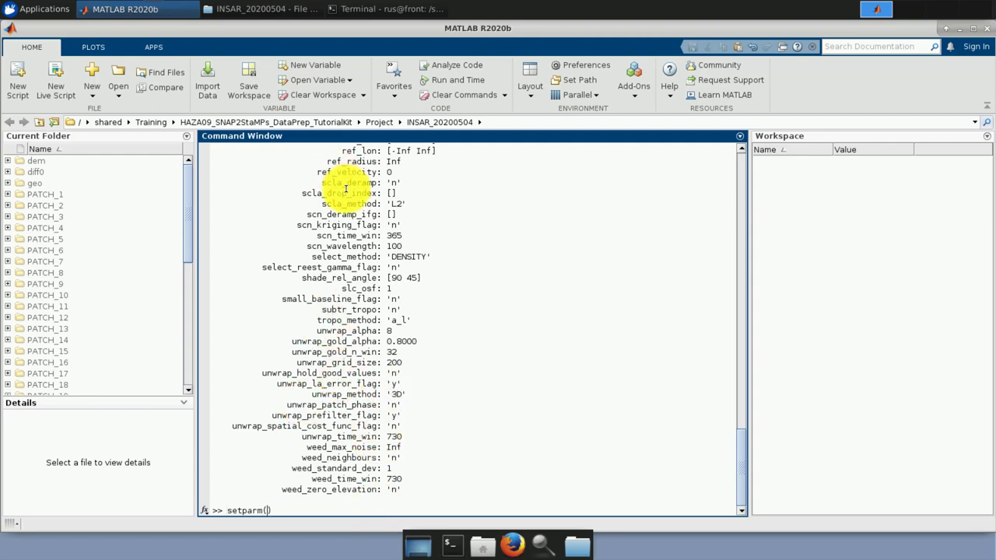
scroll(350, 208, up, 4)
scroll(350, 208, up, 5)
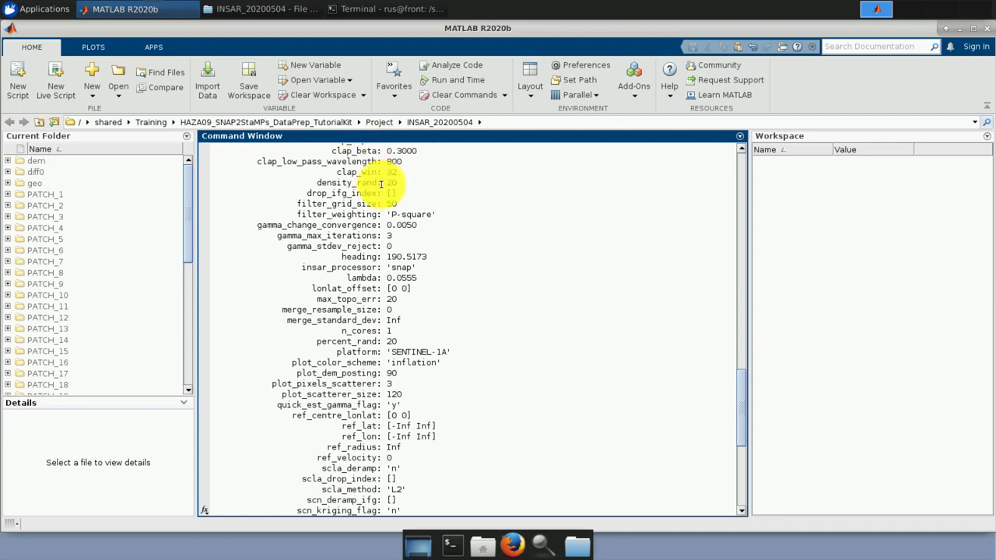
scroll(379, 196, down, 4)
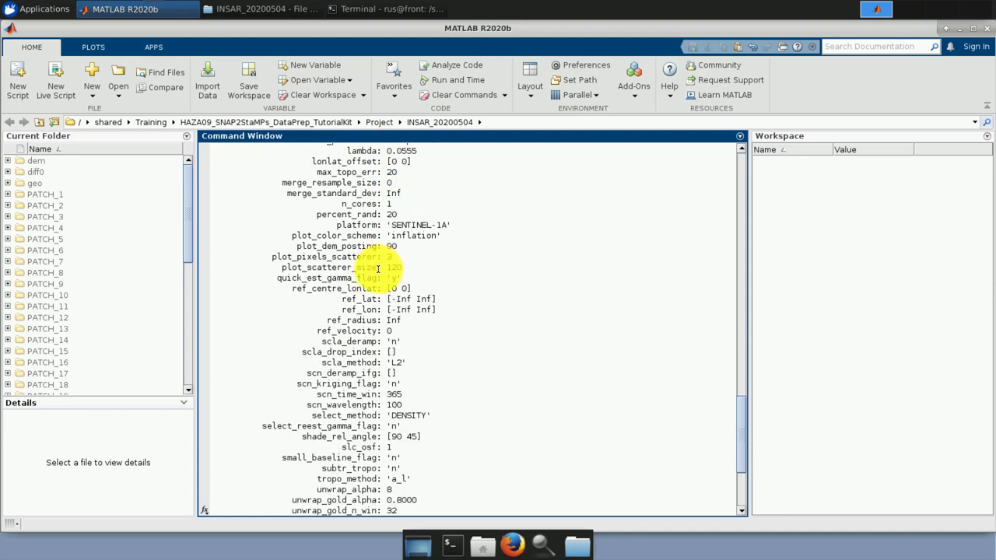
drag(378, 267, 280, 267)
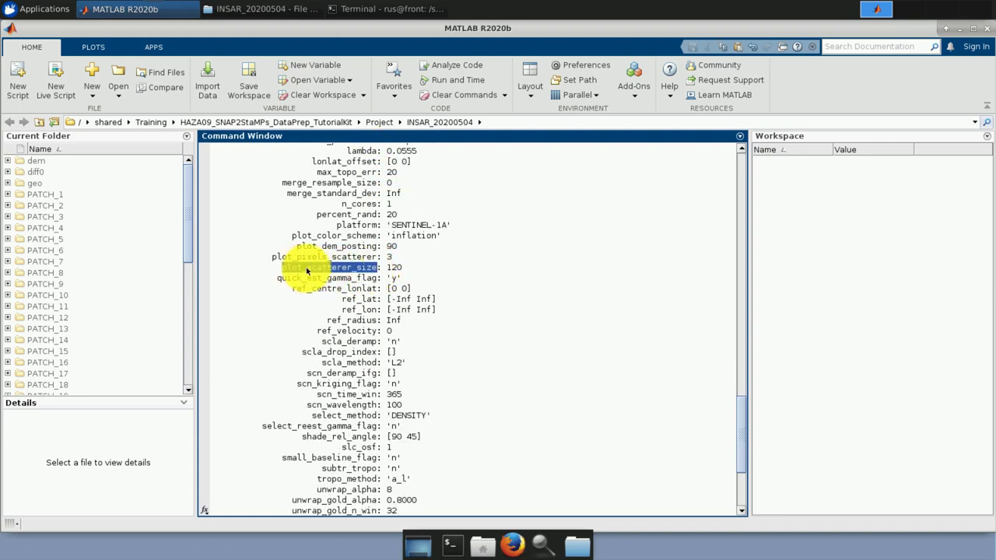
right_click(307, 267)
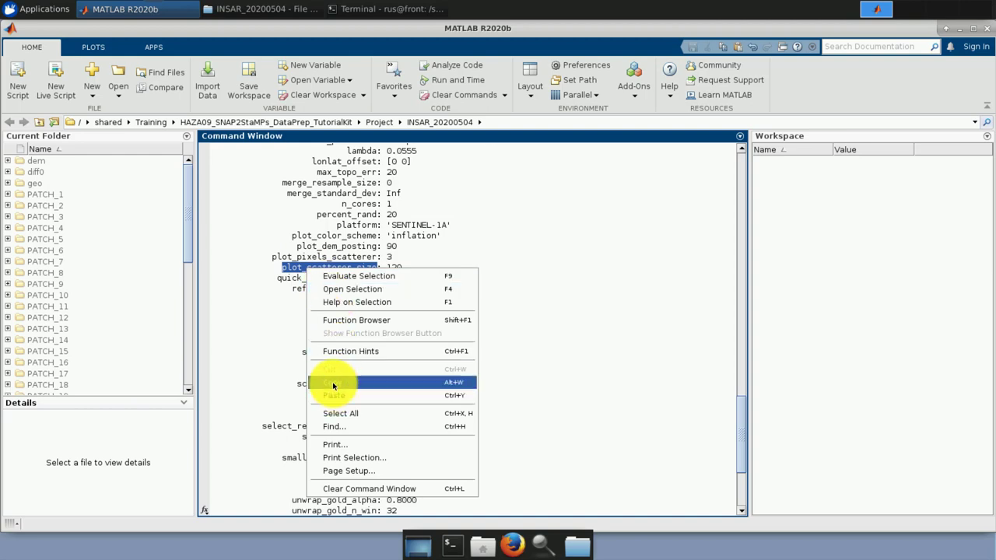
click(430, 383)
scroll(438, 330, down, 3)
scroll(438, 330, down, 2)
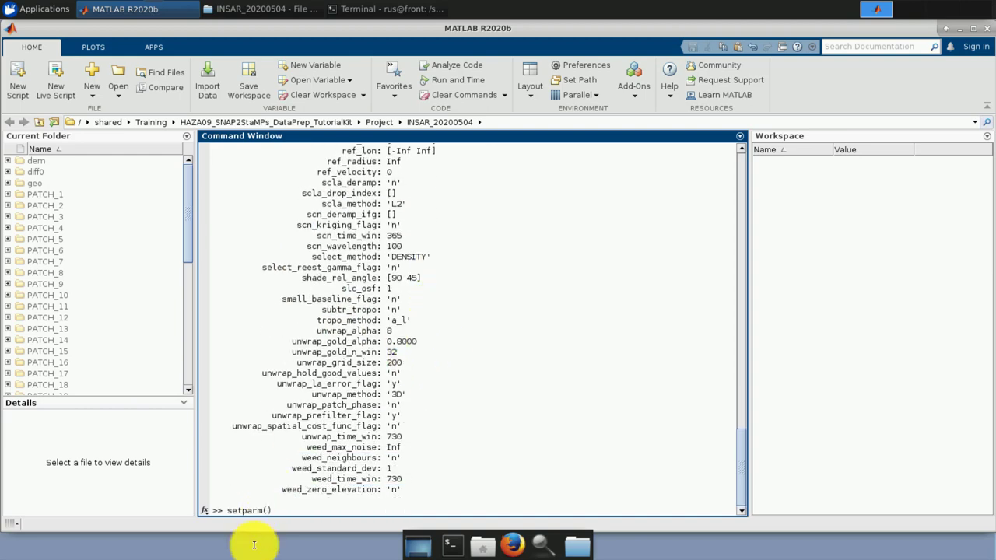
right_click(268, 510)
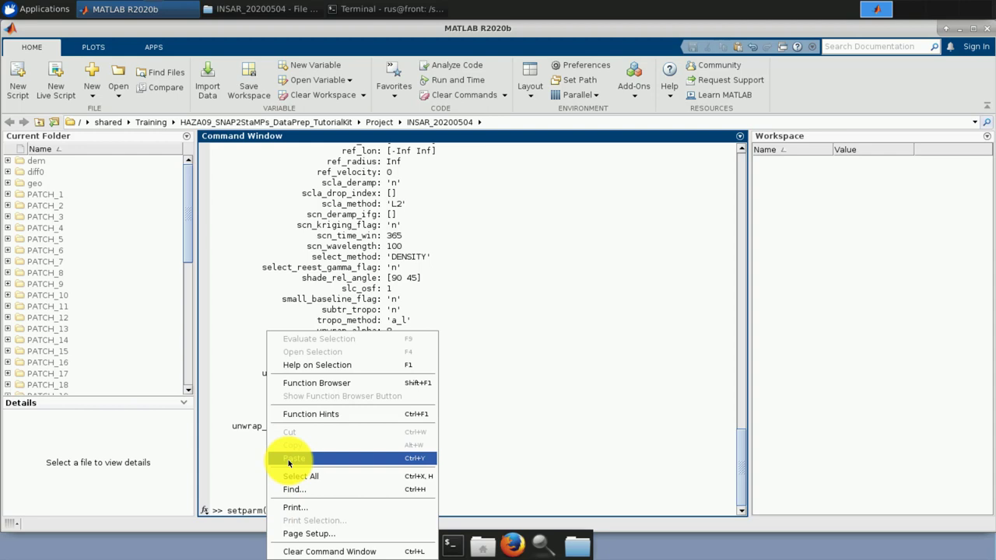
click(289, 460)
text('))
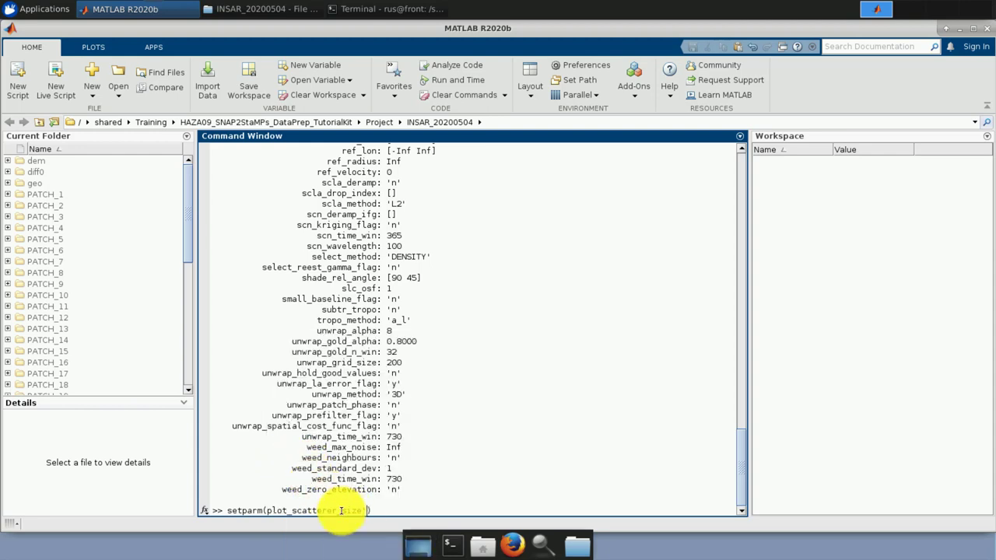
click(267, 511)
text(')
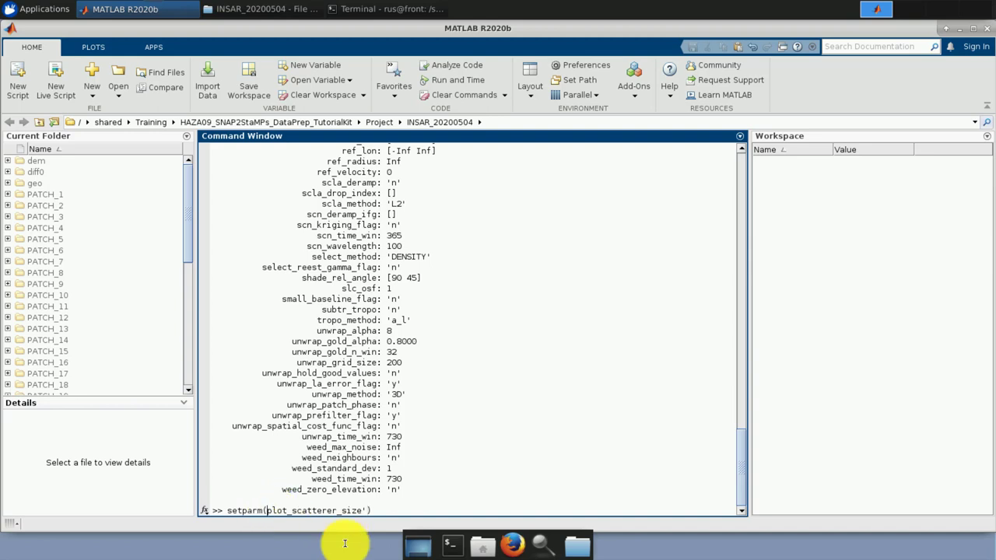
text(')
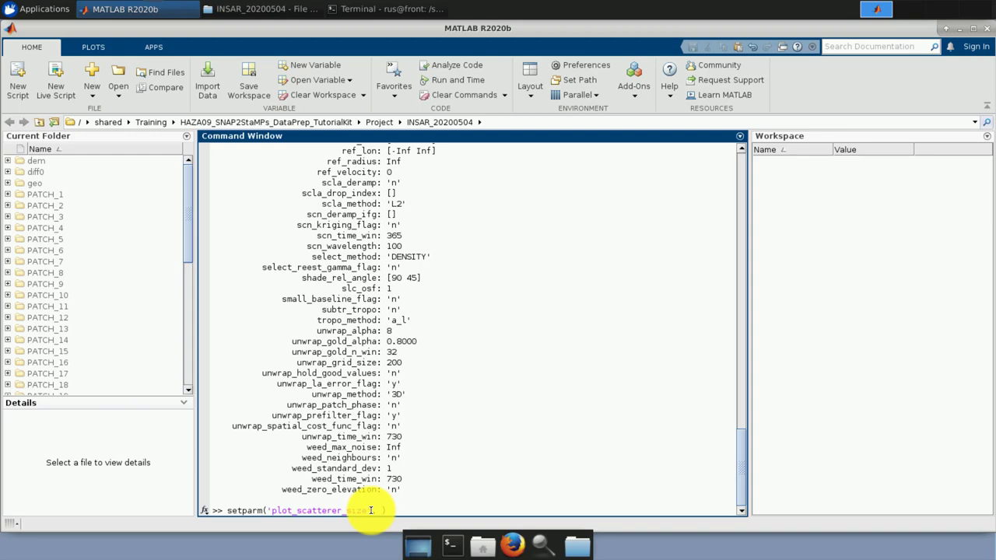
text(,)
text(30)
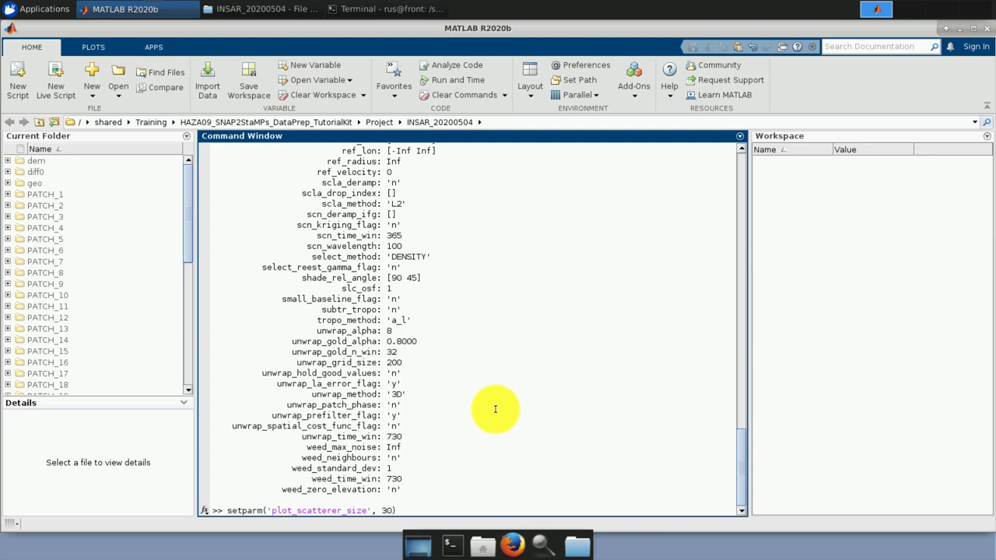
drag(397, 511, 214, 512)
key(BackSpace)
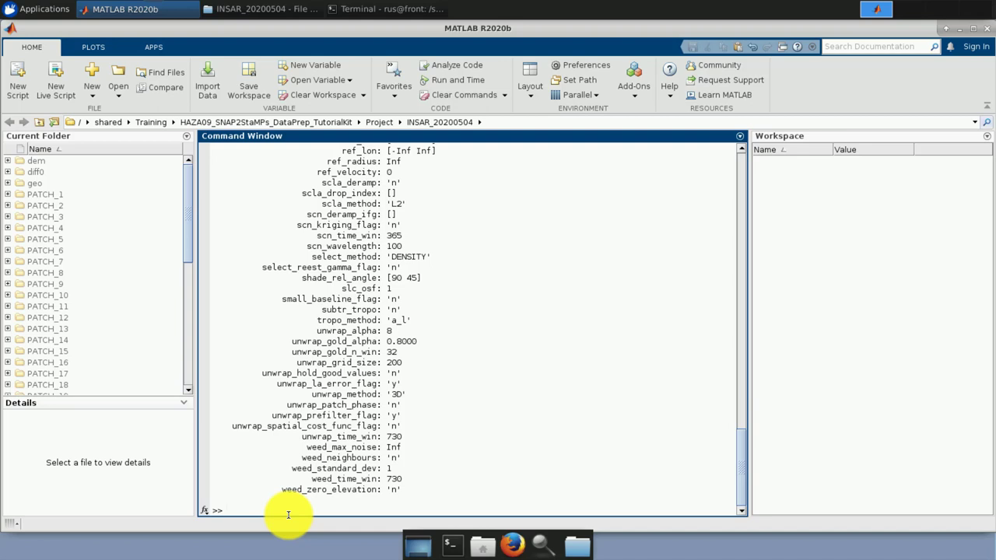
- Change into PATCH_14 and run stamps(1, 1) until PS_LOAD_INITIAL_GAMMA reports finished
text(cd PATCH_14)
key(Return)
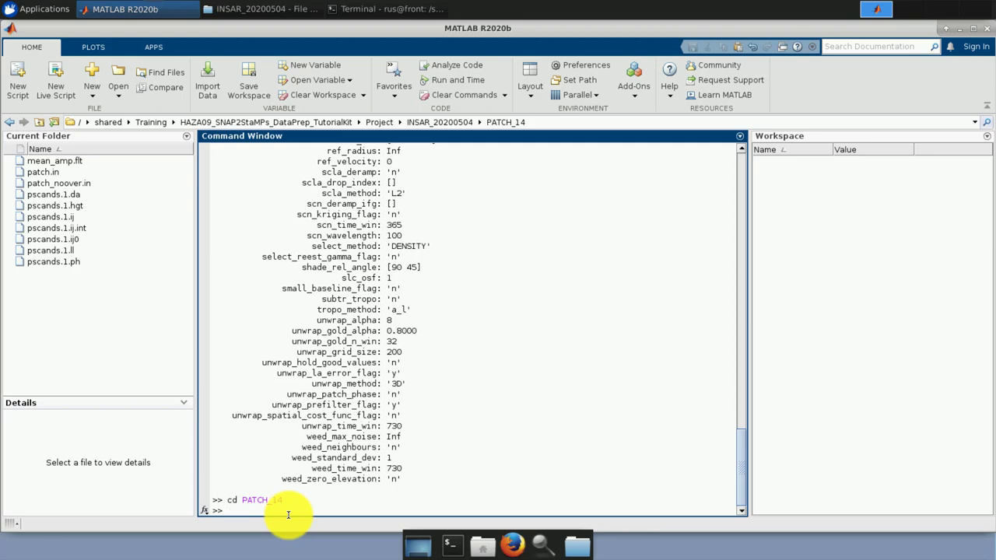
text(stamps)
text(())
text(1)
text(, )
text(1)
key(Return)
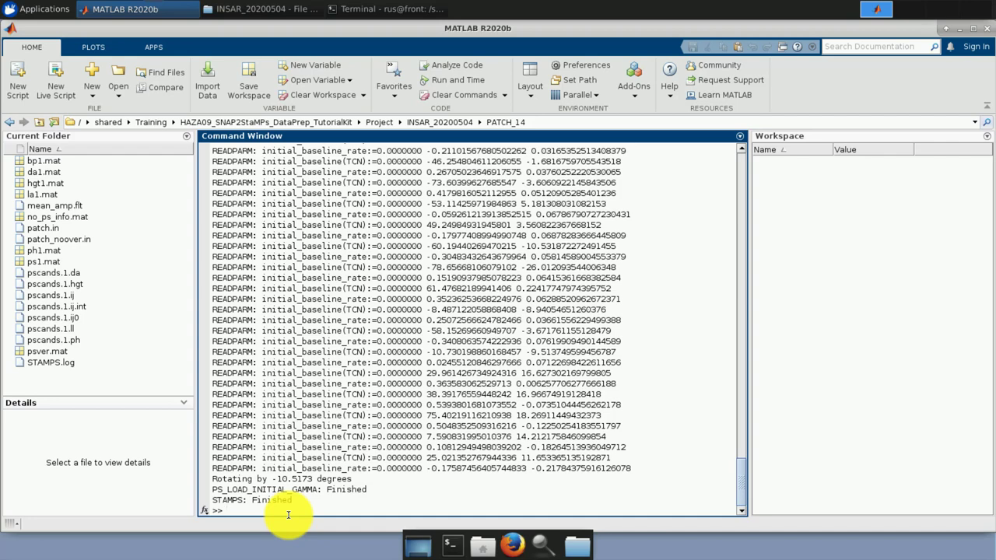
- List the step-1 .mat files with ls *1.mat
text(ls *1.mat)
key(Return)
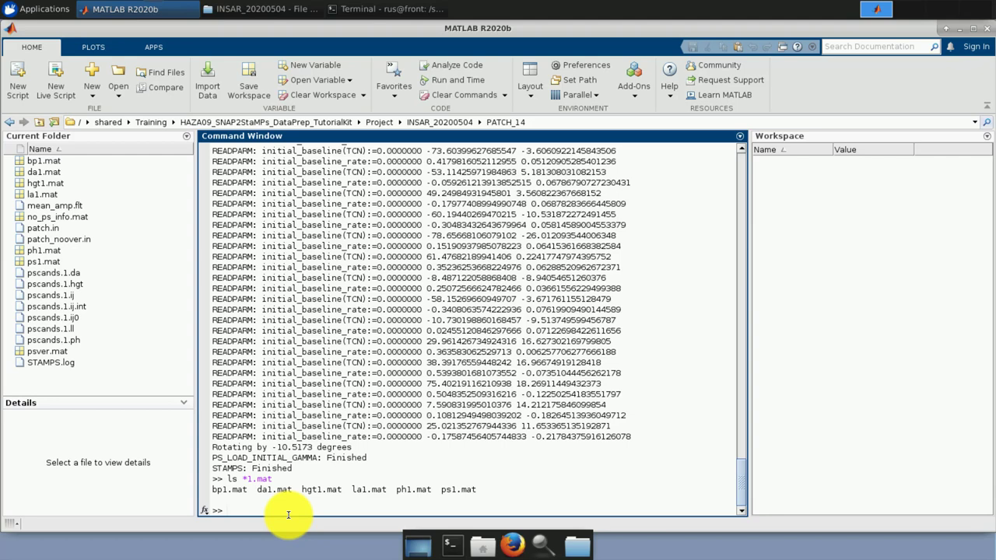
- Run ps_info to show 31 dates and 943331 pixels, then enter ps_plot('w')
text(ps_info)
key(Return)
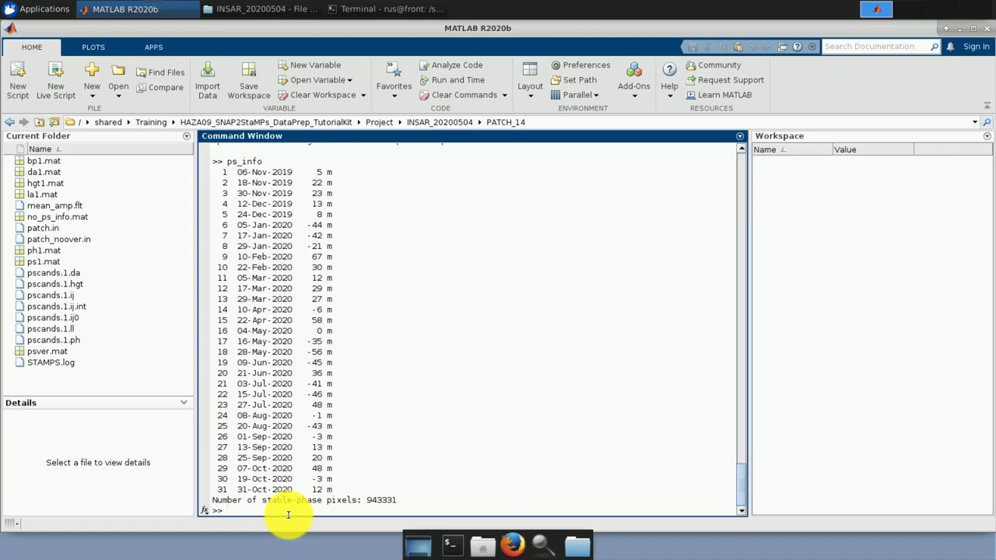
text(ps_plot('w')
- Plot wrapped phase for all PATCH_14 interferograms, view Figure 1 maximized, then minimize it
key(Return)
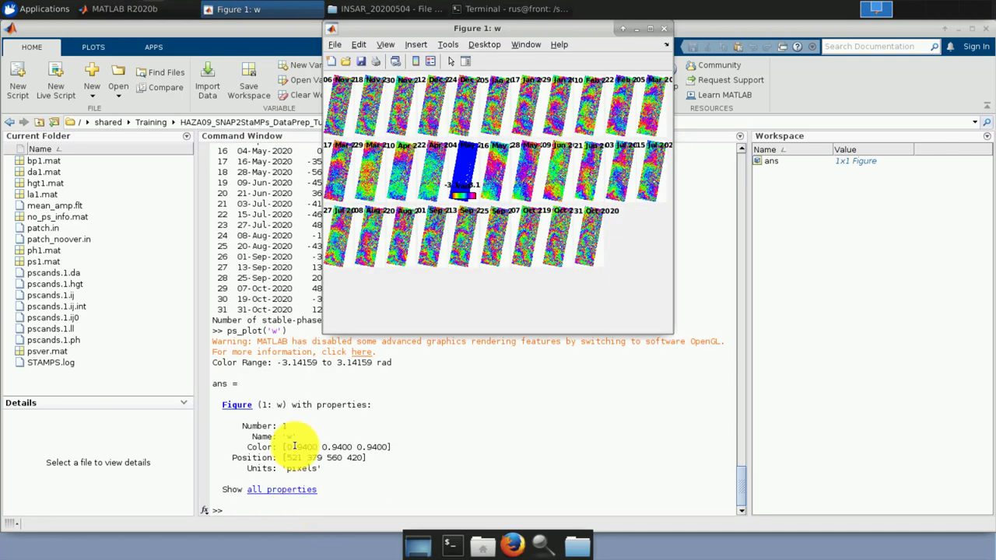
click(652, 29)
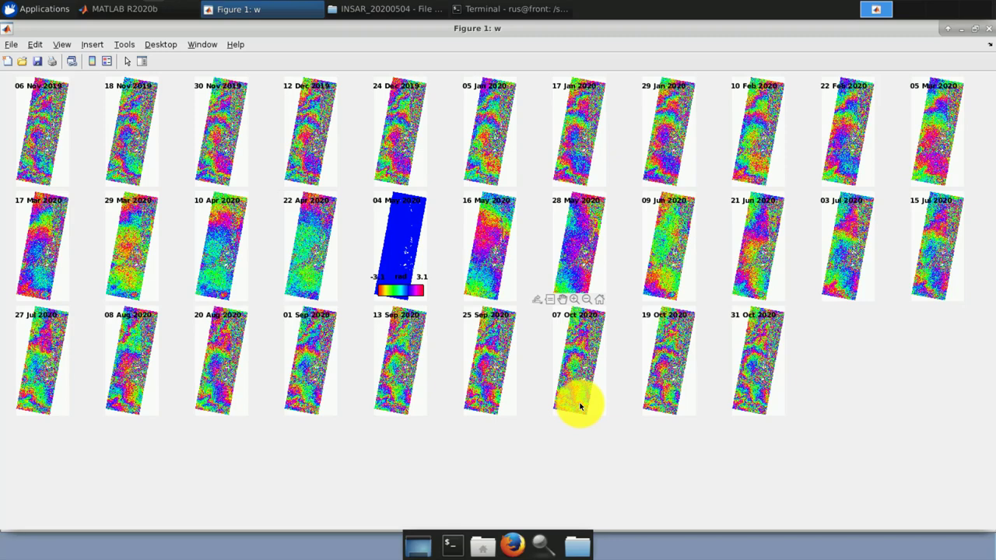
click(962, 33)
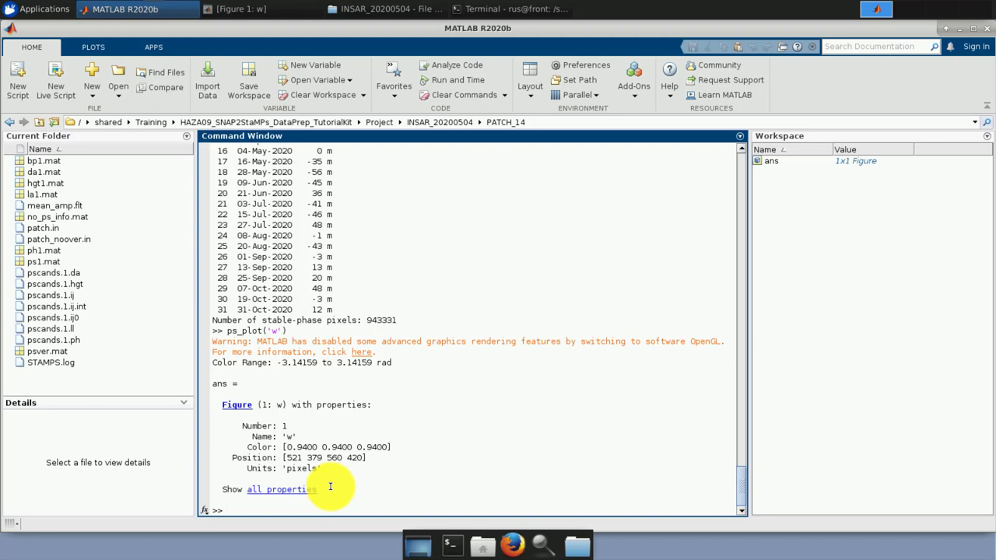
- Show the ps_plot help with its valid plot types, then briefly revisit and minimize Figure 1
text(help ps_plot)
key(Return)
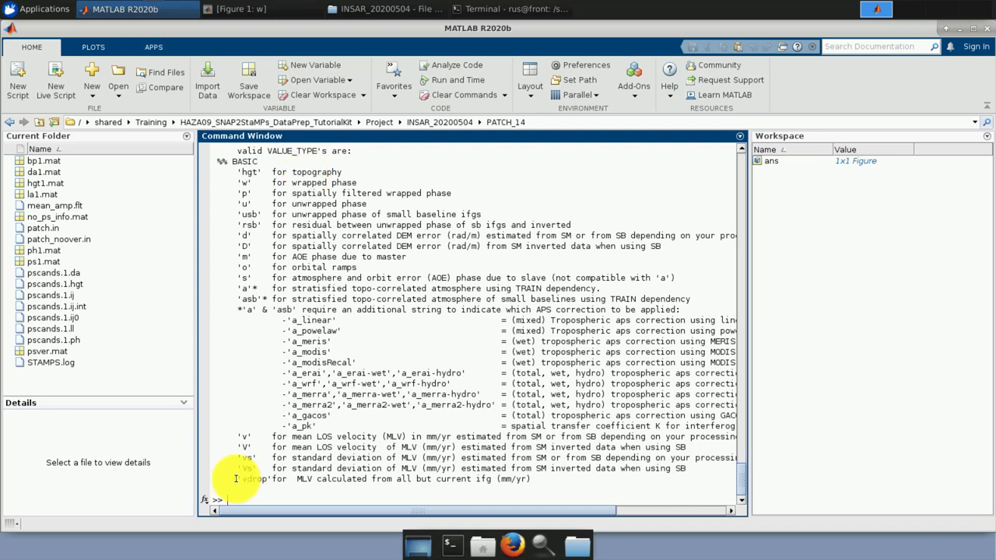
click(276, 10)
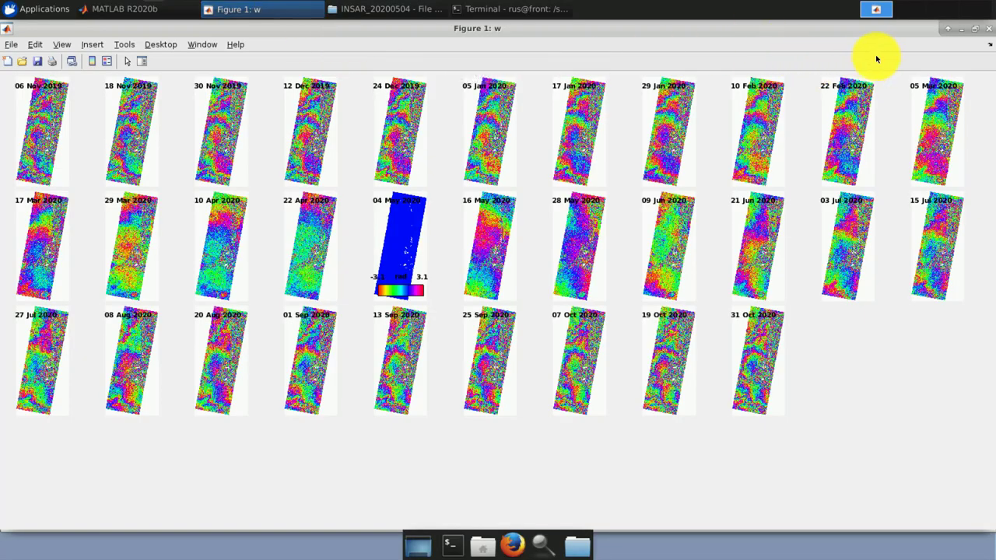
click(962, 28)
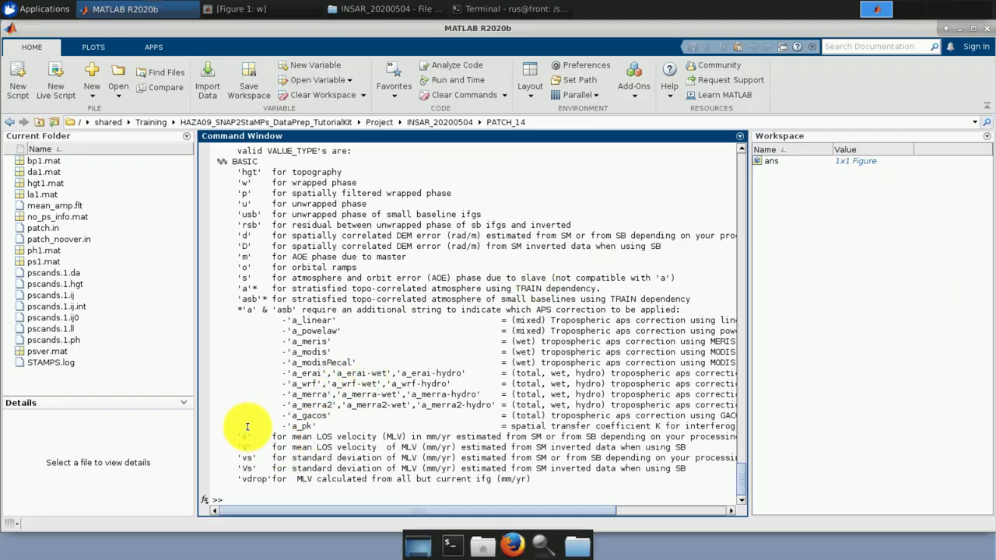
- Run ps_plot('w', 5, 0,0, 1) to plot only the 06 Nov interferogram in Figure 2
text(ps)
text(_plot)
text((')
scroll(445, 330, up, 7)
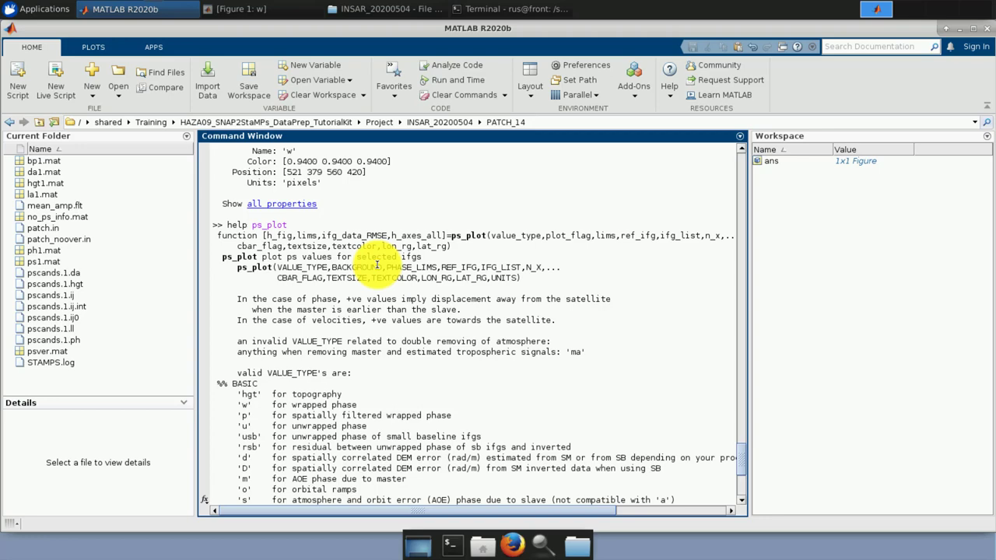
scroll(378, 301, down, 6)
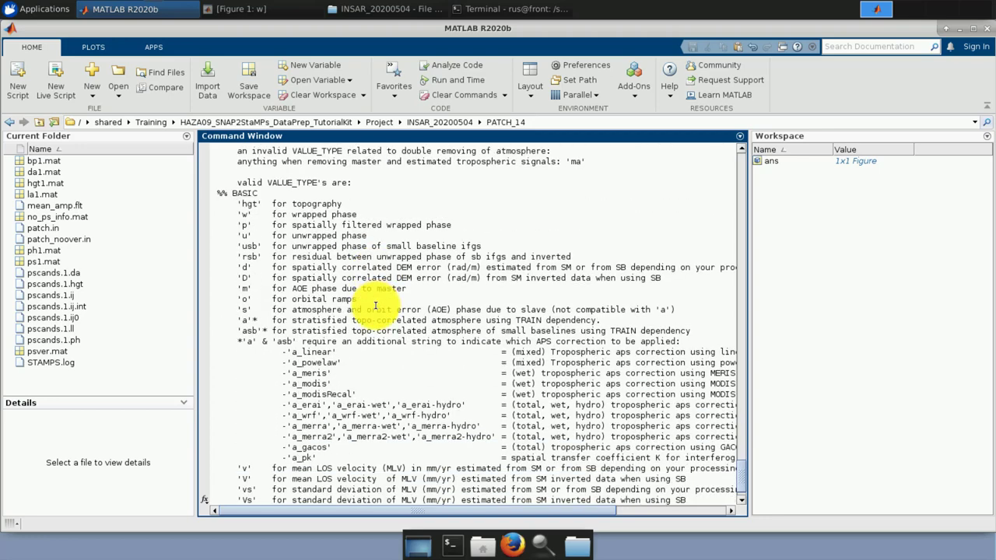
scroll(358, 304, down, 1)
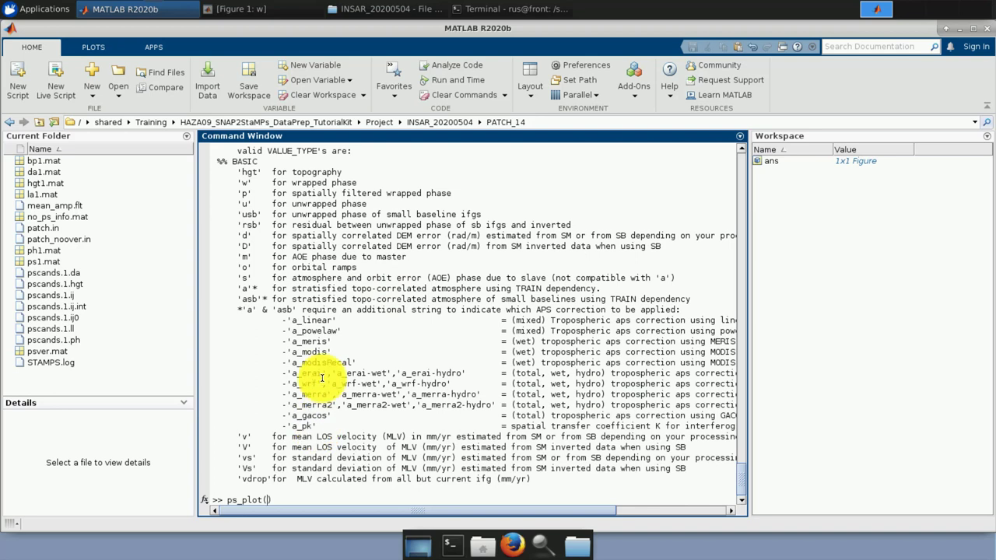
text('w', 5,)
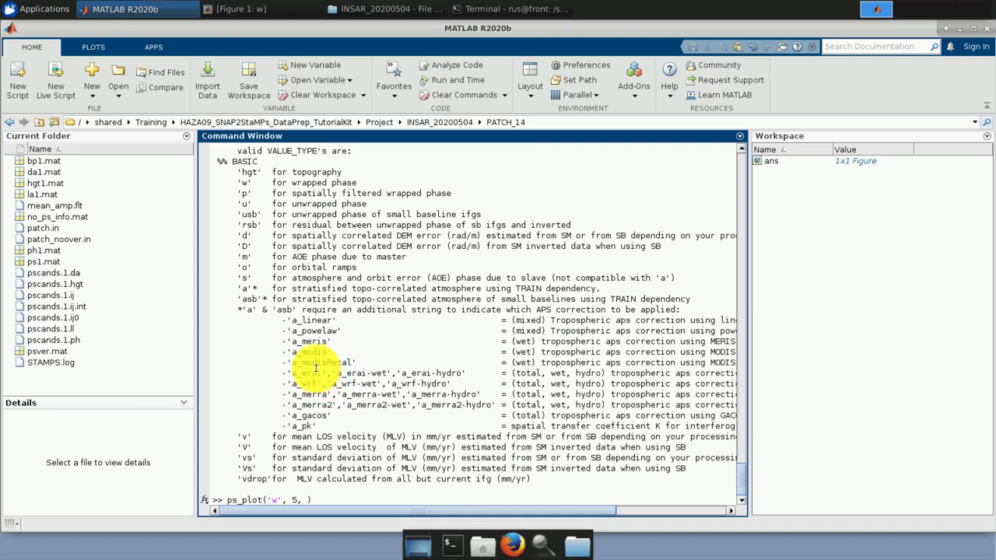
scroll(305, 368, up, 6)
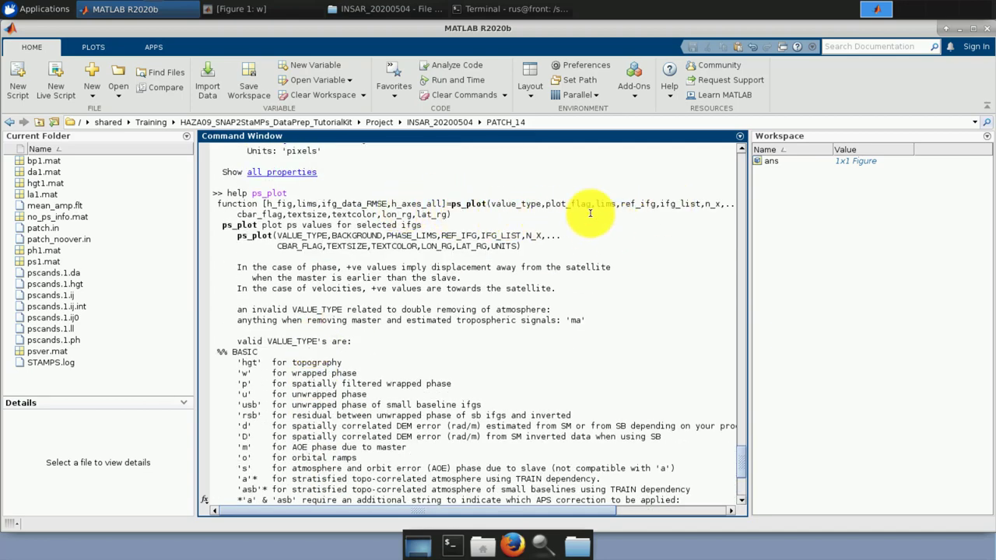
scroll(518, 300, down, 6)
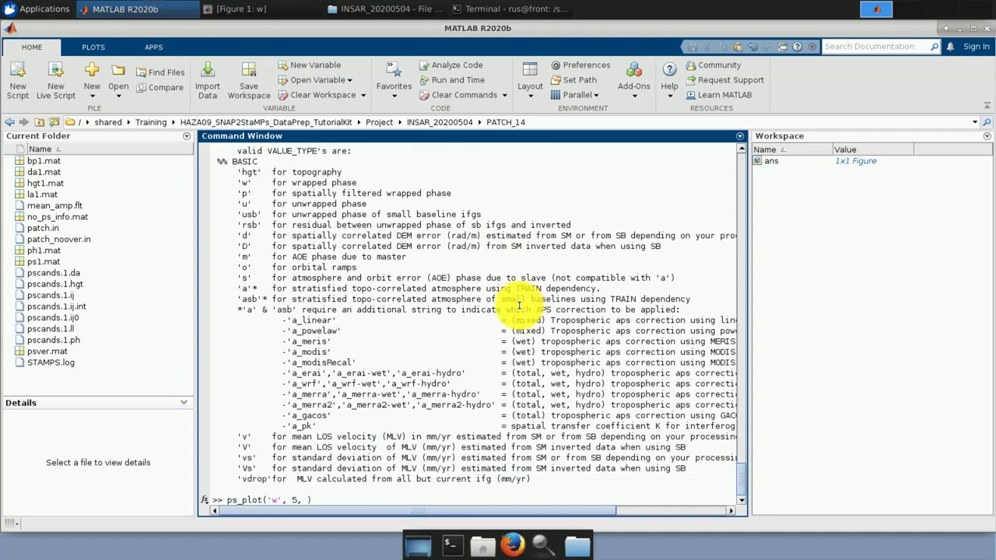
text(0,0 1)
key(BackSpace)
key(BackSpace)
text(,)
key(Return)
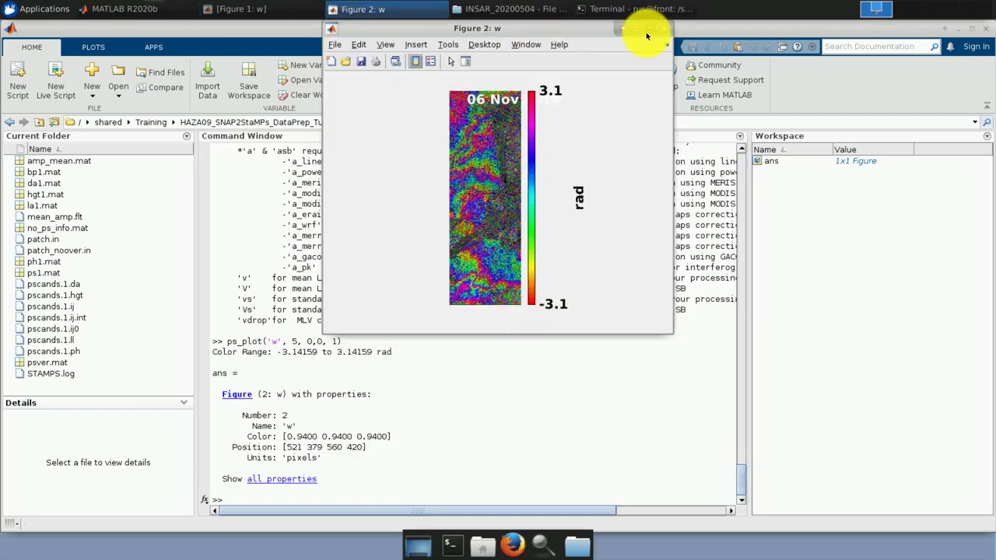
- View the 06 Nov 2019 plot maximized, then restore Figure 2 and return to MATLAB
click(647, 31)
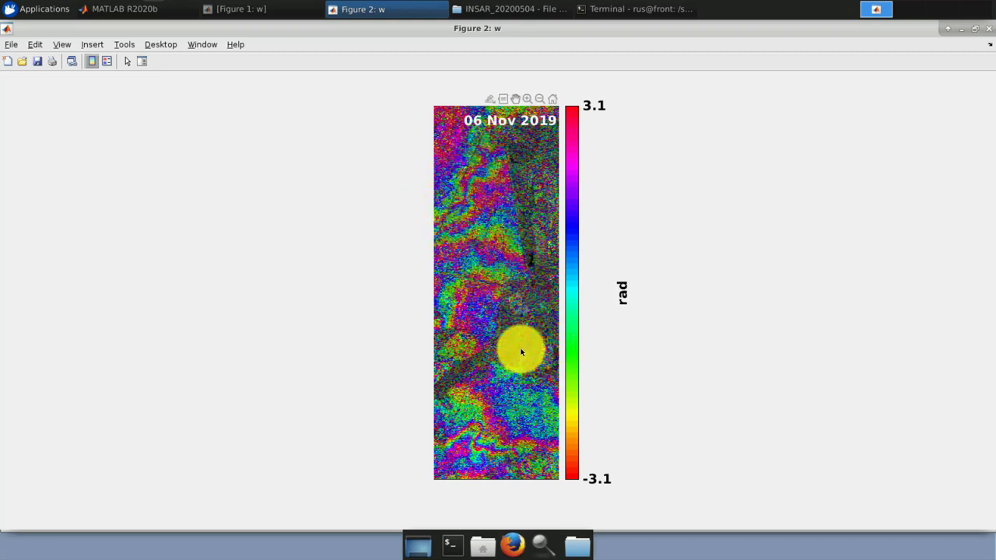
click(968, 33)
click(246, 502)
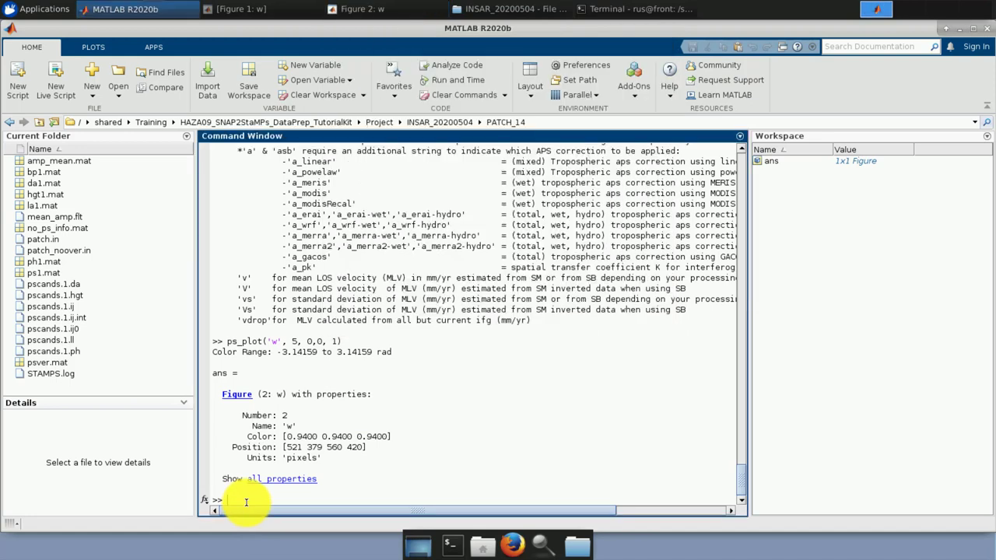
- Run setparm('plot_scatterer_size', 30) and recall ps_plot('w', 5, 0,0, 1) from the command history
text(set)
text((a)
text(rm)
text(()
text('plot)
text(_scatter)
text(er)
text(_size)
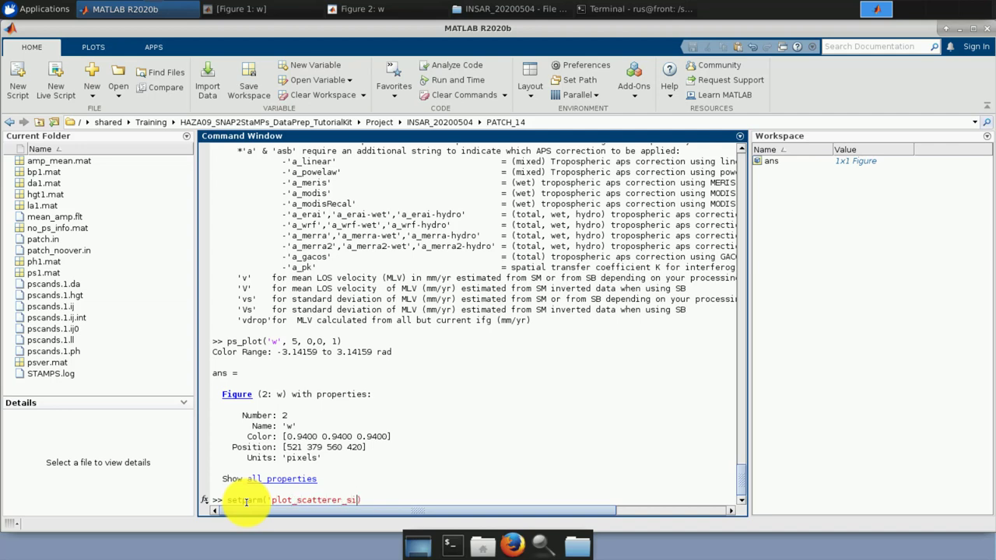
text(', 30)
key(Return)
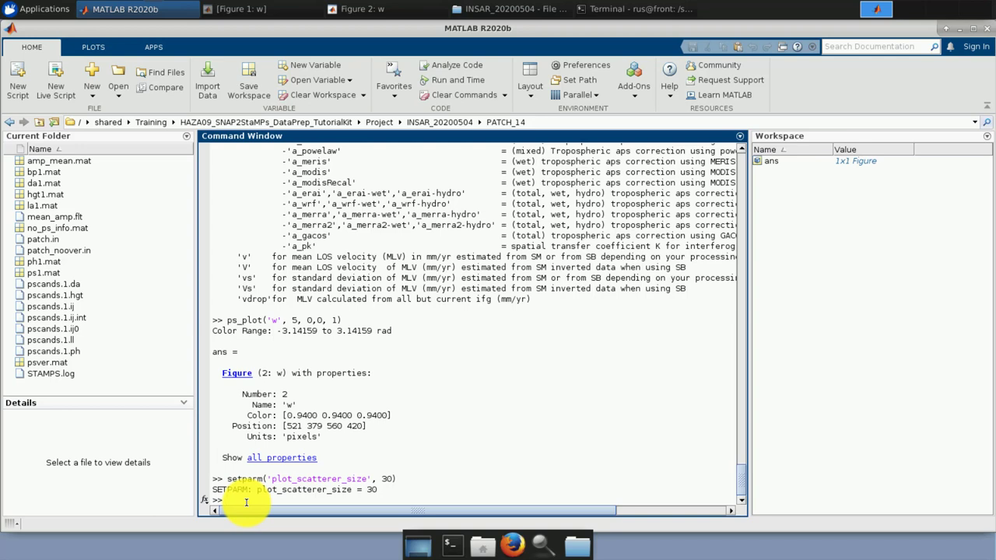
key(Up)
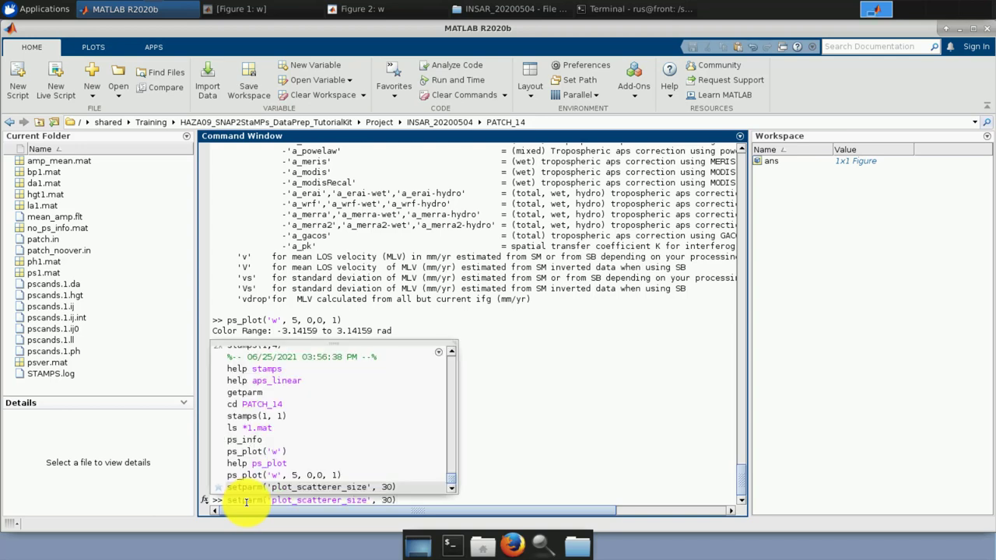
click(250, 475)
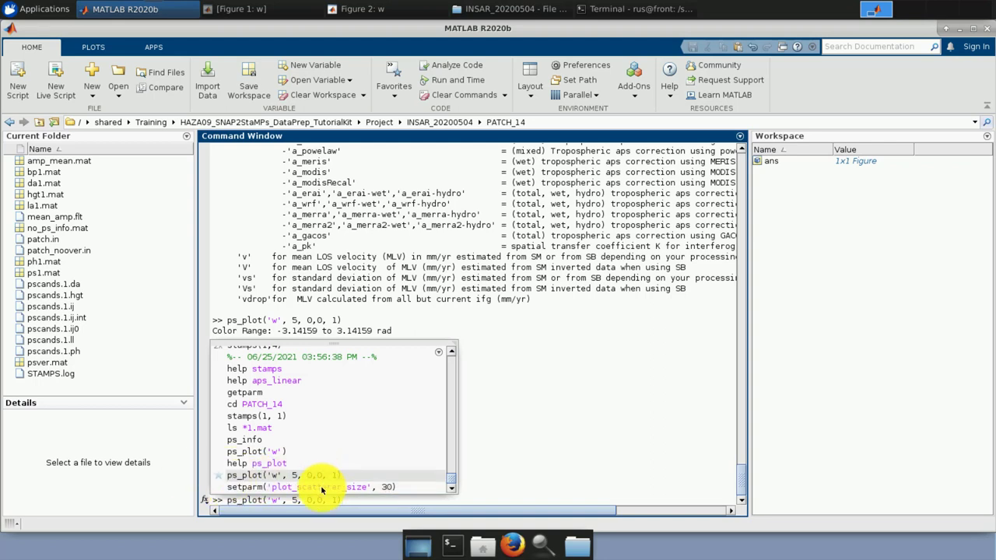
- Rerun ps_plot to open Figure 3 at scatterer size 30 and fill the screen's right half with it
key(Return)
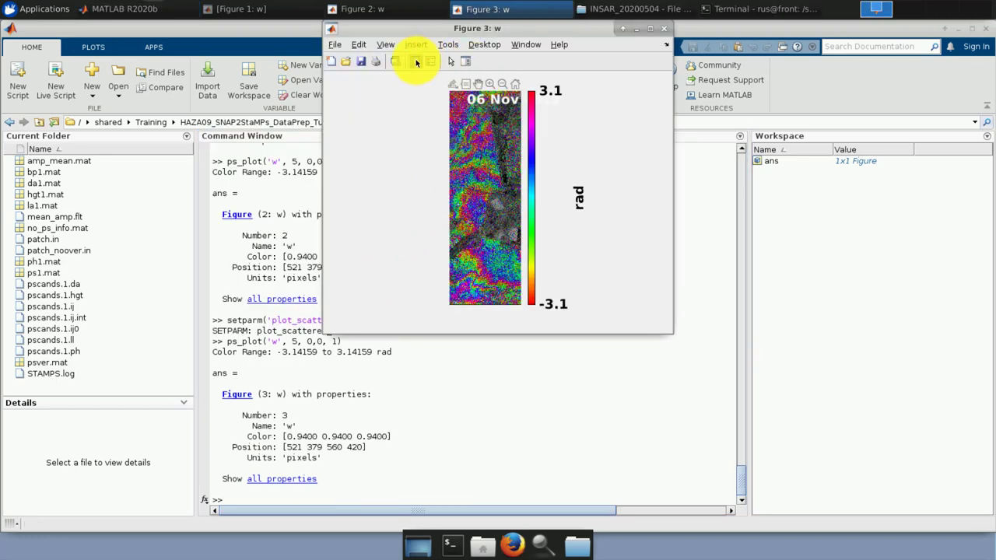
click(378, 8)
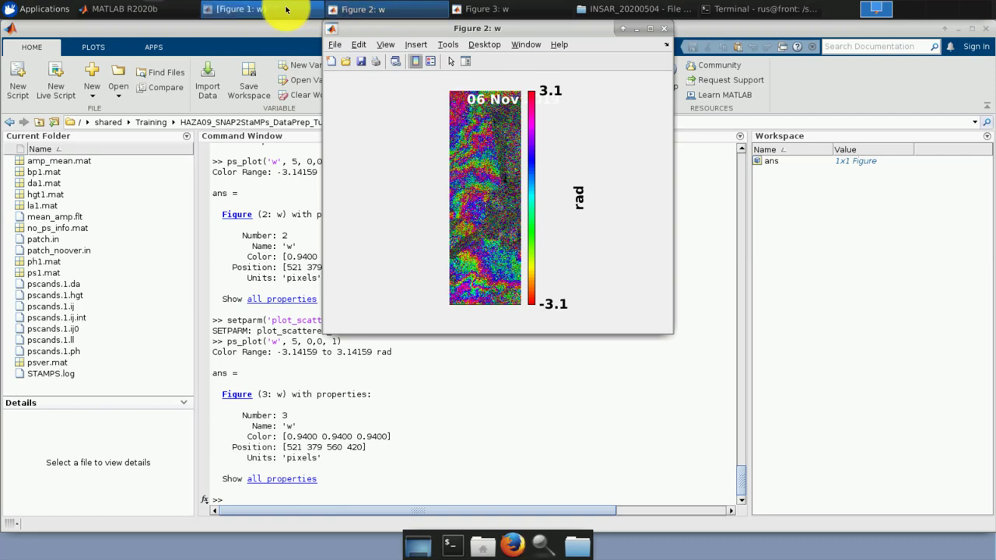
click(280, 8)
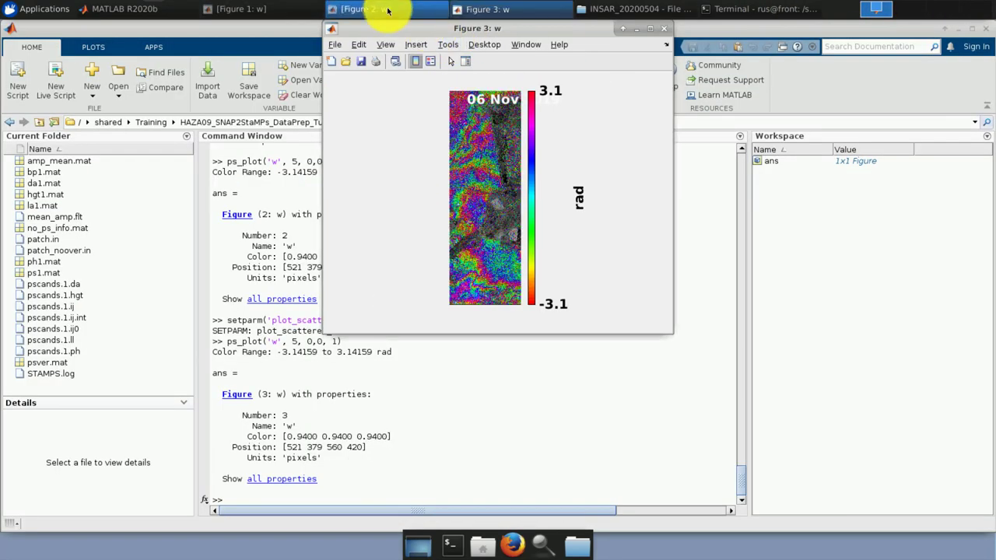
drag(709, 67, 805, 25)
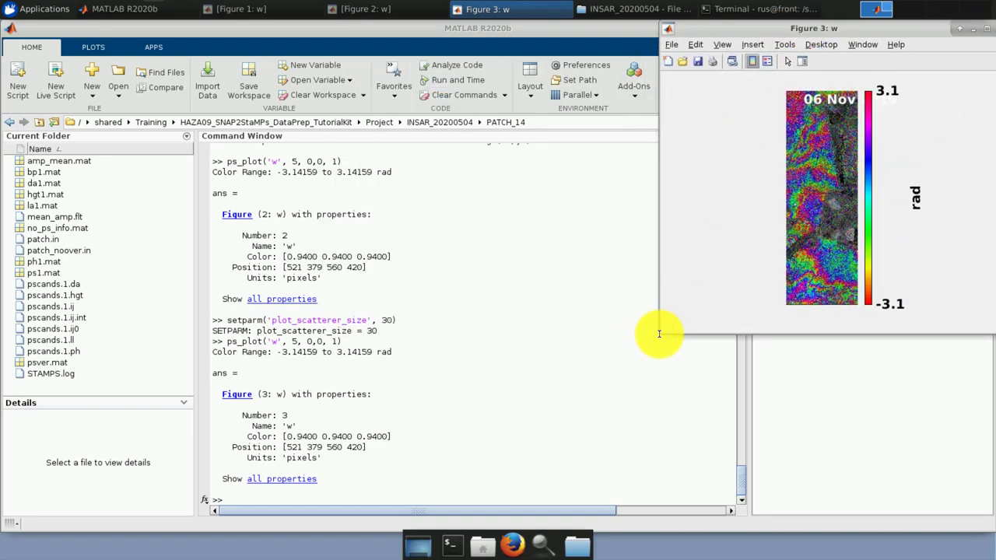
drag(658, 335, 445, 529)
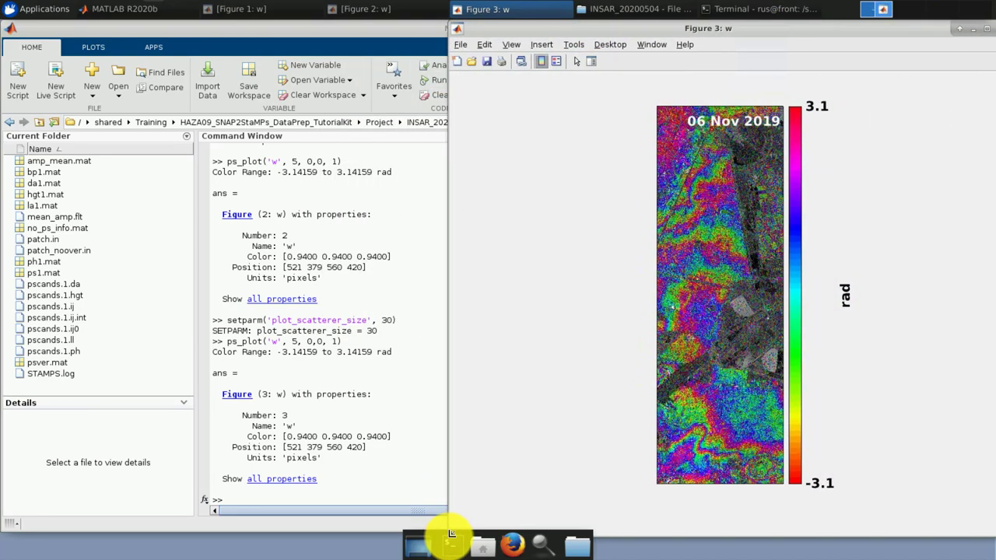
- Move and enlarge Figure 2 to fill the left half beside Figure 3
click(353, 8)
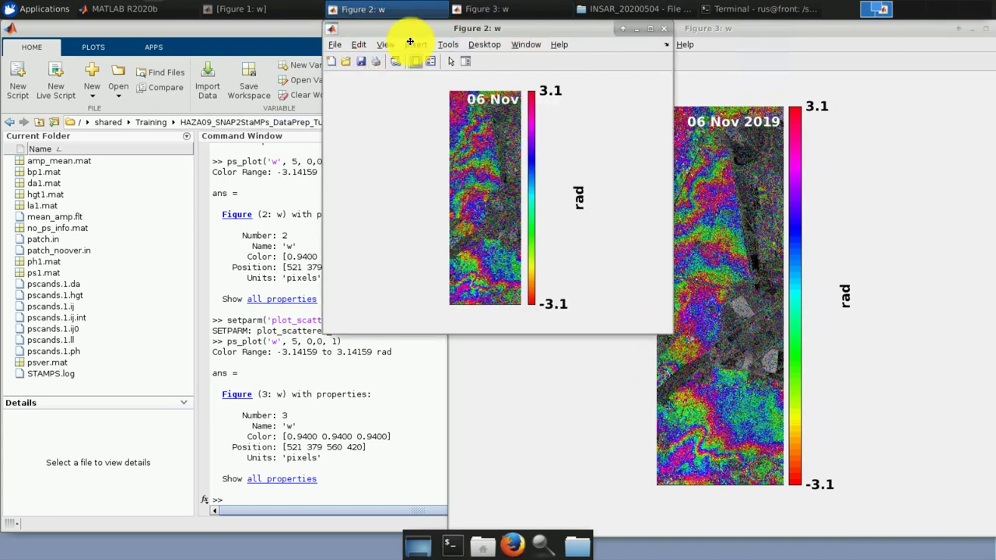
drag(396, 30, 194, 23)
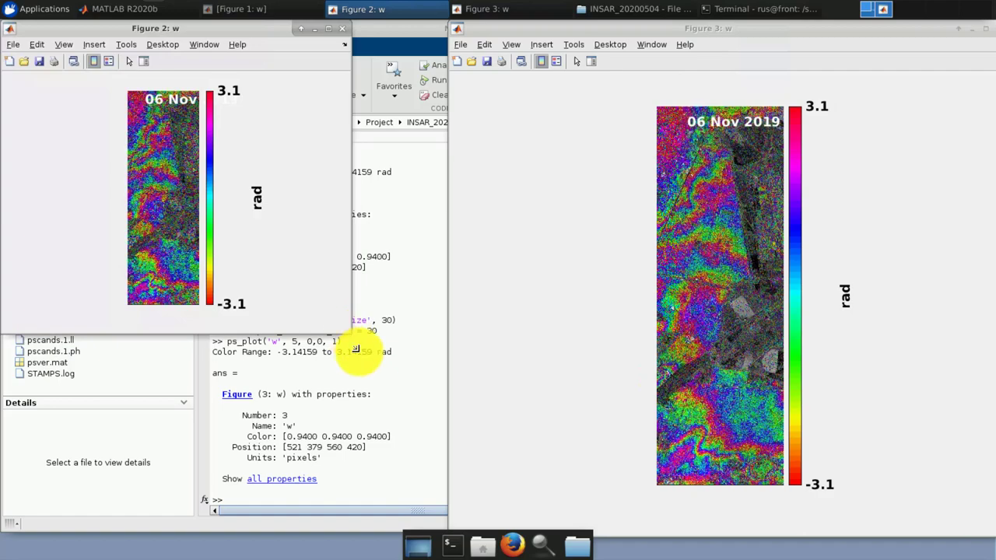
drag(355, 336, 457, 537)
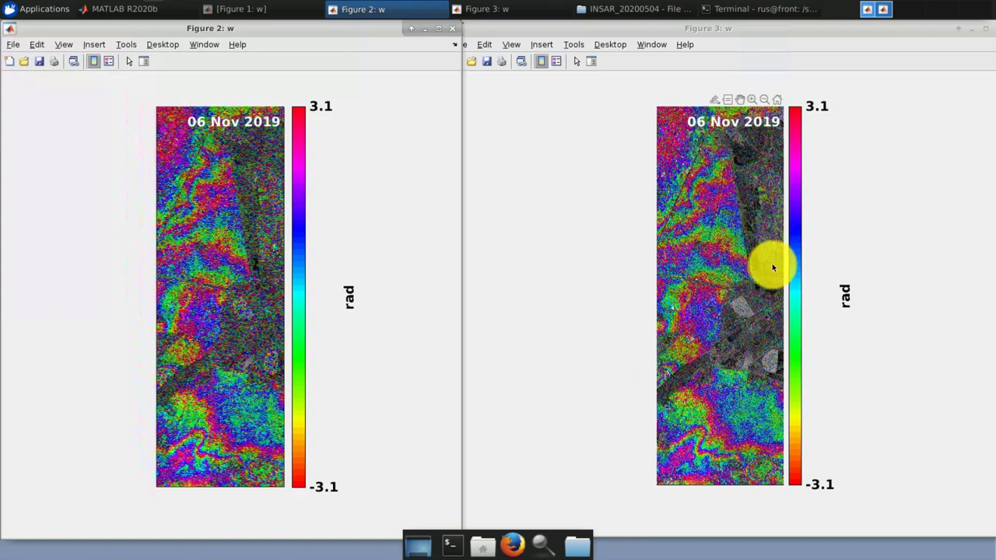
click(743, 335)
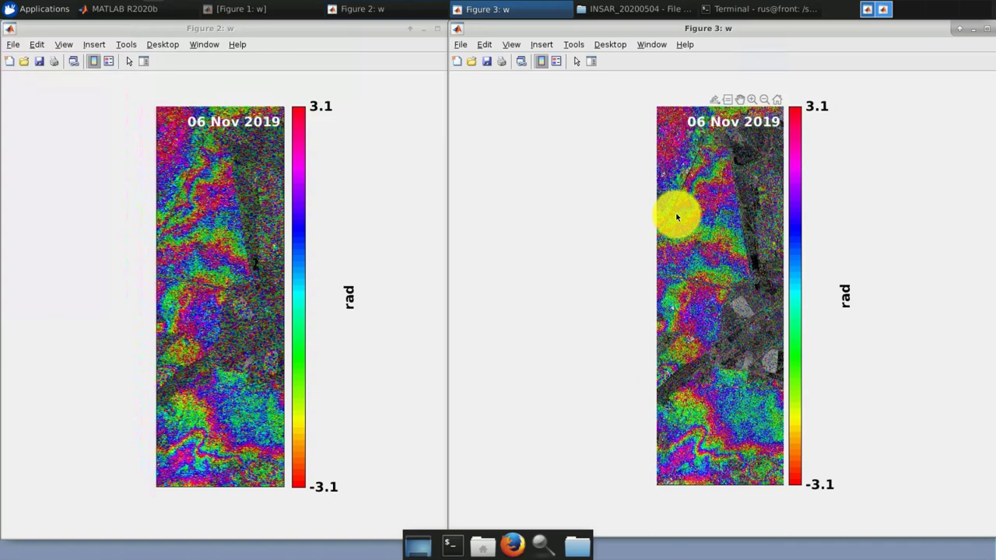
- List the StaMPS parameters and scroll up to highlight max_topo_err: 20
key(alt+Tab)
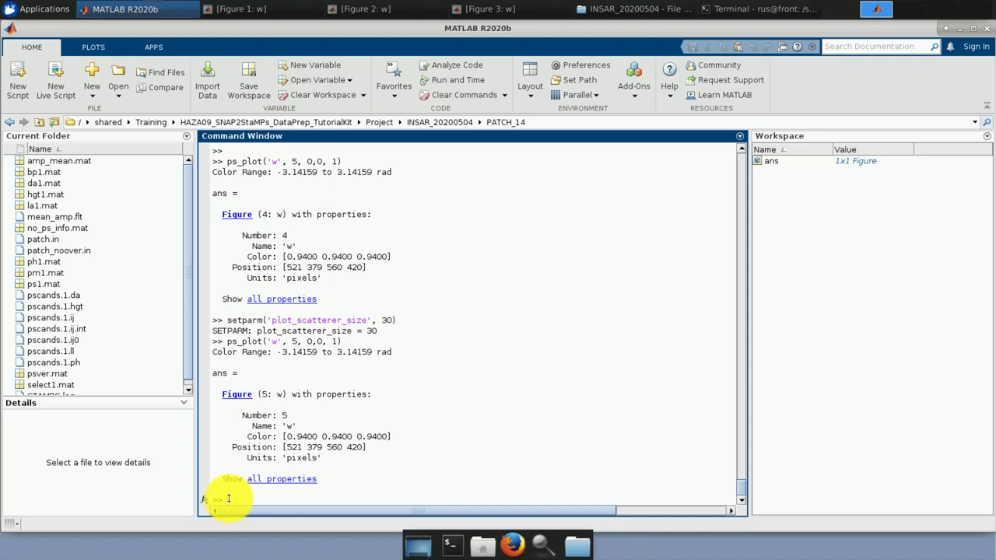
text(setparm)
key(Return)
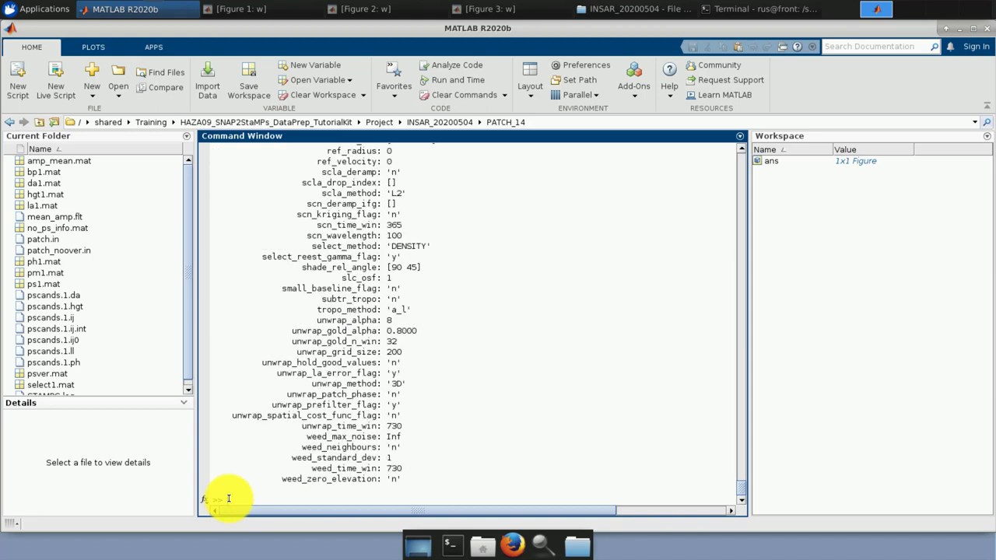
scroll(339, 433, up, 5)
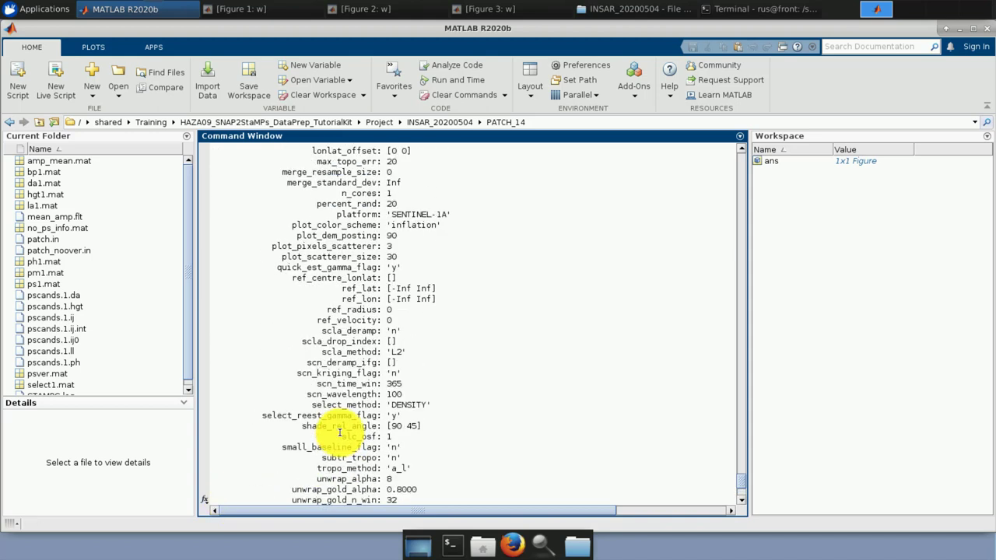
scroll(339, 433, up, 3)
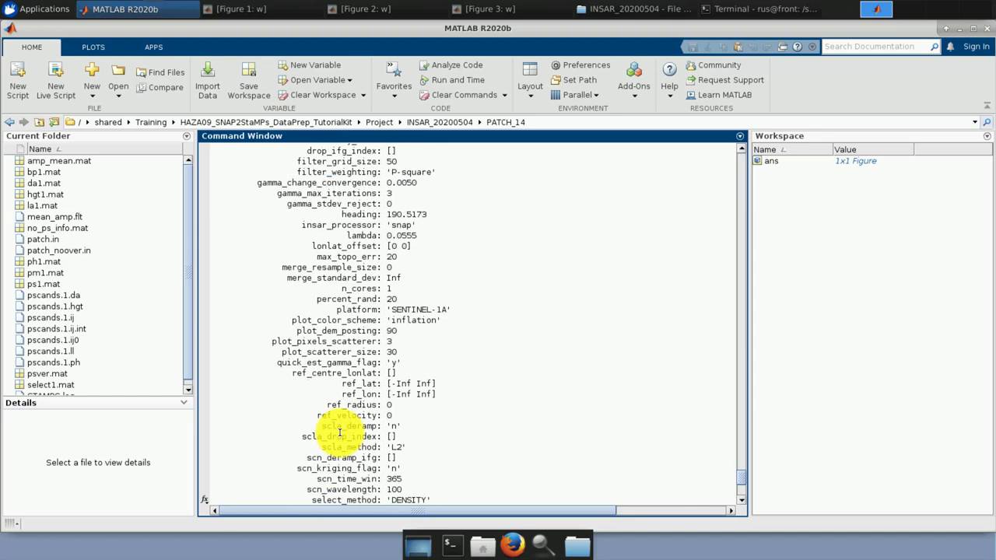
scroll(340, 432, up, 4)
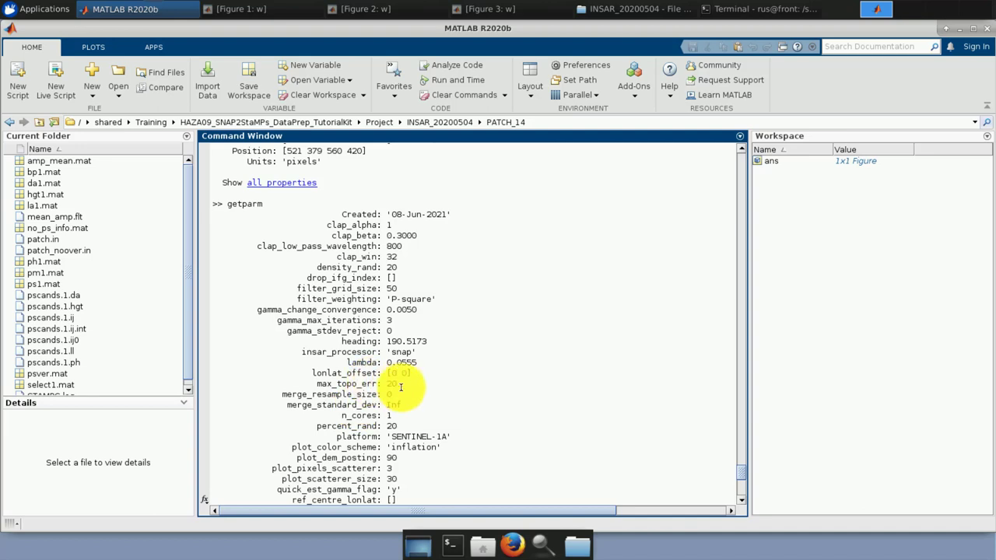
drag(399, 384, 319, 384)
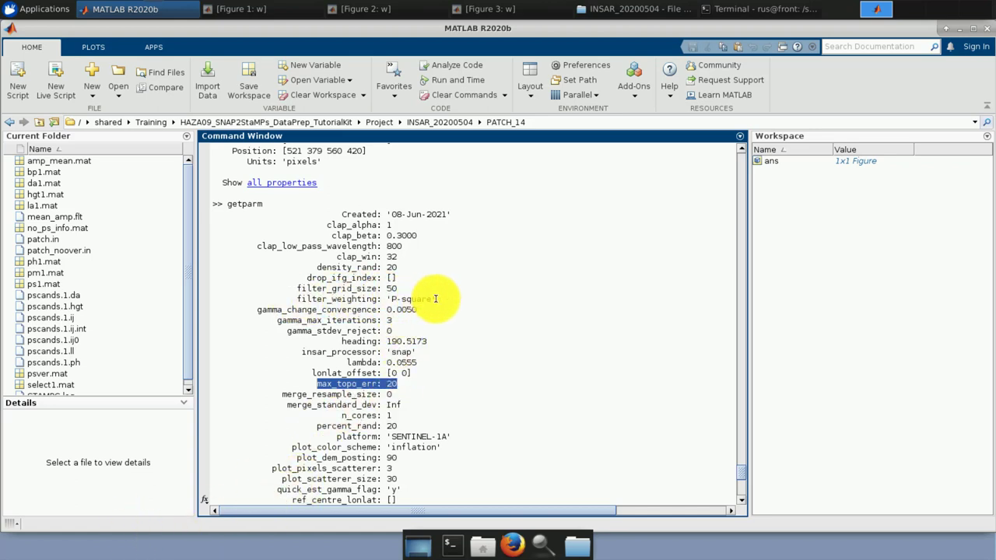
- Highlight filter_weighting 'P-square', then scroll down through the rest of the parameters
drag(437, 299, 296, 299)
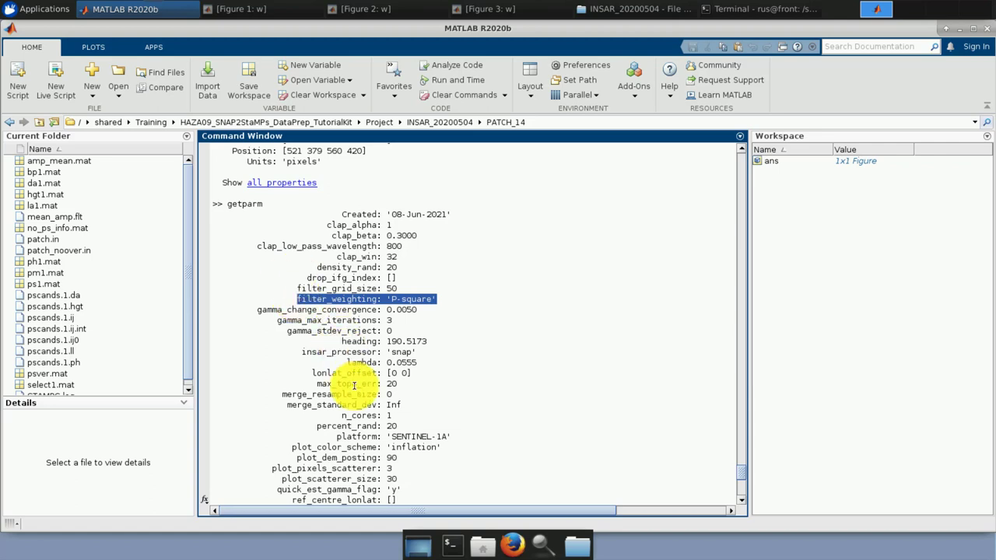
scroll(355, 385, down, 12)
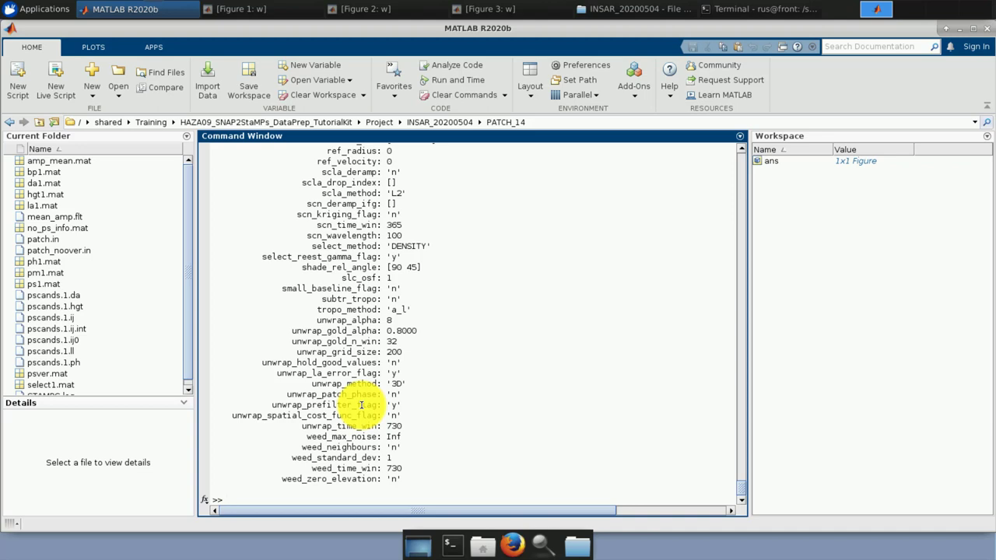
- Run stamps(2,2) to estimate phase noise on PATCH_14
text(stamps(2,2)
key(Return)
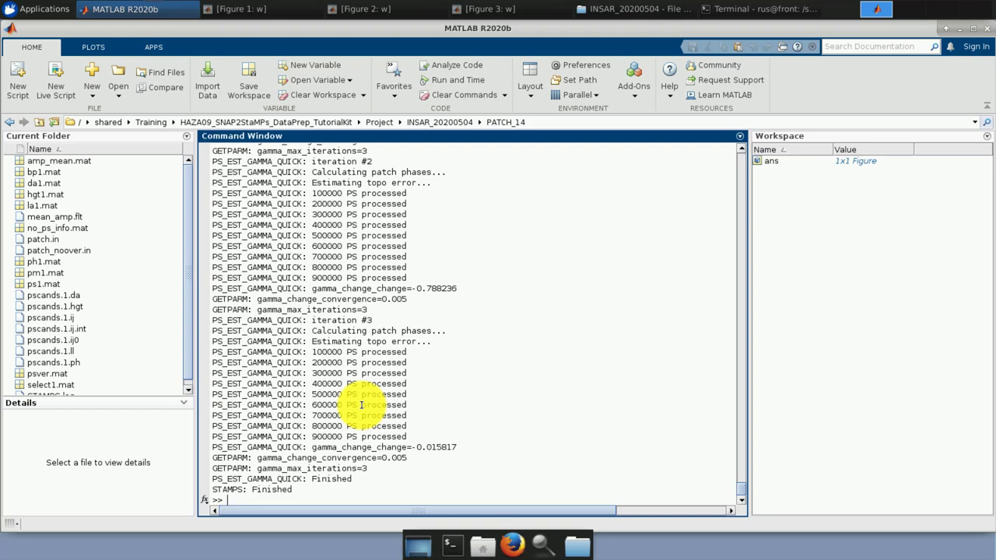
scroll(516, 377, up, 3)
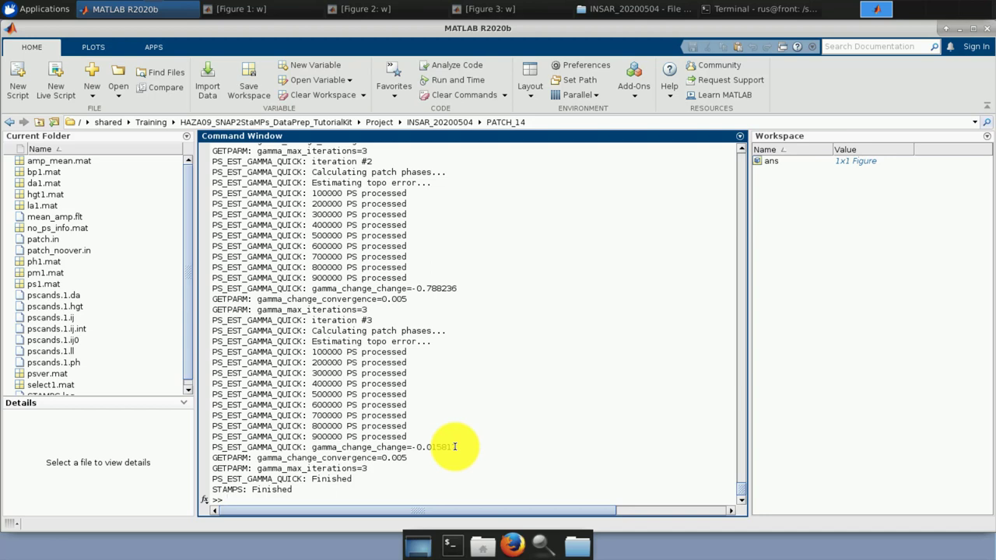
- Run getparm and highlight the select_reest_gamma_flag: 'y' line
text(getparm)
key(Return)
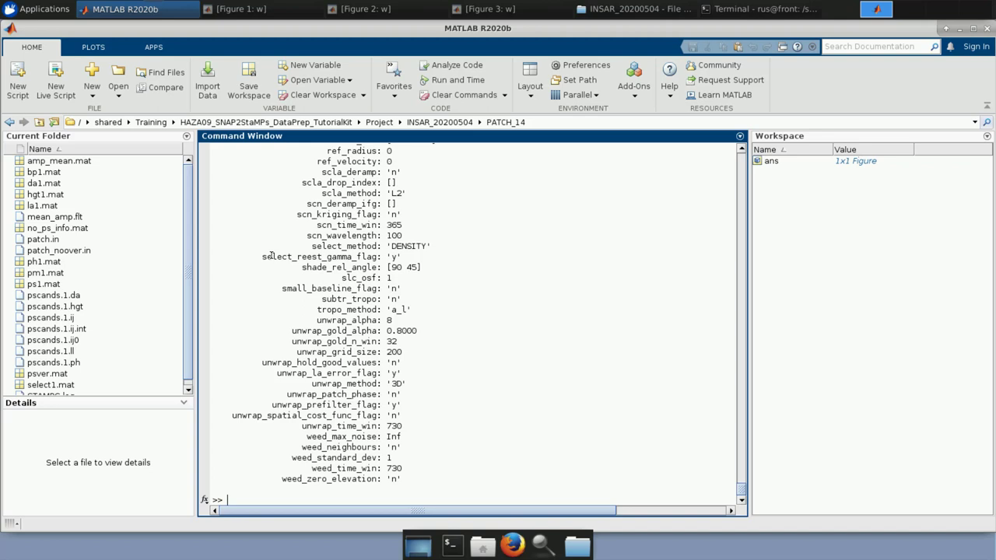
mouse_move(271, 256)
mouse_down()
mouse_move(417, 259)
mouse_move(261, 253)
mouse_up()
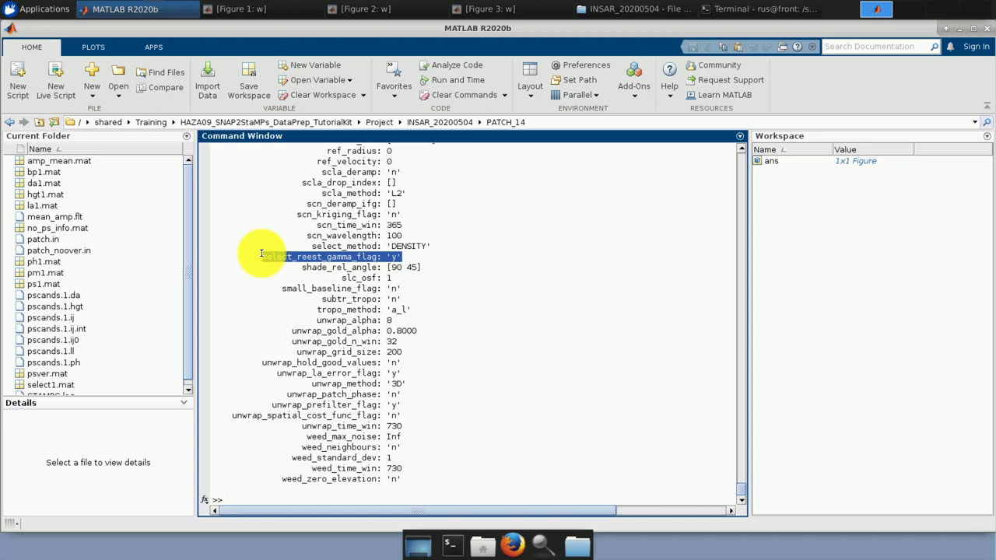
- Run setparm('select_reest_gamma_flag', 'n'), pasting the copied parameter name
click(241, 495)
text(setpar)
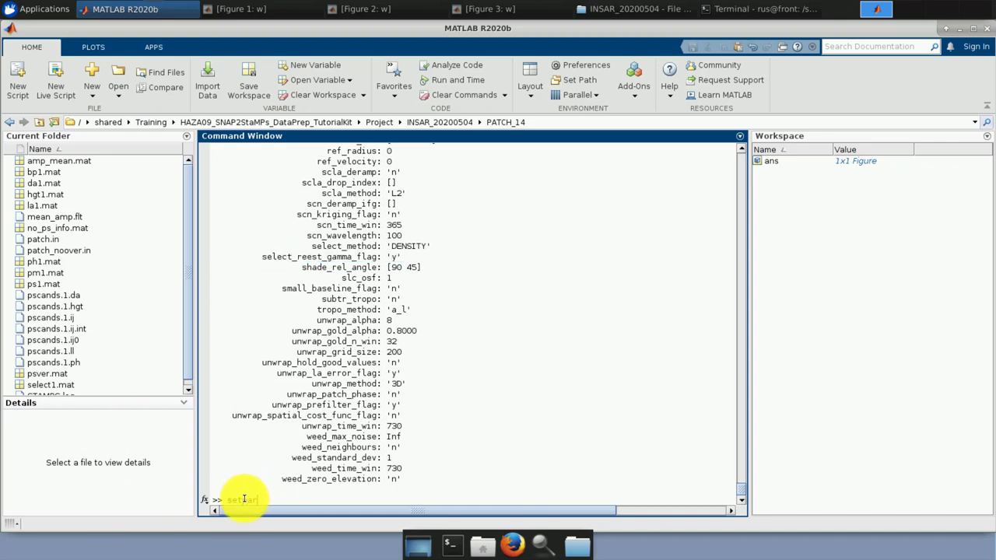
text(m()
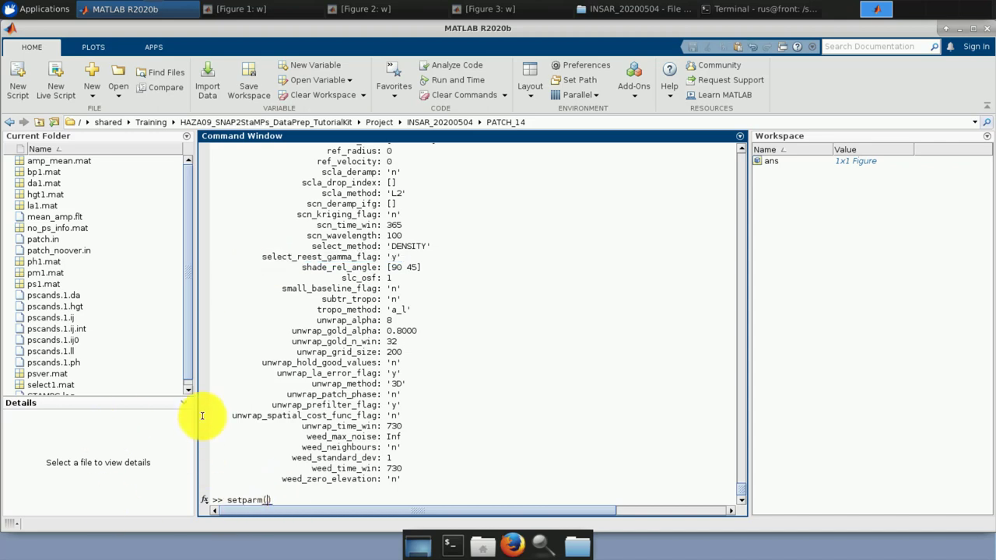
drag(378, 257, 263, 258)
right_click(272, 257)
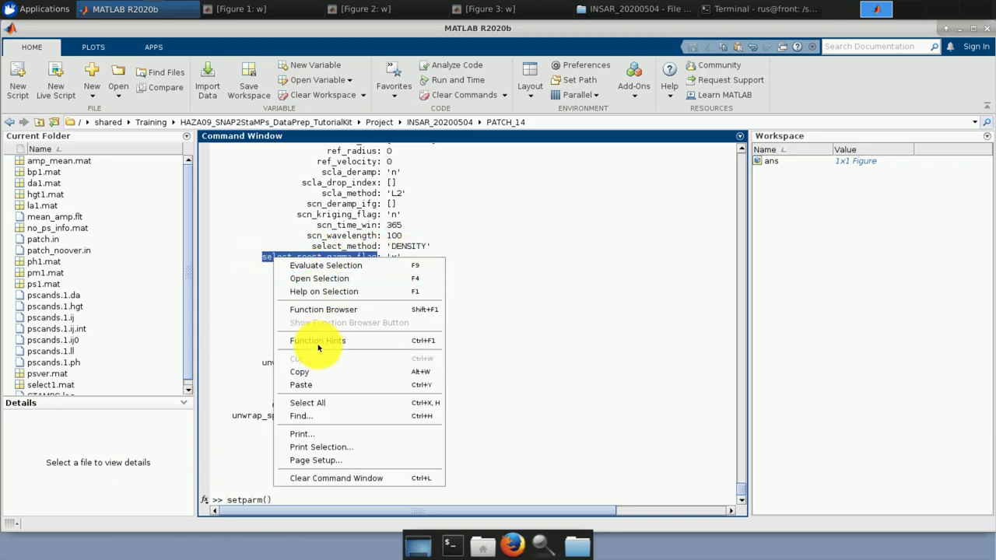
click(309, 372)
click(266, 499)
text(setparm)
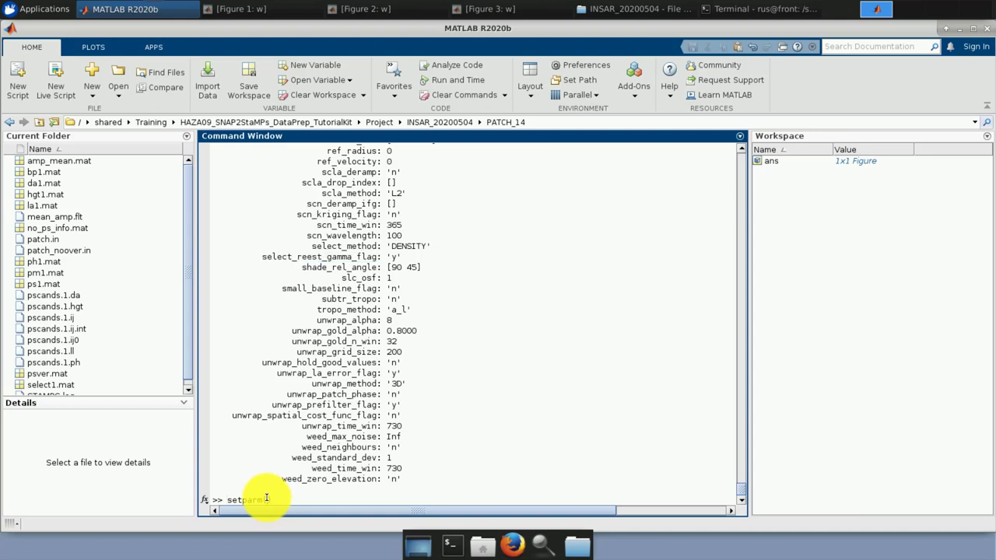
text(())
text(')
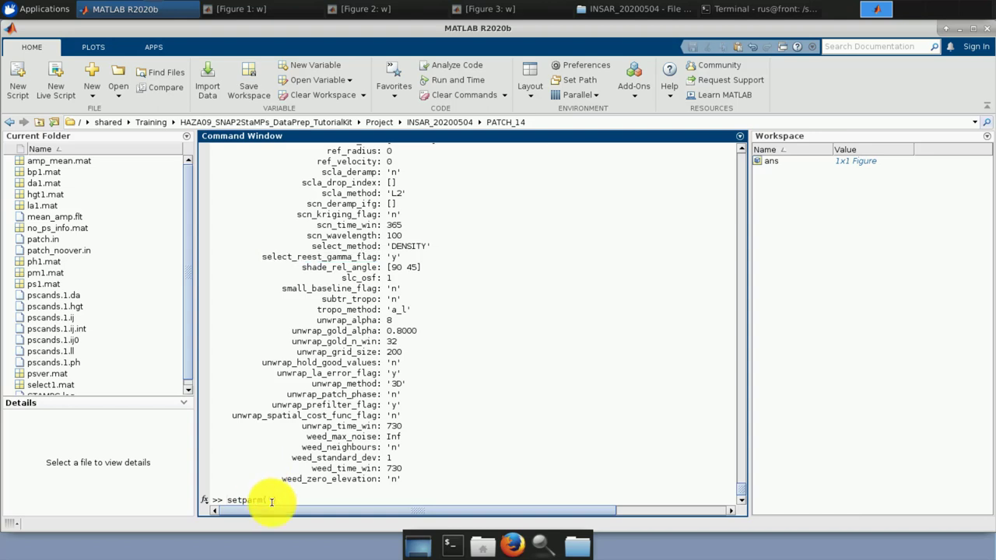
right_click(268, 499)
click(306, 456)
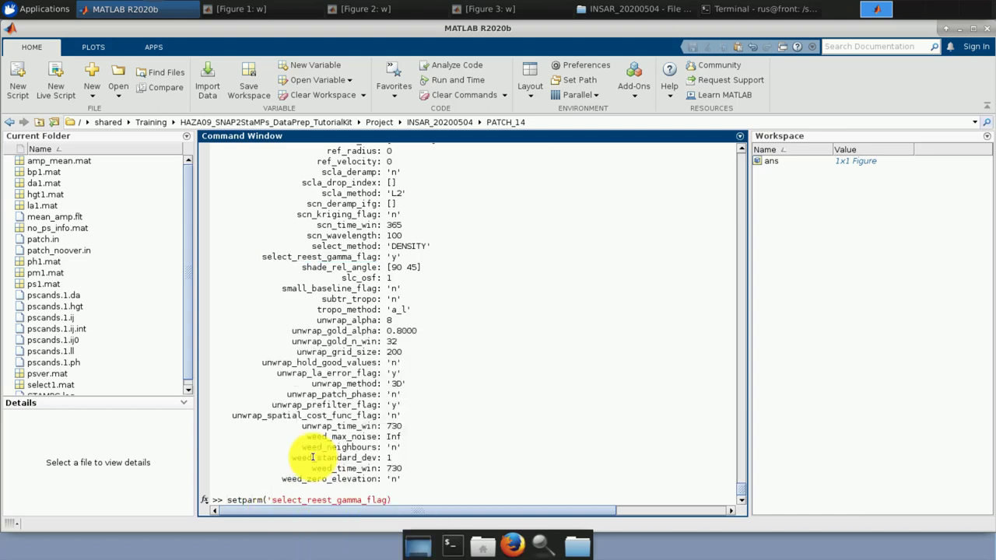
text(', 'n')
key(Return)
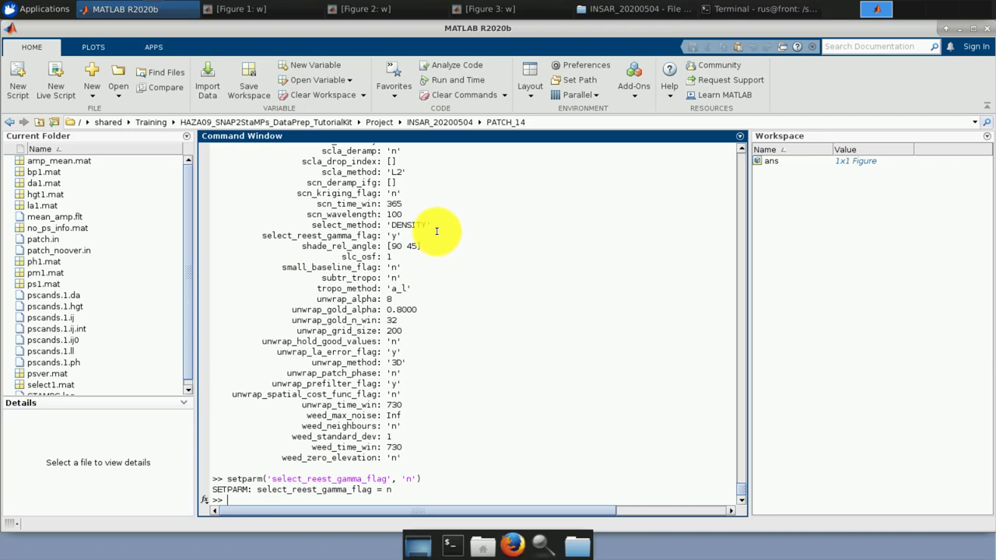
- Scroll up the listing and highlight percent_rand 20 and density_rand 20
scroll(430, 226, up, 1)
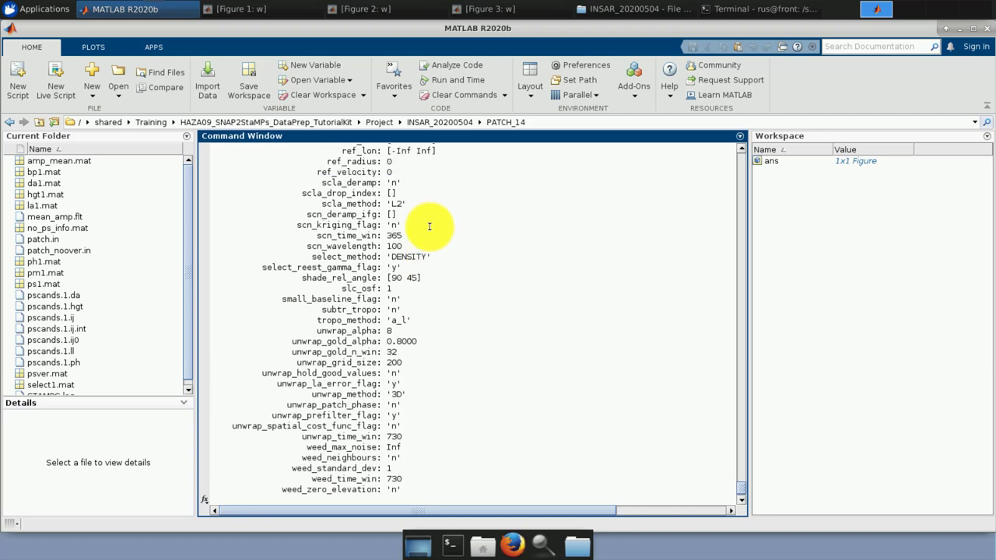
scroll(429, 227, up, 1)
scroll(430, 226, up, 4)
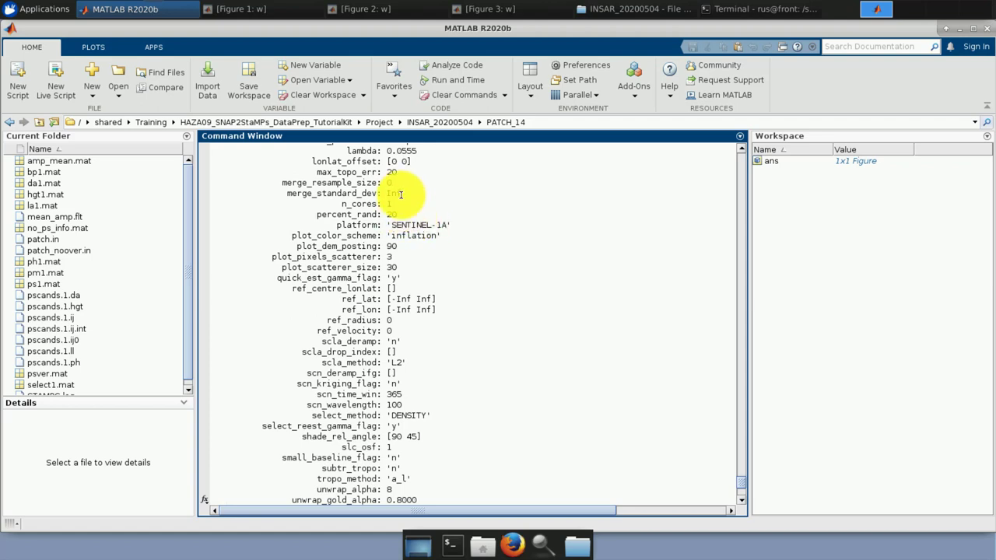
scroll(401, 193, up, 2)
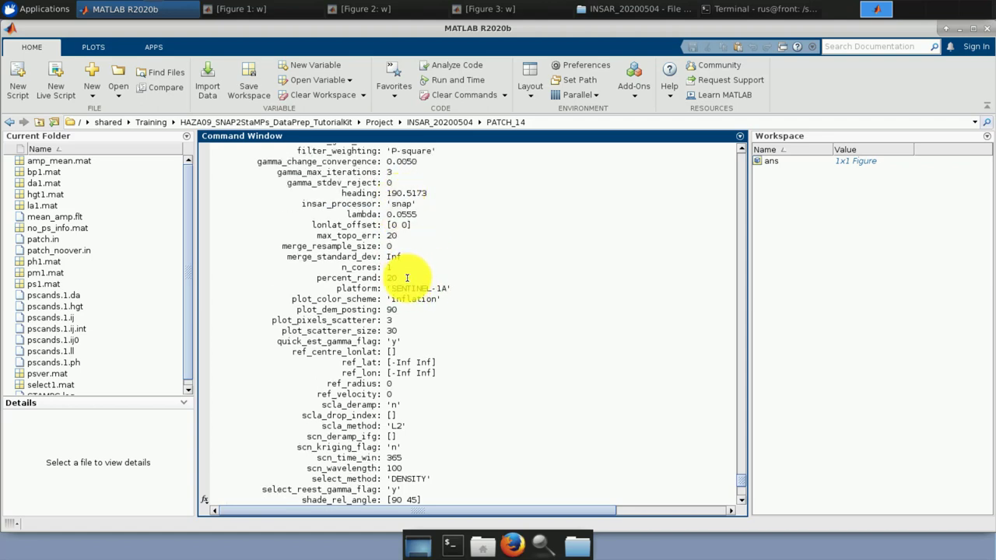
mouse_move(373, 279)
mouse_down()
mouse_move(333, 278)
mouse_move(375, 283)
mouse_up()
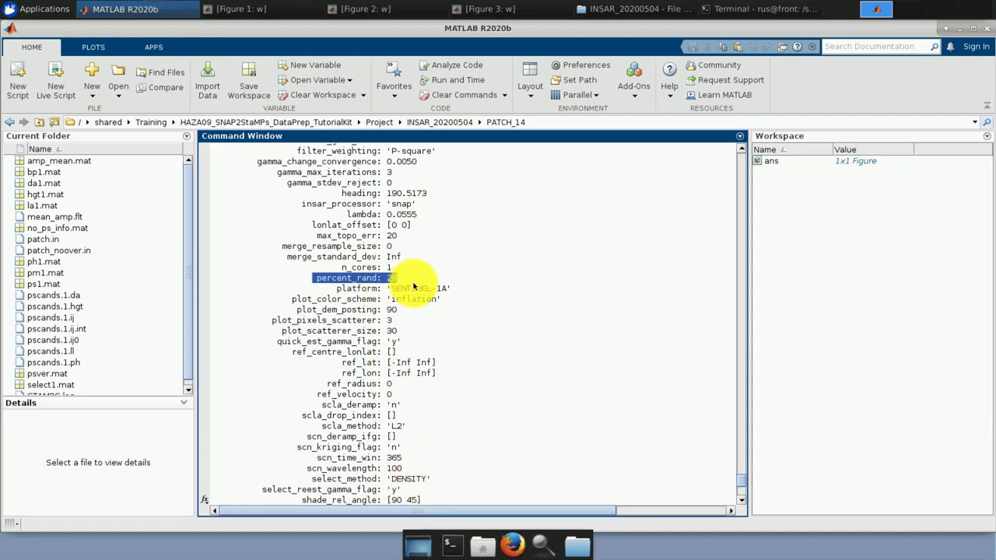
scroll(409, 282, up, 2)
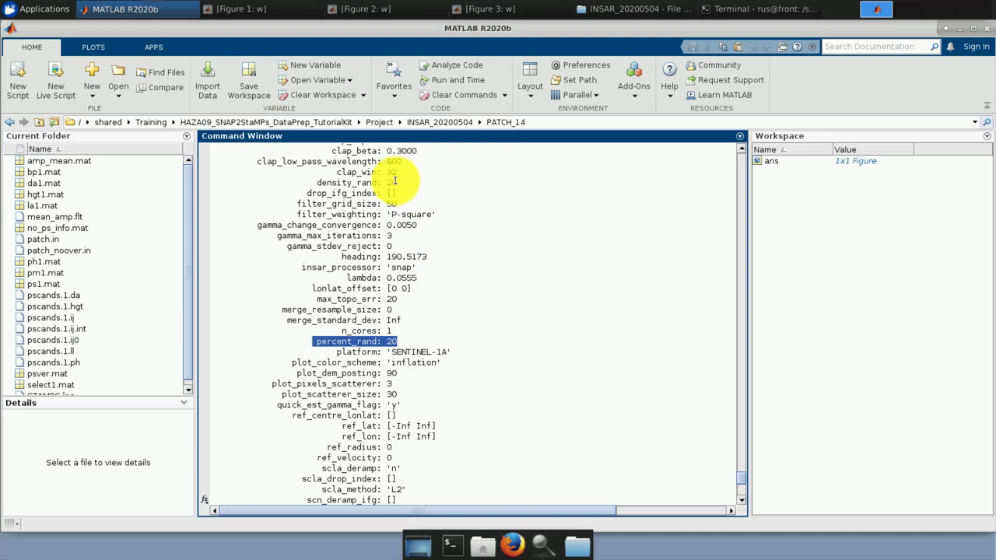
drag(398, 182, 318, 183)
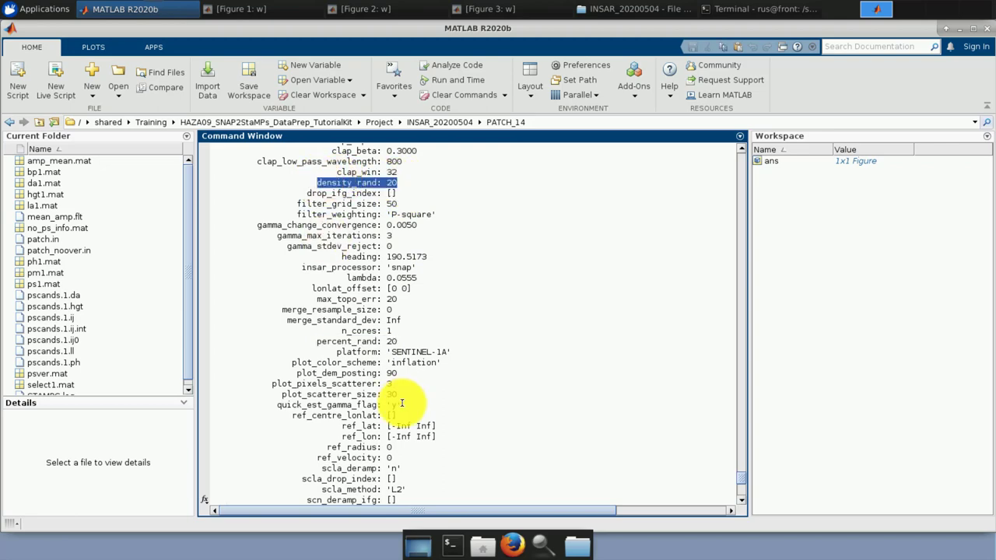
- Run stamps(3,3) to start PS selection on PATCH_14
scroll(381, 424, down, 4)
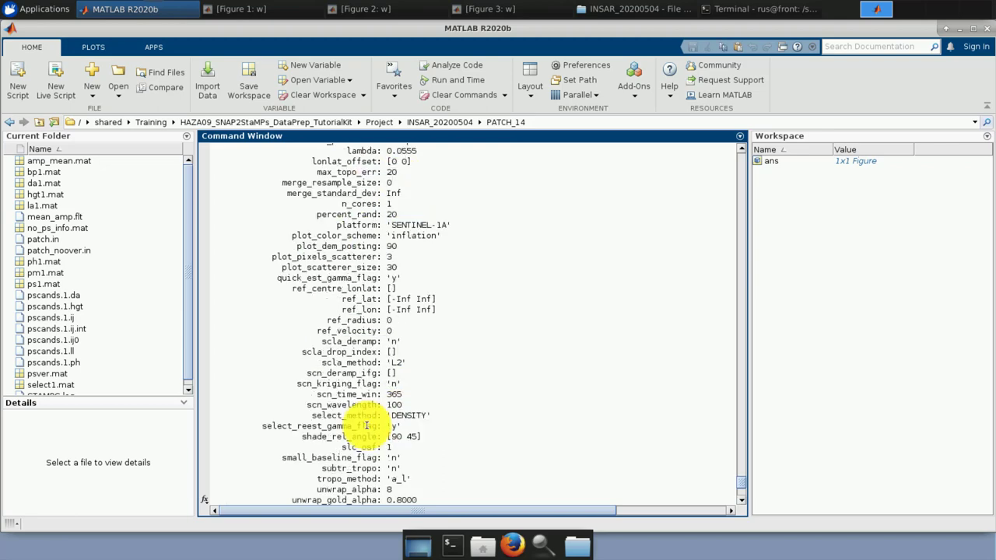
key(Return)
text(s)
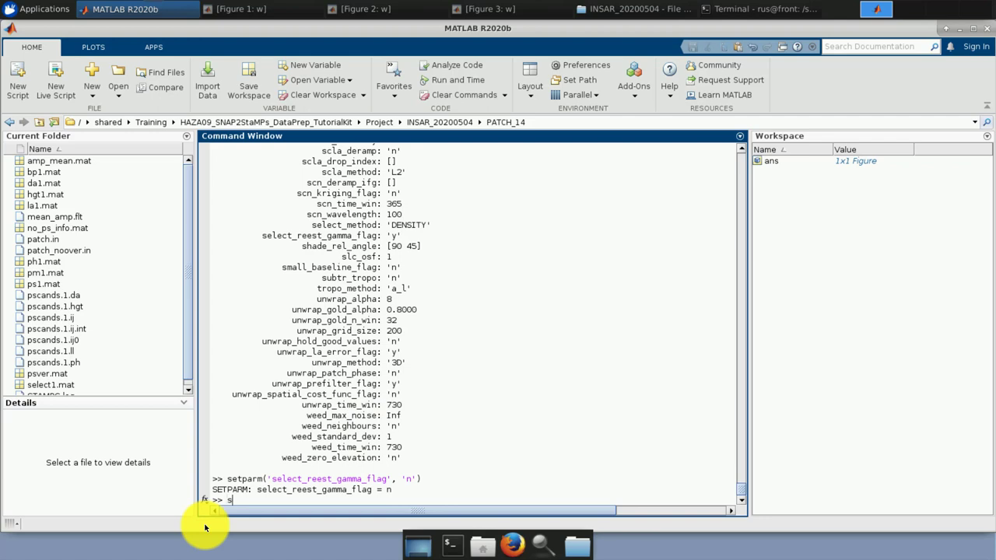
text(tamps(3,3)
key(Return)
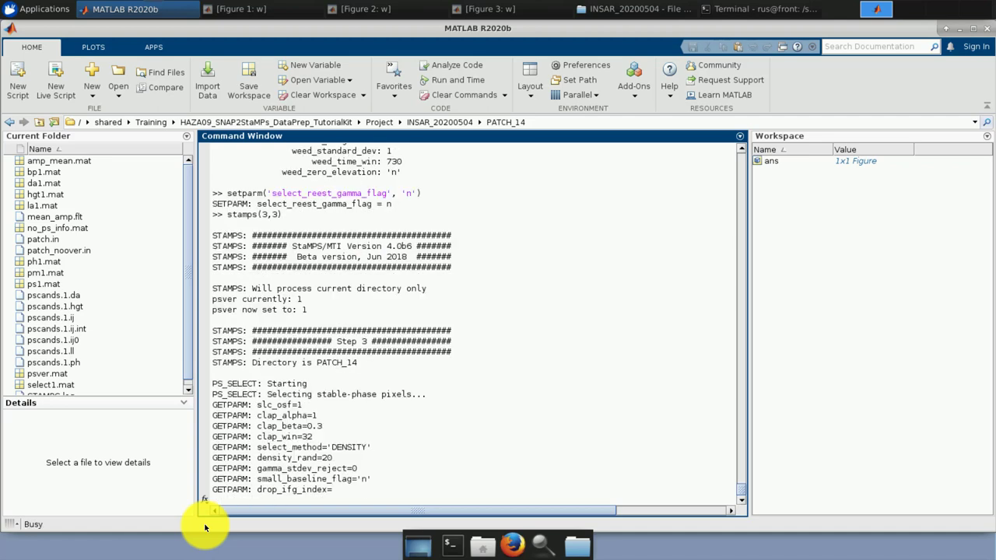
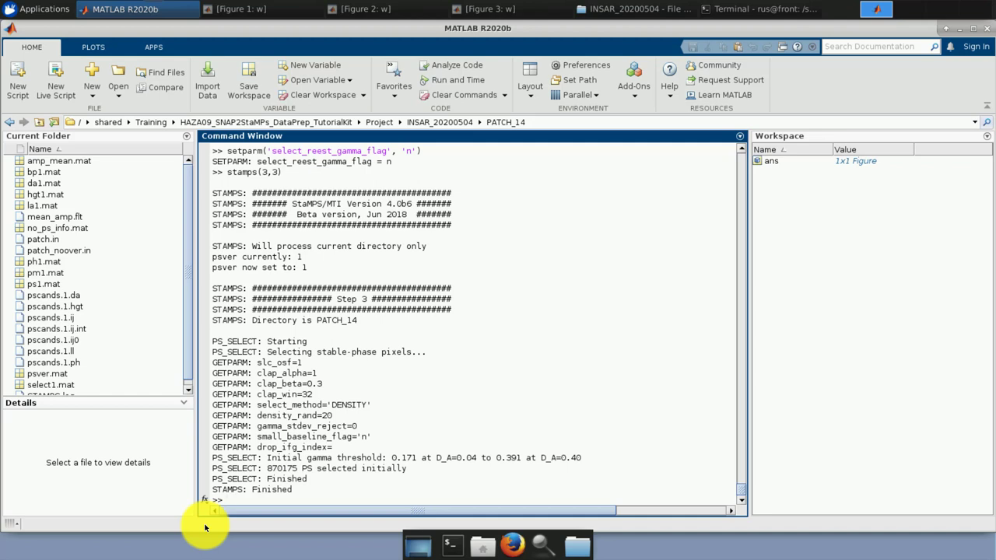
- List all StaMPS parameters with getparm and highlight the weed_neighbours and weed_zero_elevation lines
text(getparm)
key(Return)
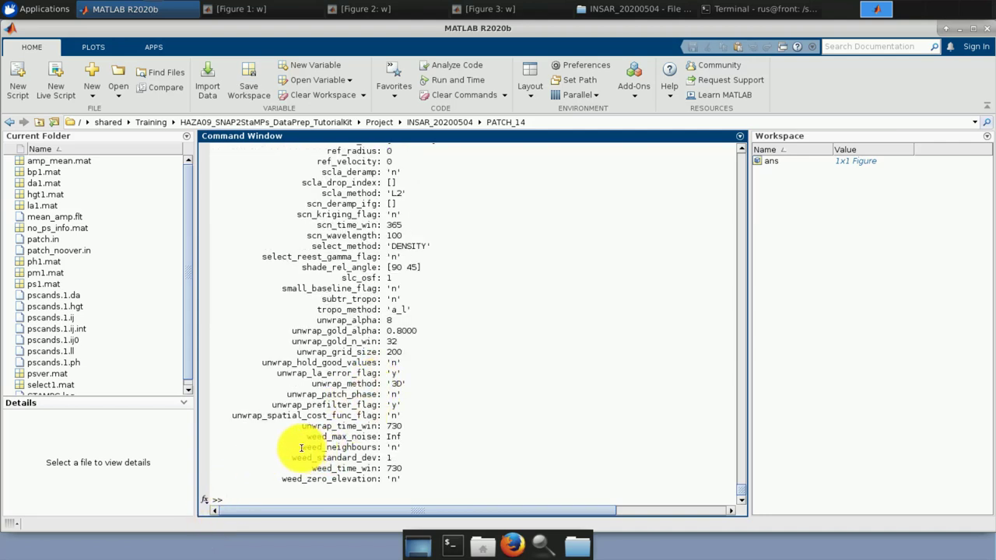
drag(302, 448, 406, 448)
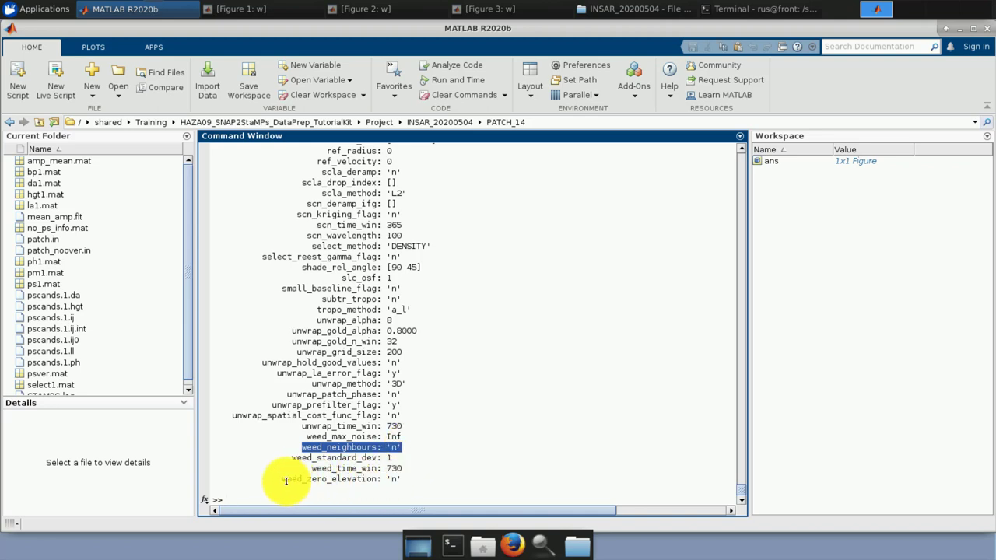
drag(287, 479, 400, 474)
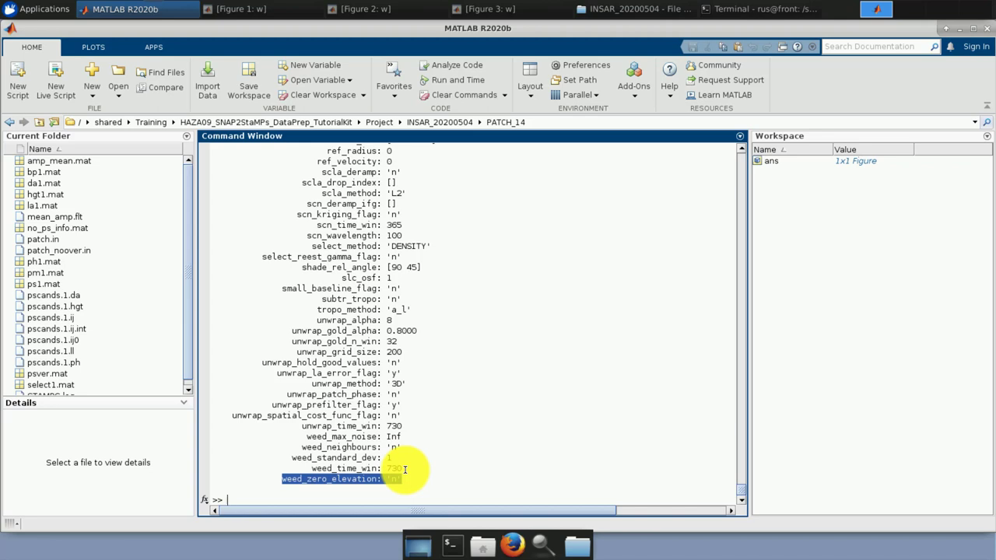
- Turn weed_neighbours on with setparm('weed_neighbours','y'), then enter the stamps(4,4) command
text(setpa)
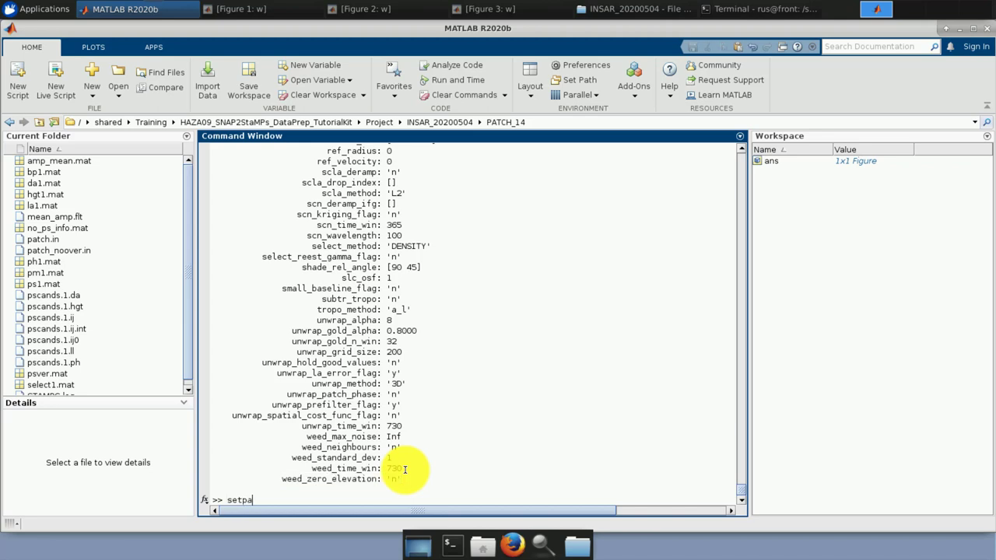
text(rm(')
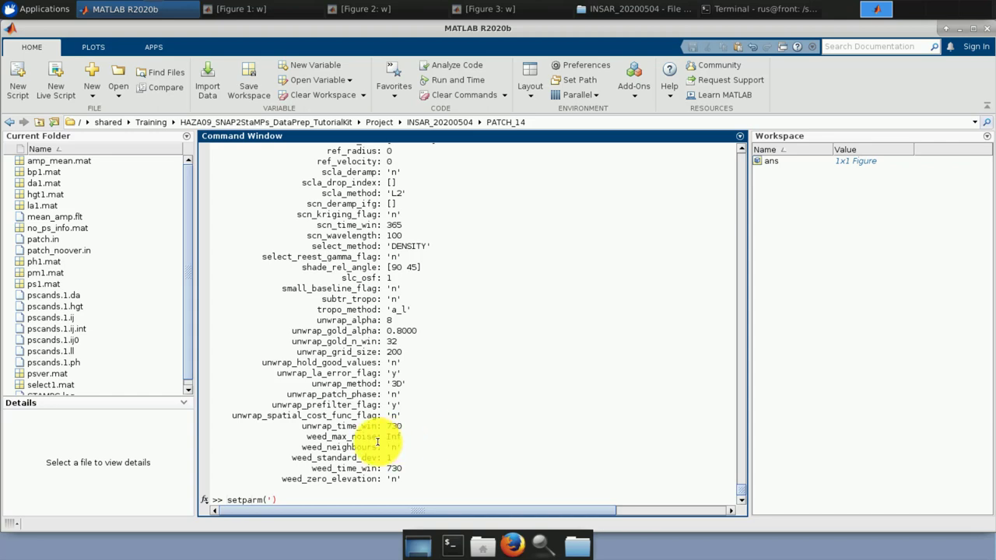
drag(378, 447, 302, 447)
right_click(303, 448)
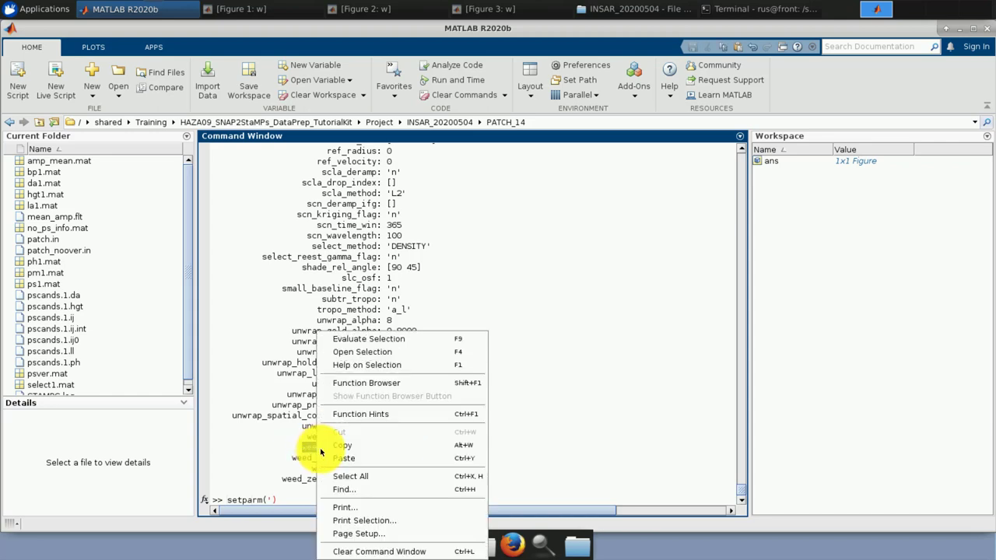
click(334, 443)
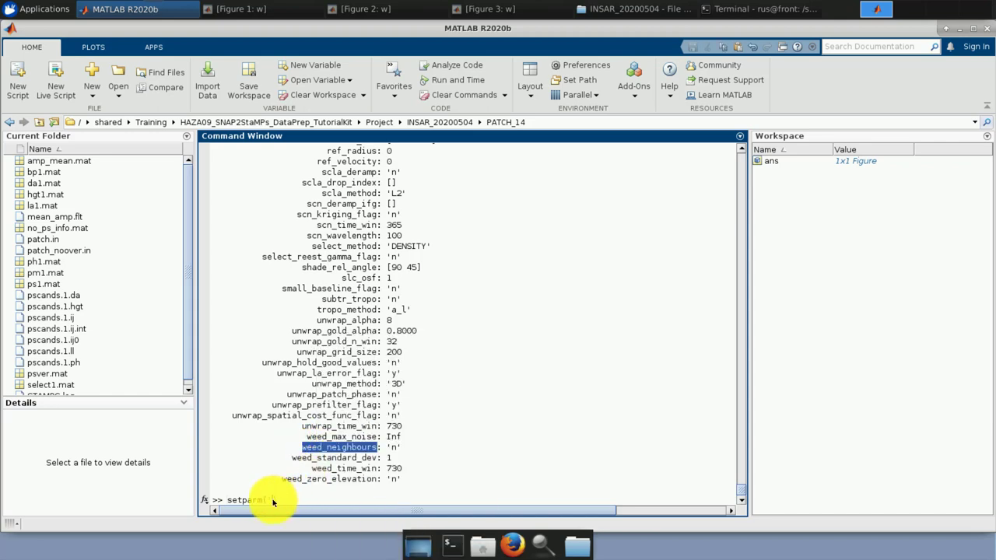
right_click(274, 500)
click(307, 458)
text('))
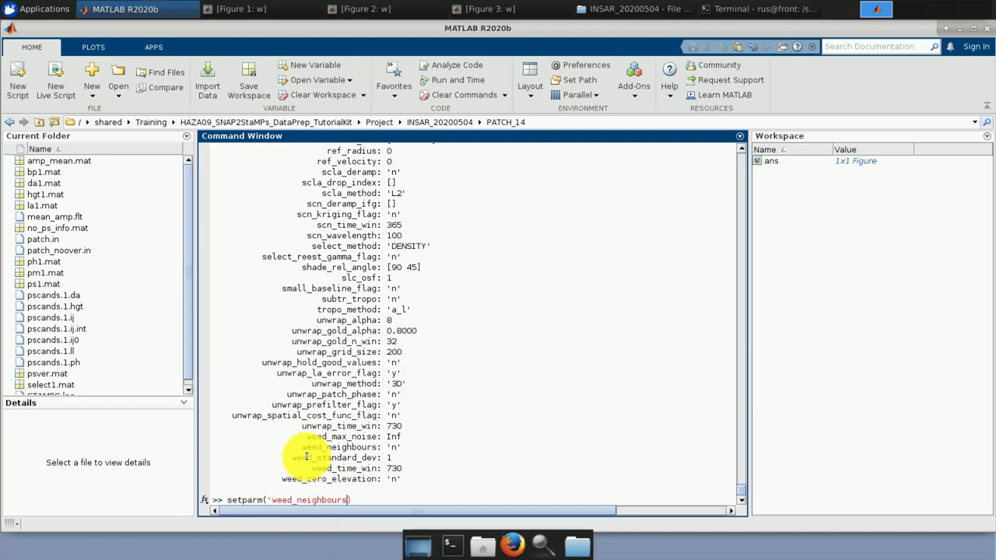
text(, 'y')
key(Return)
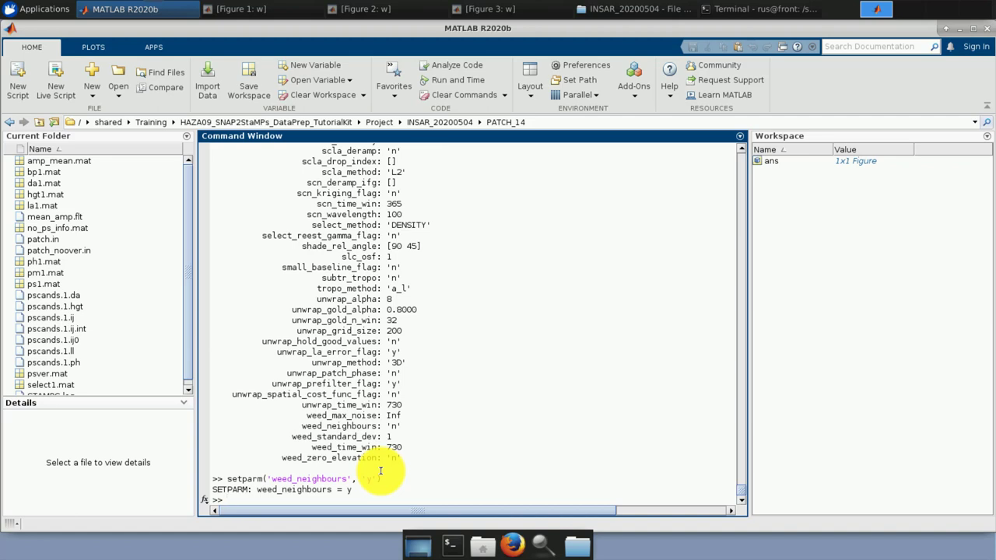
text(stamps)
text((4))
text(,4)
- Run stamps(4,4) to redo weeding, leaving 119347 PS with psver set to 2
key(Return)
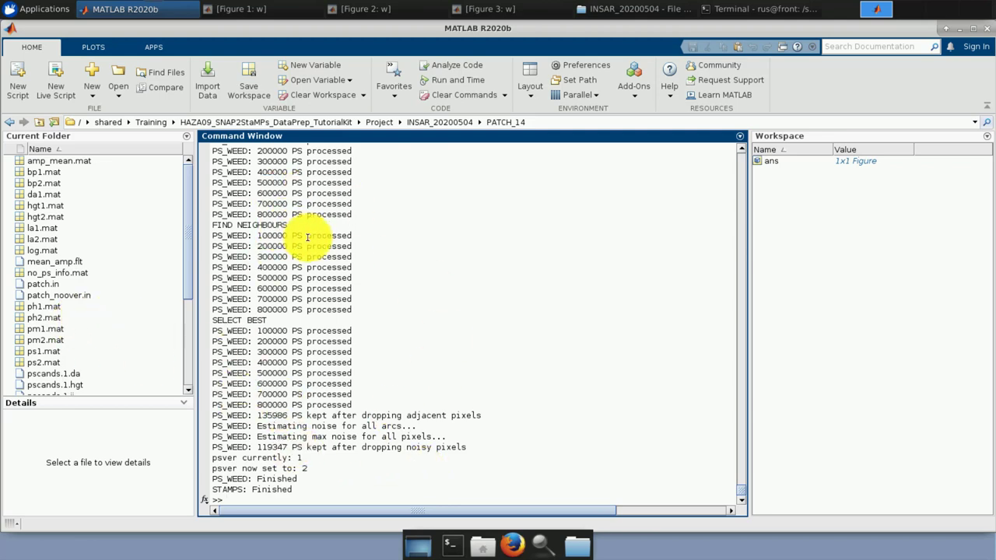
- Preview pm2.mat, list the *2.mat files, and move up to INSAR_20200504 with cd .
click(66, 341)
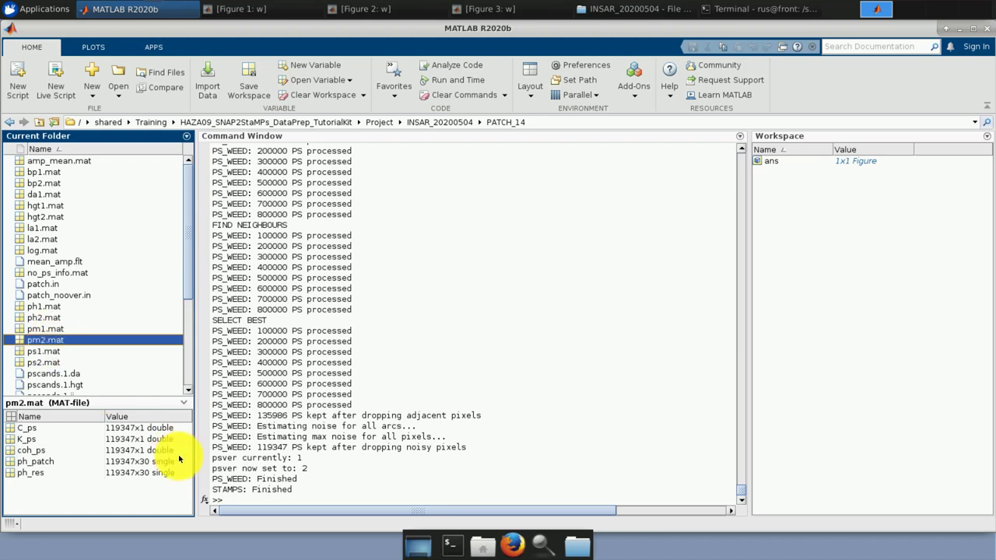
click(217, 502)
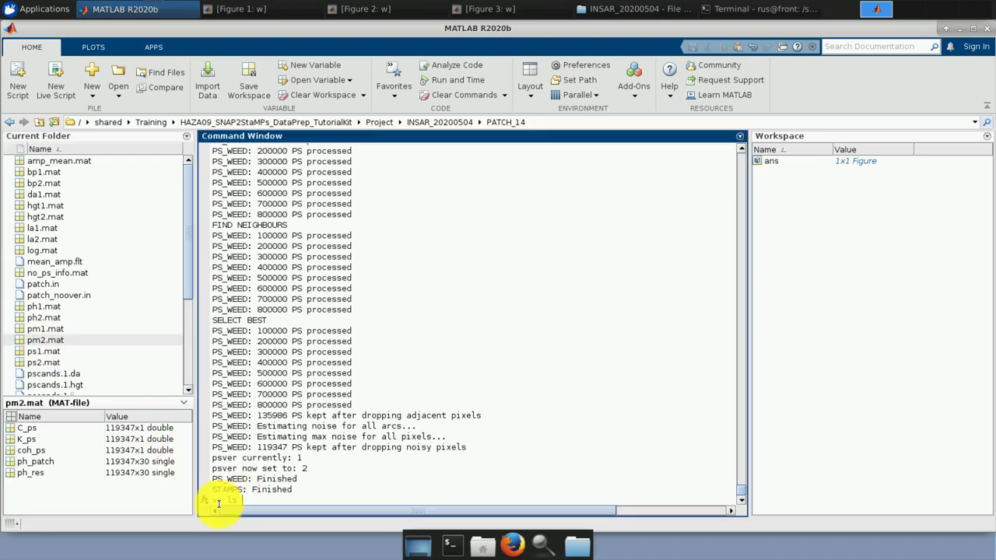
text(ls *2.mat)
key(Return)
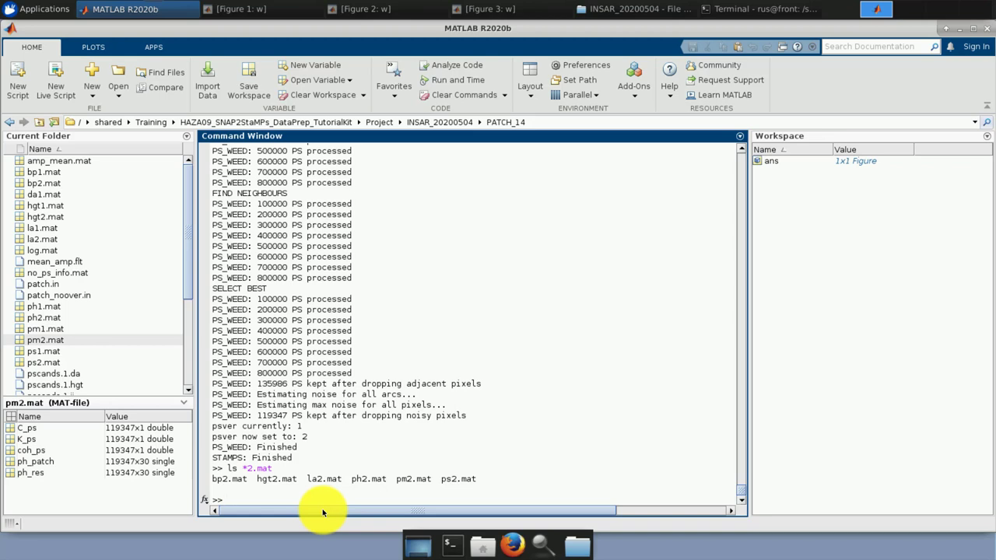
text(cd ..)
key(Return)
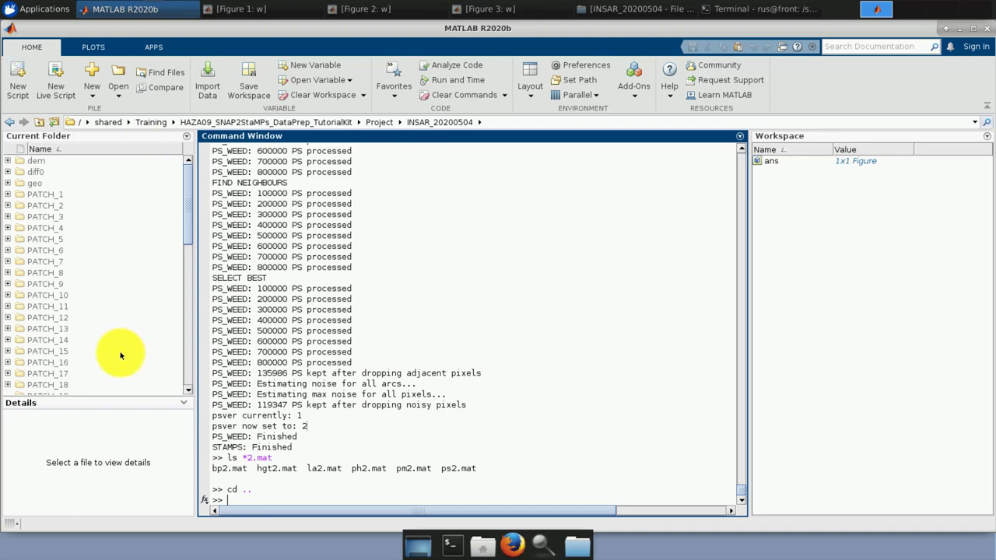
- Open patch_backup.list in Mousepad and enlarge the window to show PATCH_1 through PATCH_27
click(622, 9)
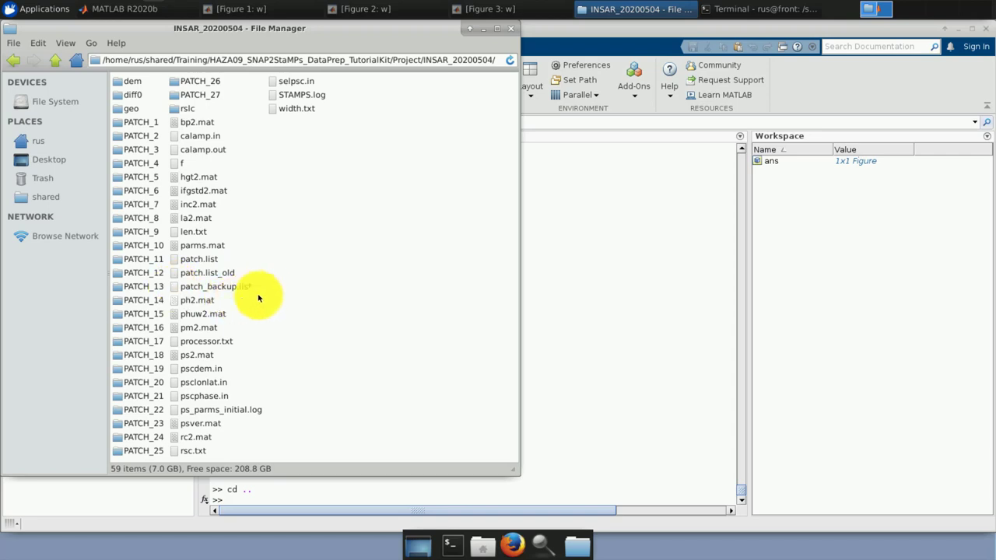
double_click(217, 288)
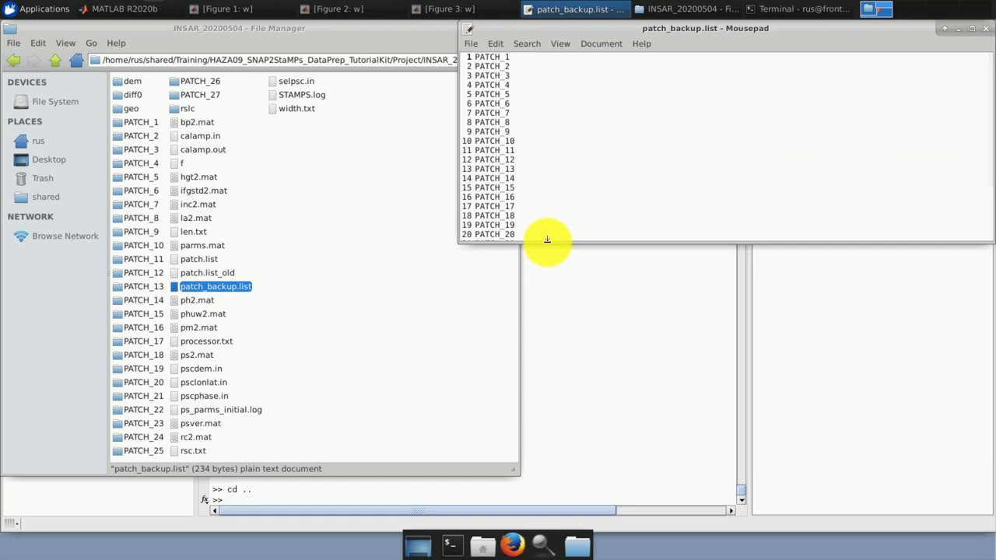
drag(556, 271, 552, 316)
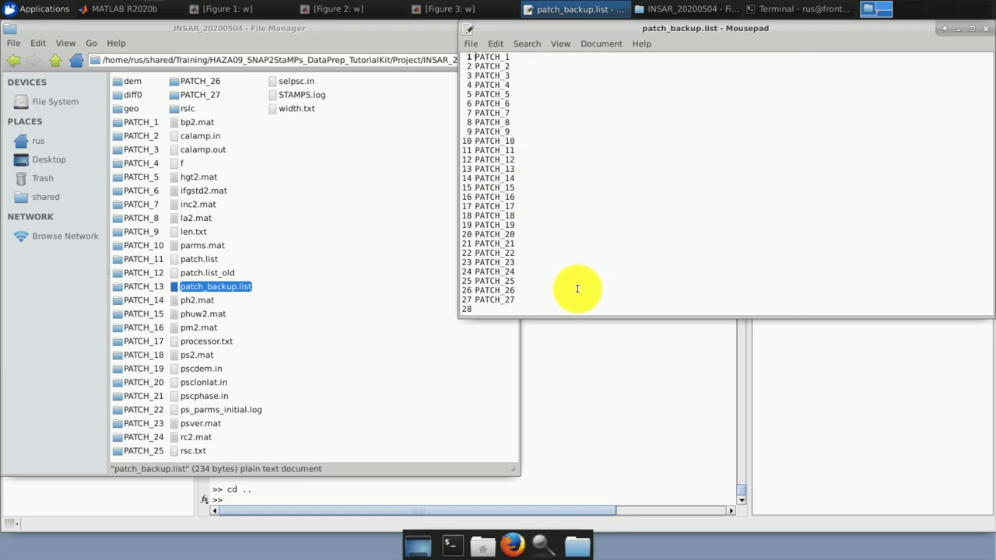
- Close patch_backup.list and open patch.list, moving its editor toward screen centre
click(985, 33)
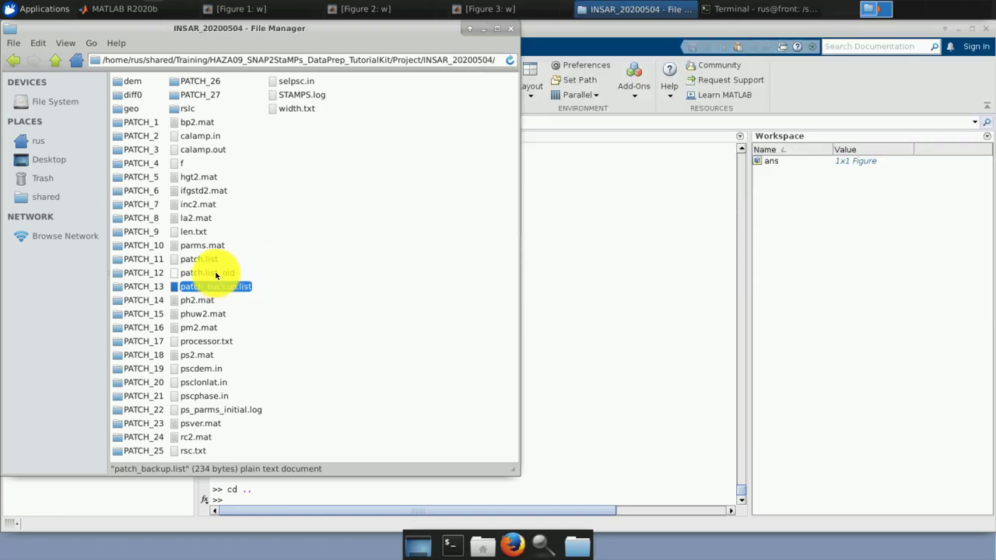
double_click(208, 261)
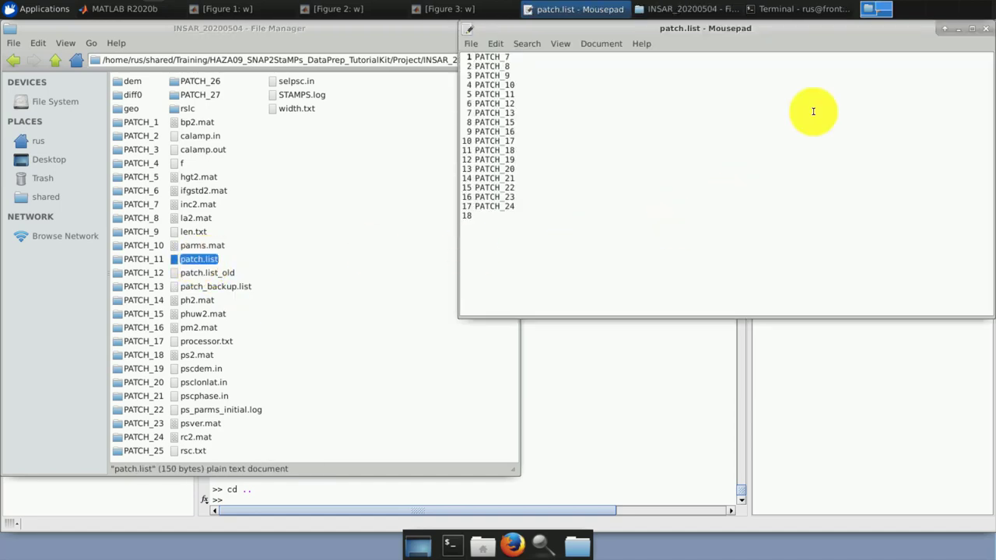
drag(780, 34, 576, 144)
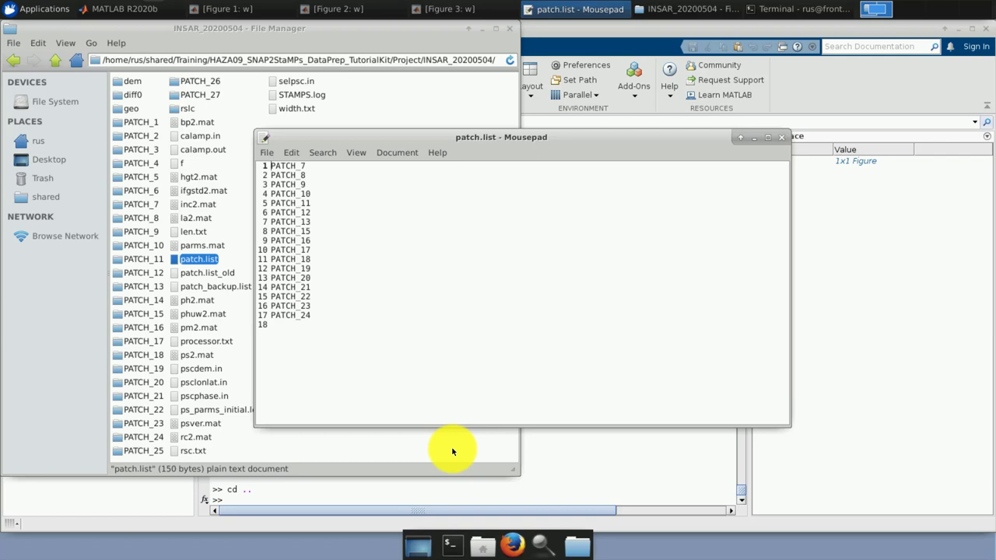
- Inspect the patch entries around PATCH_15, then minimise the editor and file manager
drag(309, 229, 273, 230)
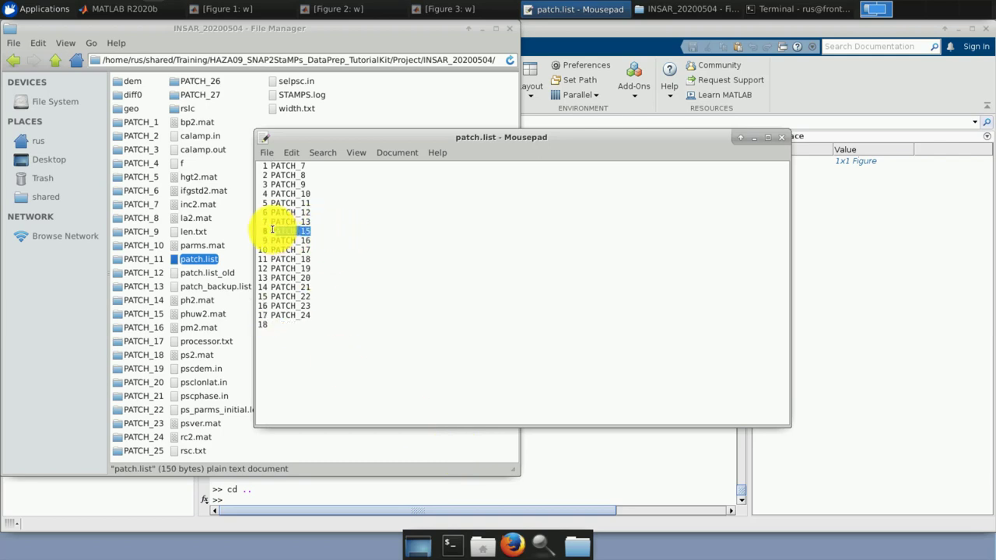
click(312, 231)
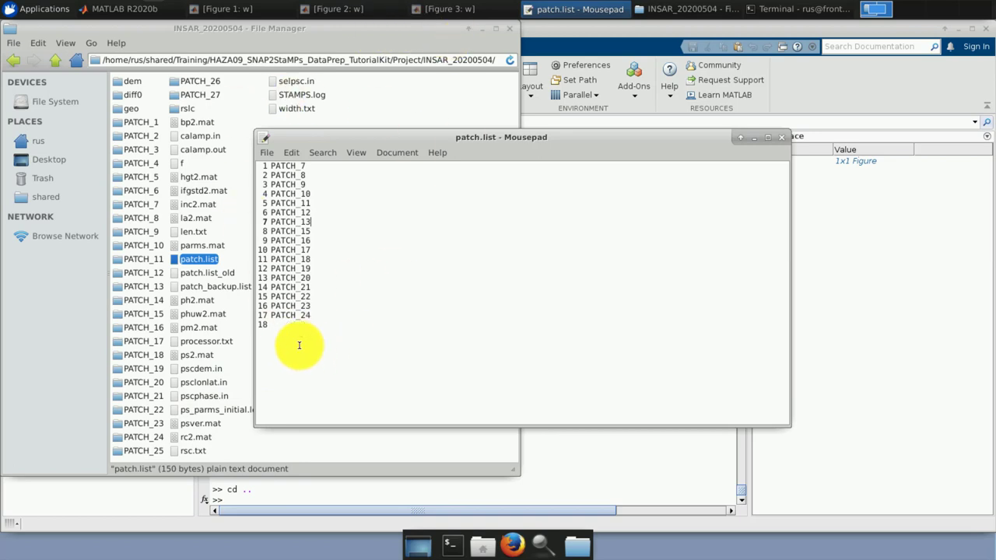
click(323, 229)
drag(289, 225, 267, 223)
click(312, 221)
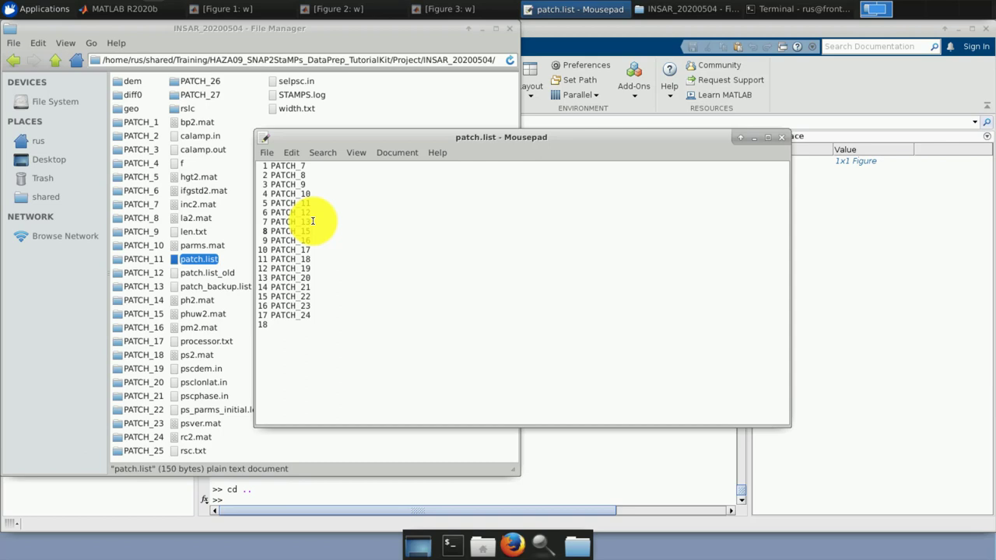
click(752, 137)
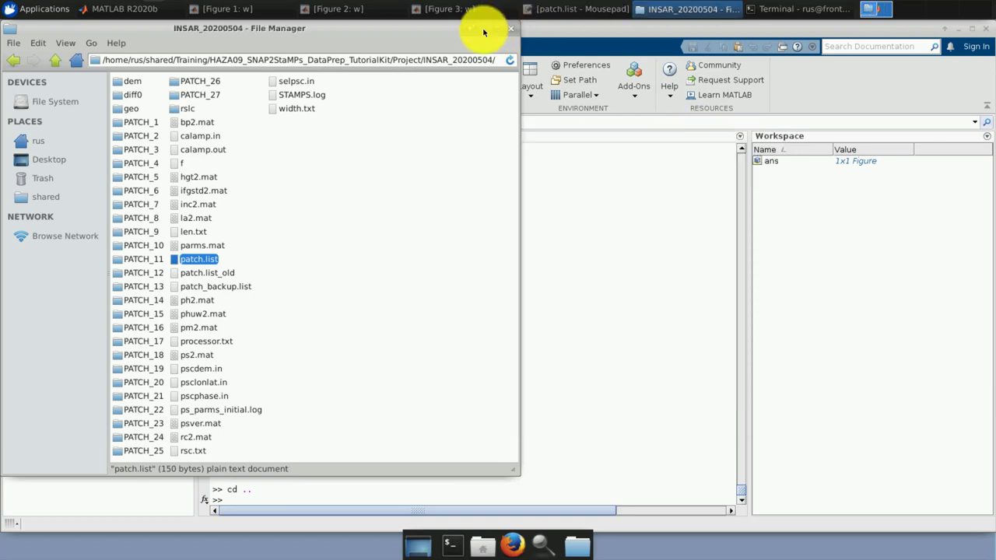
click(484, 32)
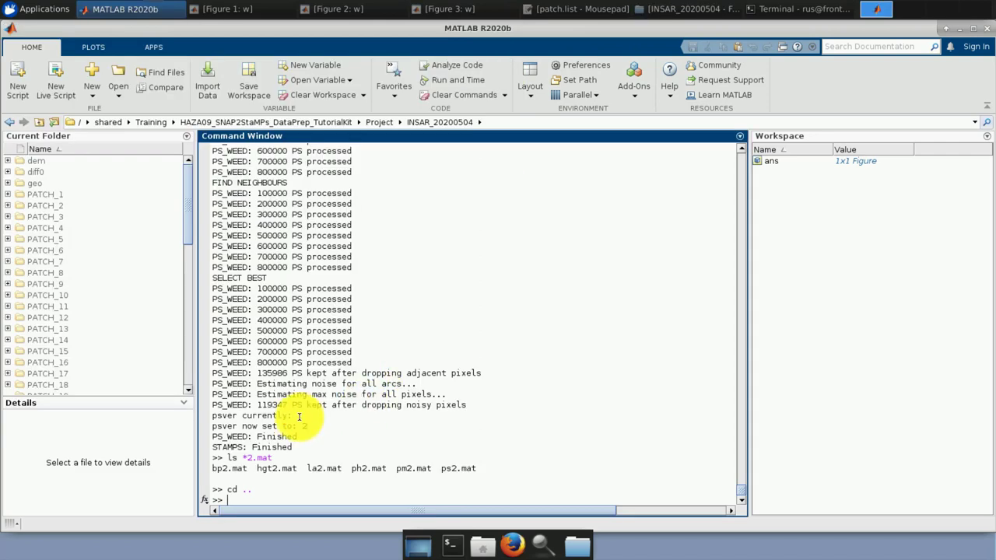
- Type stamps(1,4) at the Command Window prompt without running it
click(233, 497)
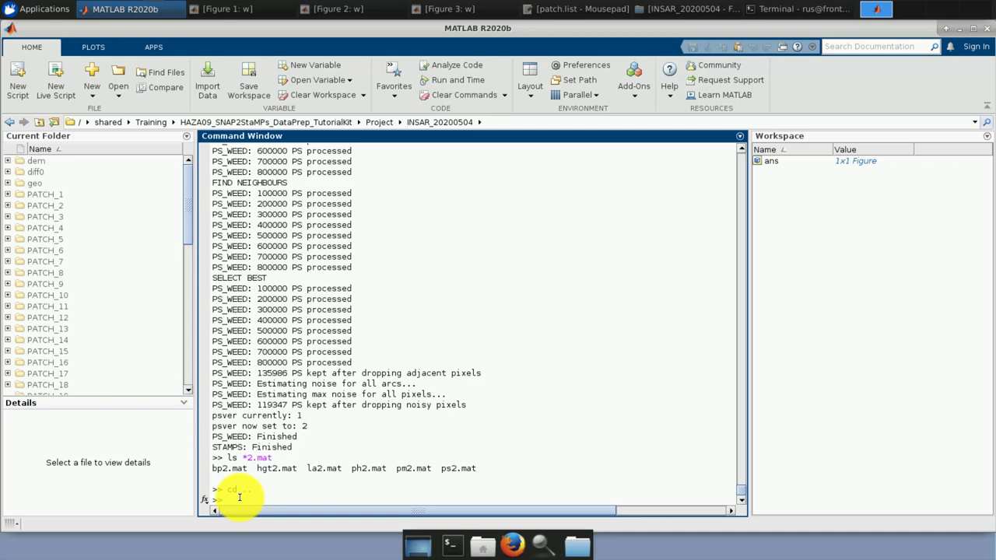
text(stamps)
text(())
text(1,4)
- Add a new PATCH_14 line after PATCH_13 in patch.list
click(583, 9)
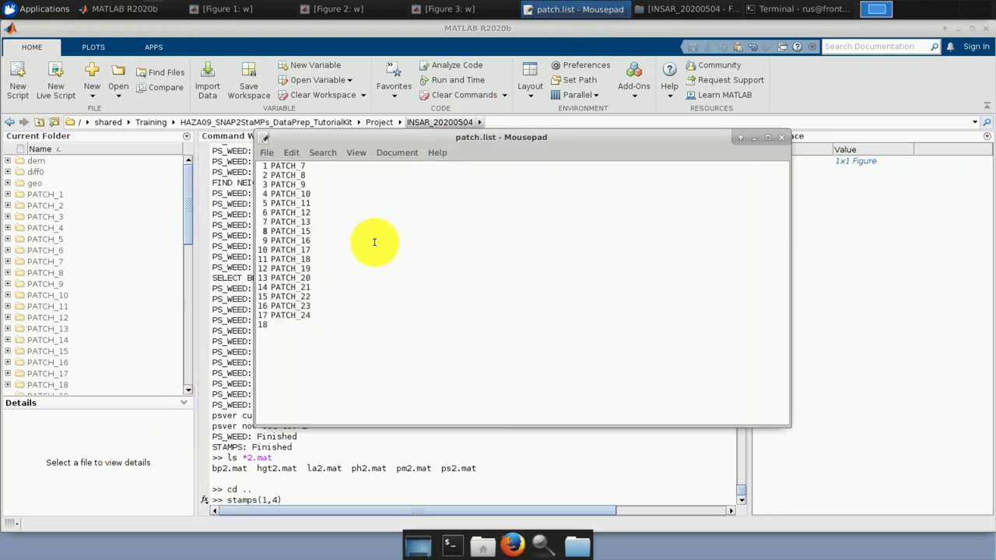
double_click(310, 222)
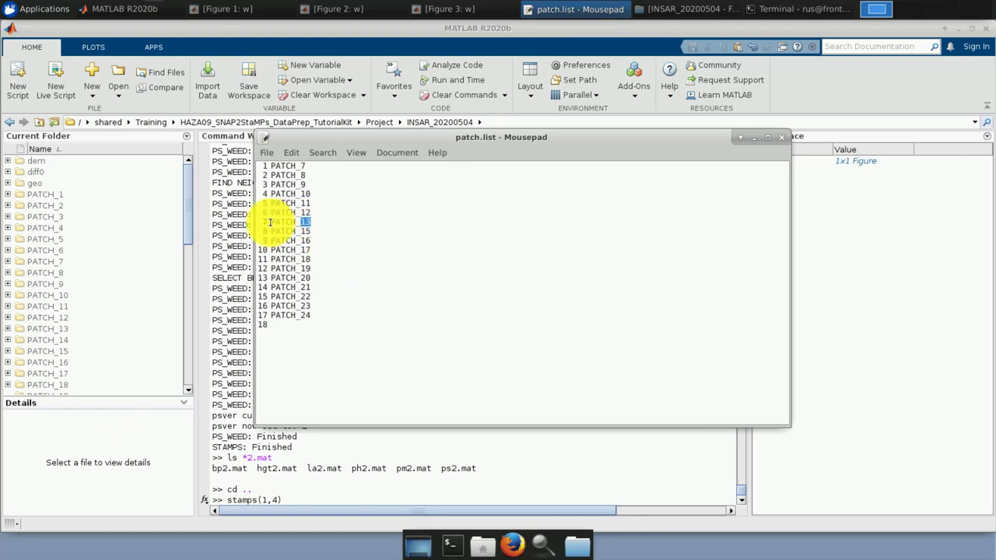
click(311, 224)
key(Return)
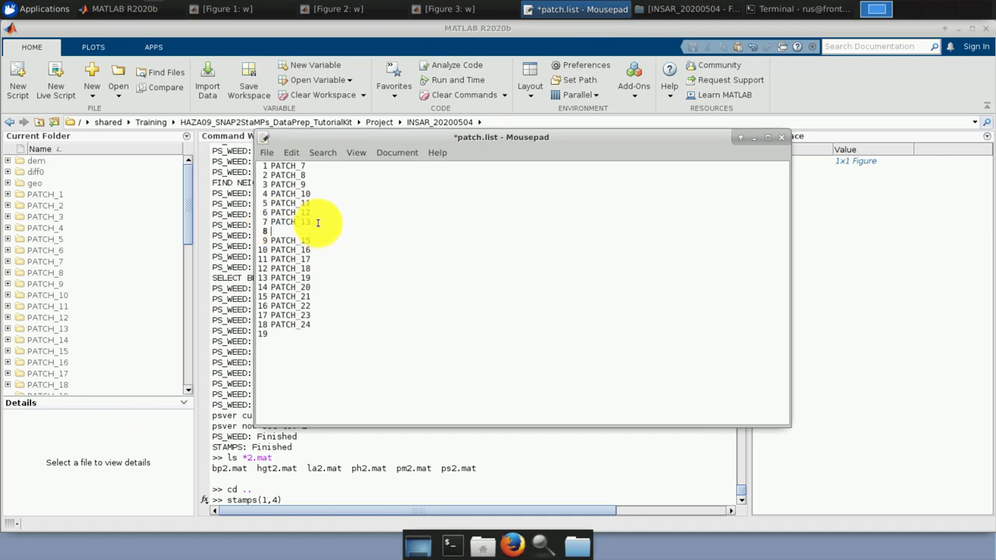
text(PATCH_13)
- Save patch.list, close Mousepad, and select the pending stamps(1,4) command
click(266, 153)
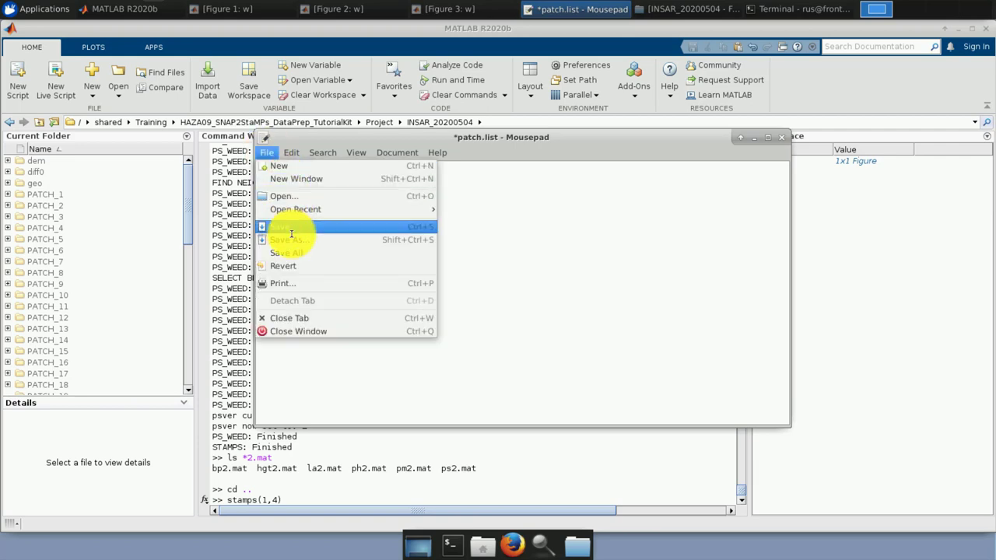
click(284, 226)
click(782, 137)
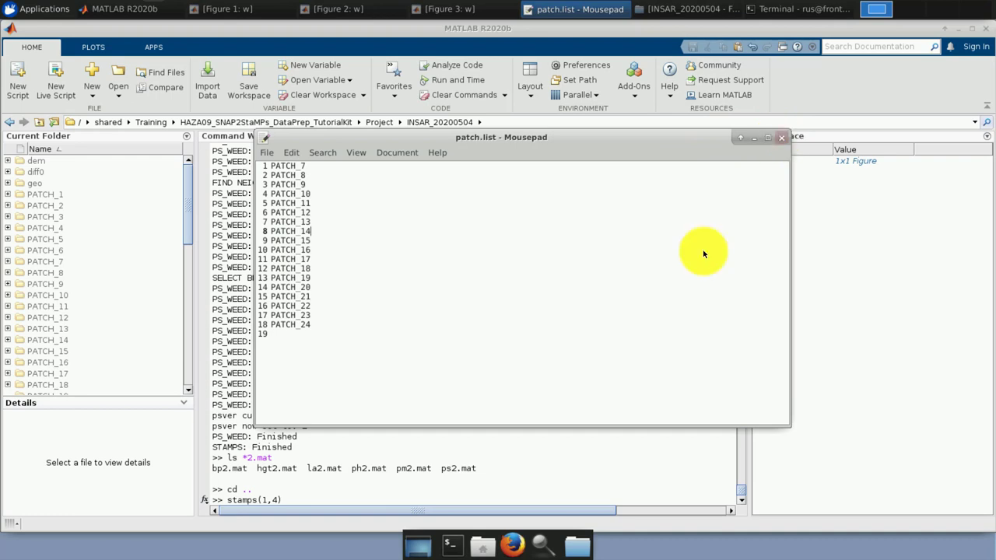
drag(301, 500, 215, 498)
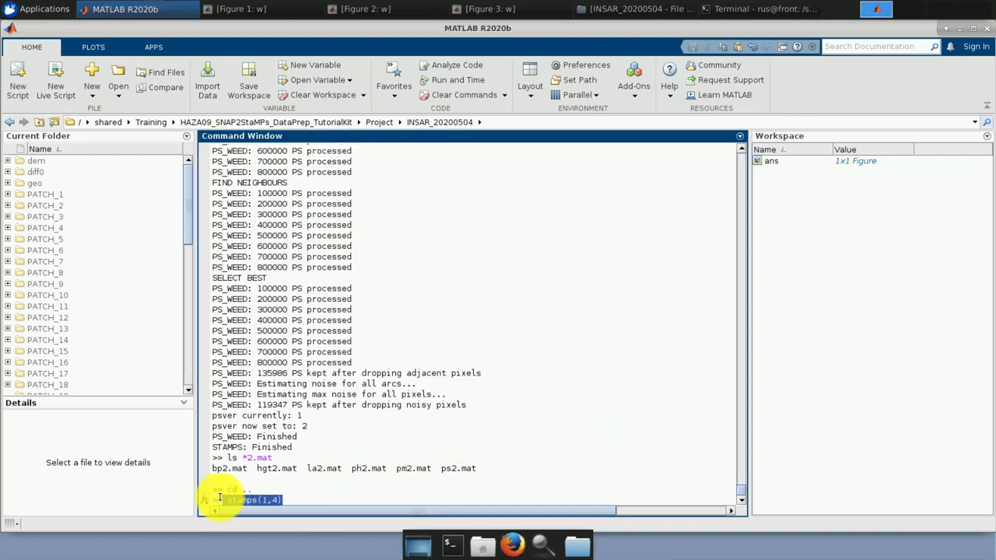
- Delete the pending stamps(1,4) command and type stamps(5,5) in its place
key(BackSpace)
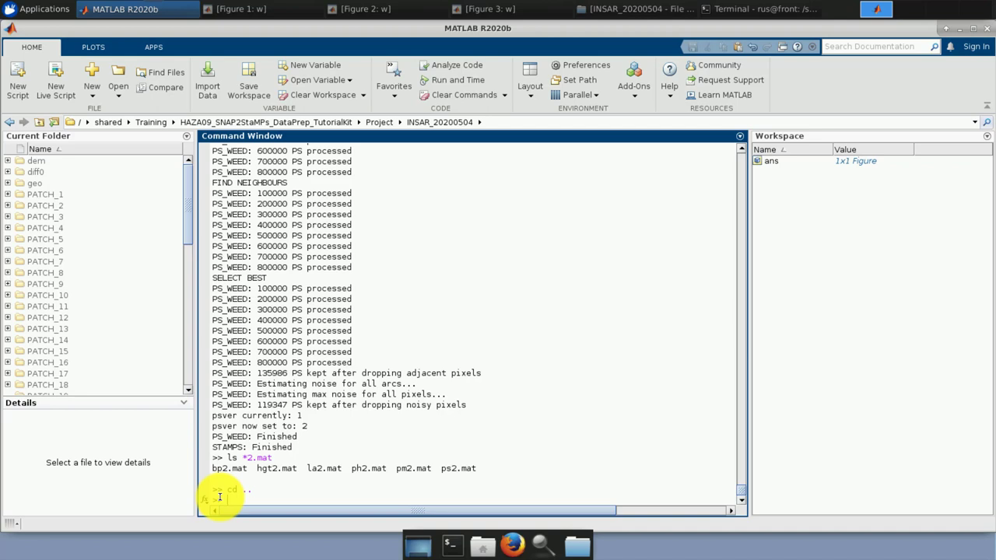
text(stamps)
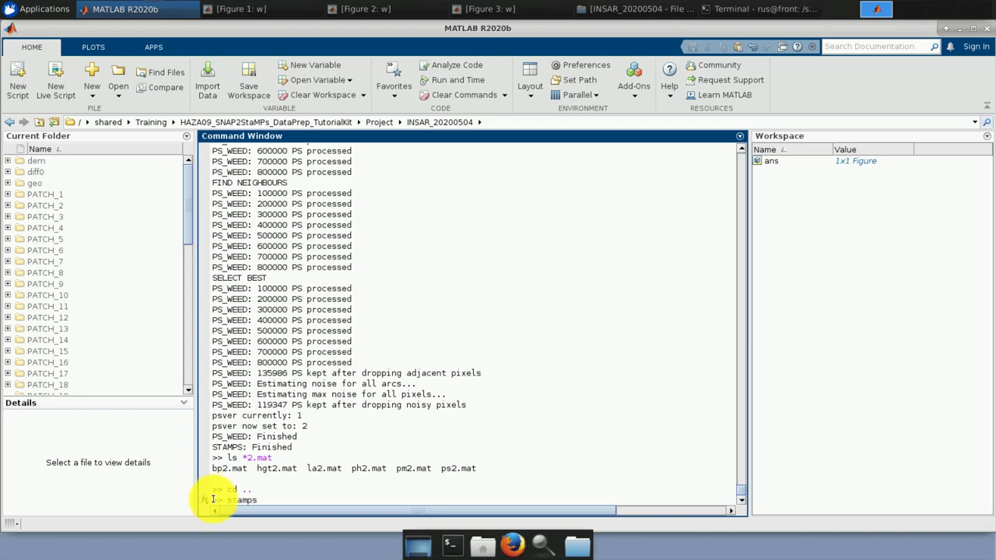
text(()
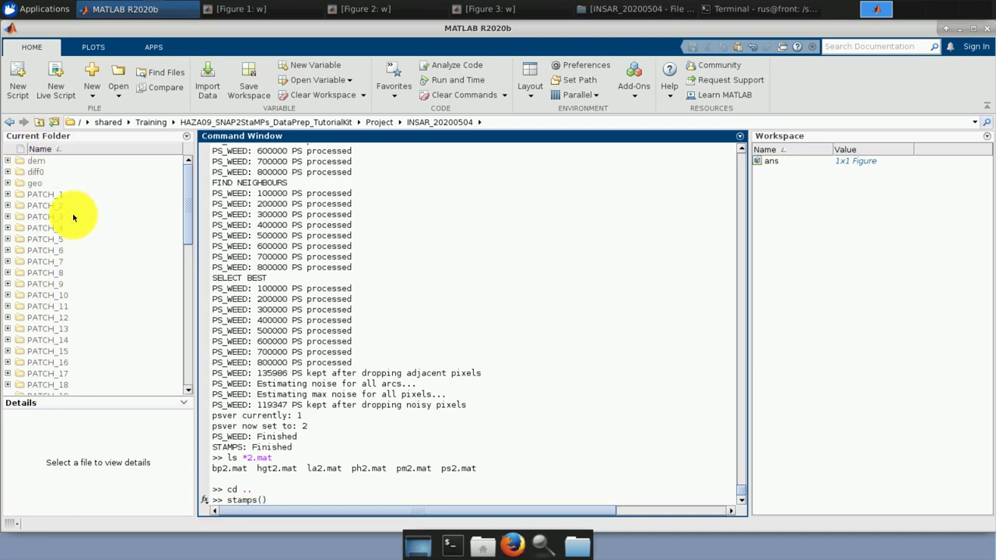
text(5,5)
- Run stamps(5,5) until Finished, ending with noise standard deviation 39.03 for 31-Oct-2020
key(Return)
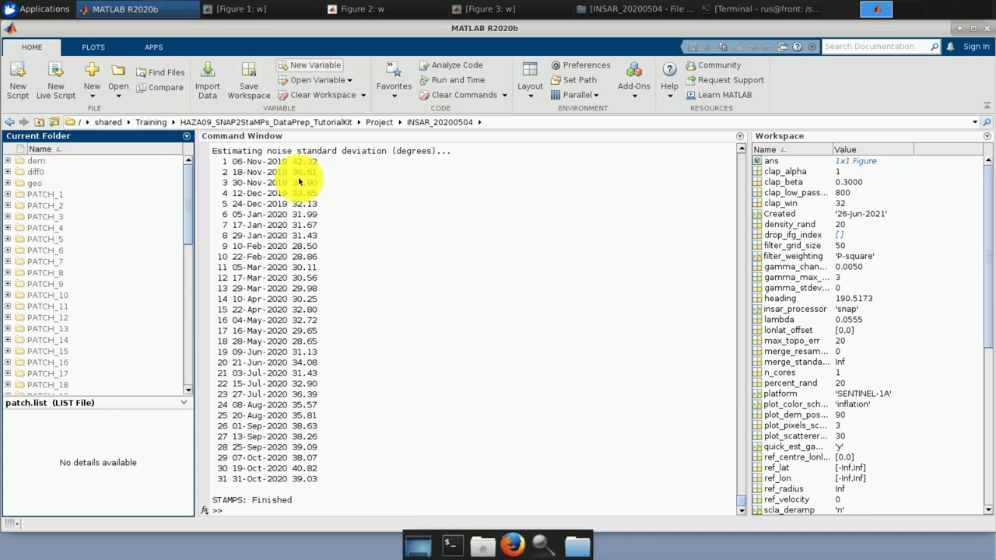
drag(191, 238, 187, 378)
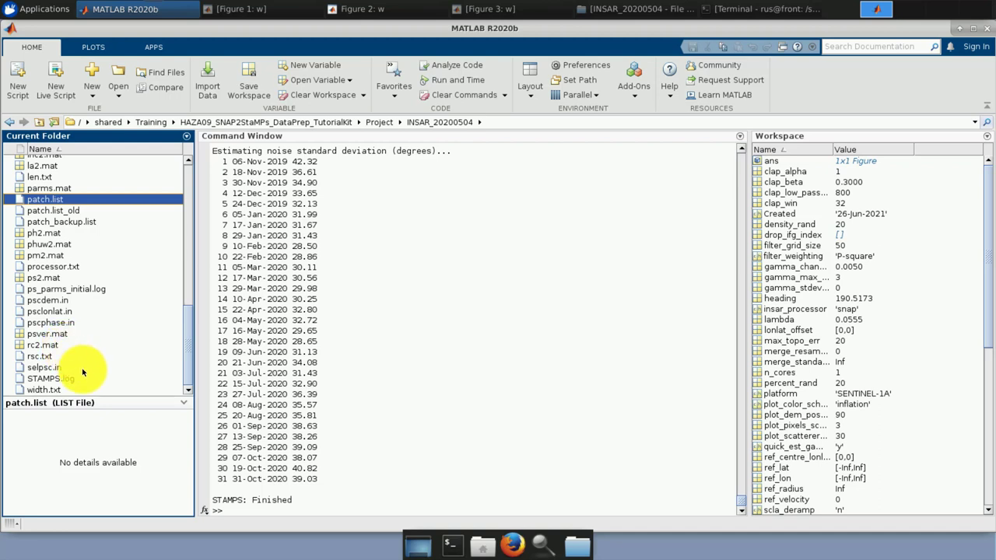
click(230, 509)
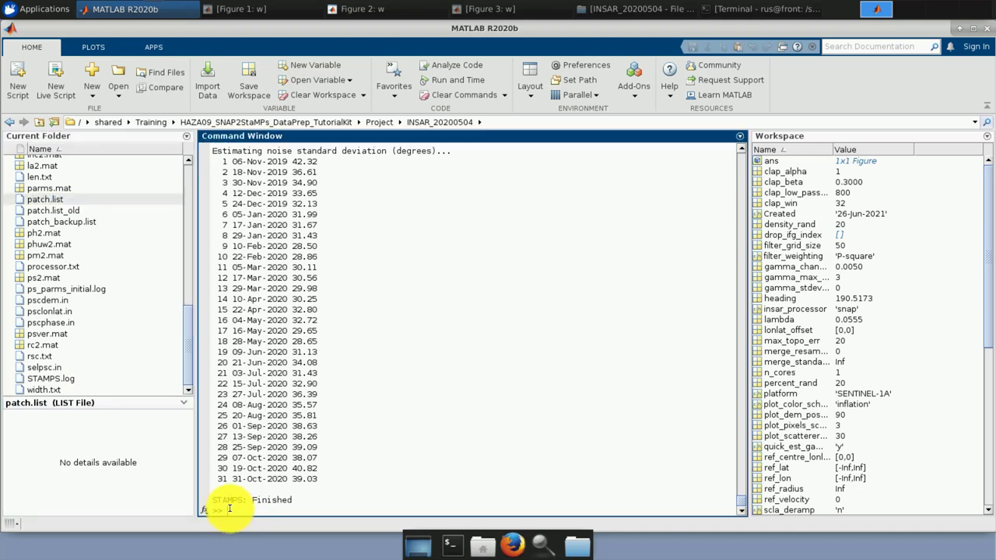
- Plot every date's wrapped phase with ps_plot('w'), view Figure 4 full size, then minimize it
text(ps_plot('w')
key(Return)
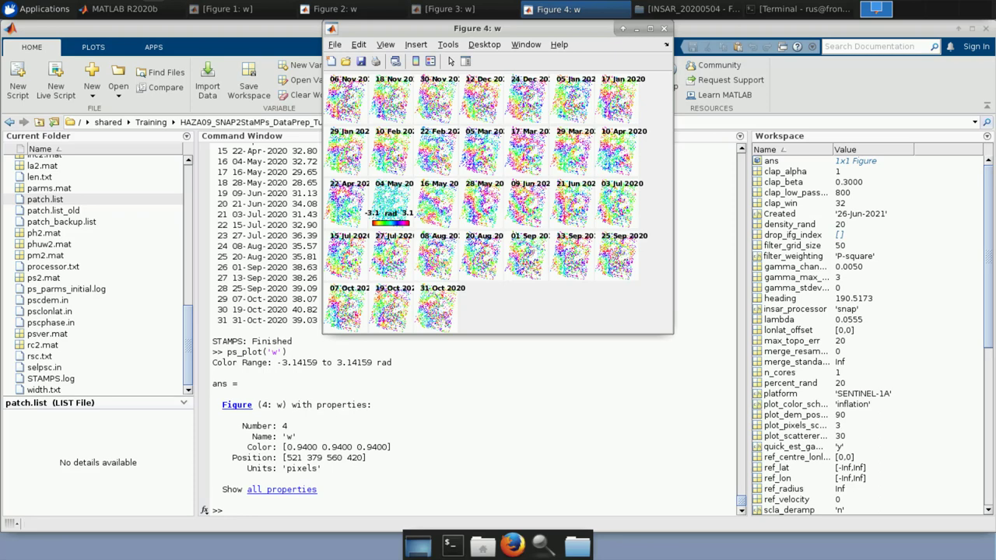
click(652, 29)
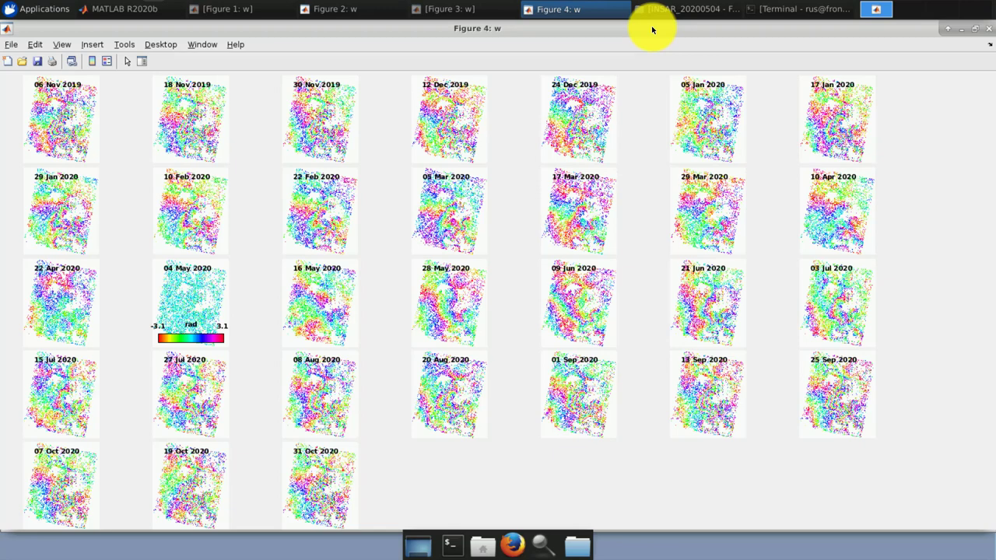
click(964, 31)
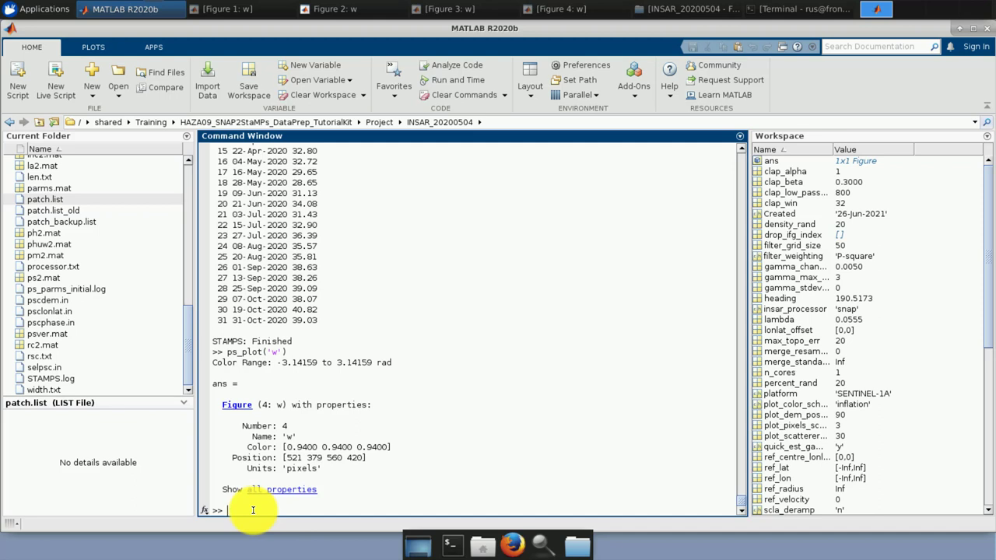
- Run ps_plot('w', 1, 0, 0, 1) to plot only the first interferogram's wrapped phase
text(ps_plot('w),)
text(1)
text(, 0 , 0,1)
key(Return)
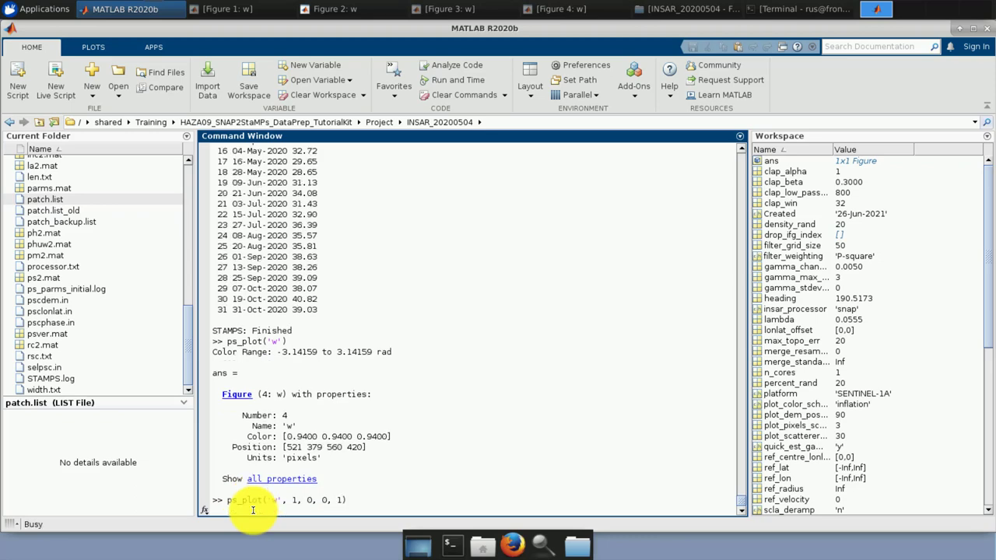
- Maximize Figure 5 and zoom out until the whole 06 Nov 2019 wrapped-phase map shows
double_click(651, 30)
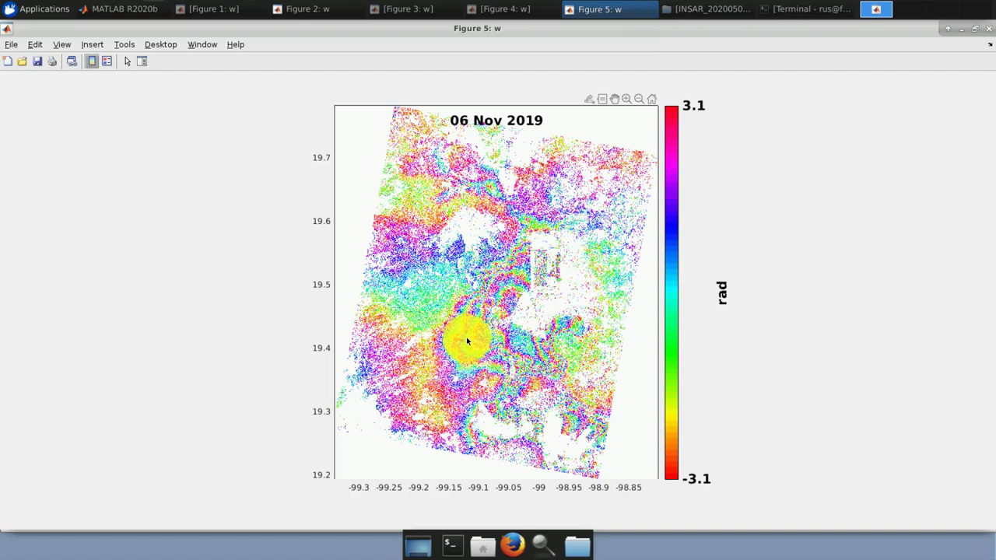
scroll(467, 340, up, 10)
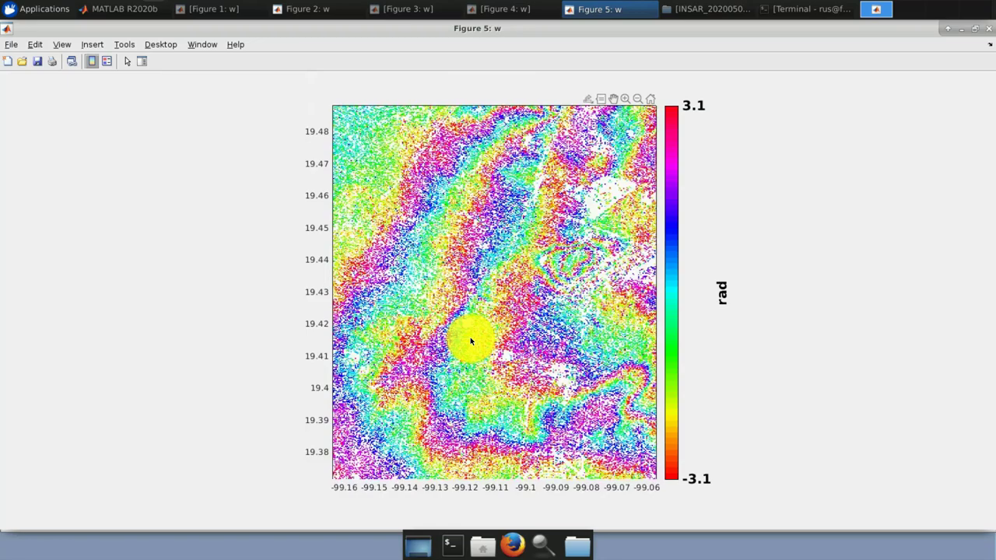
scroll(470, 340, down, 5)
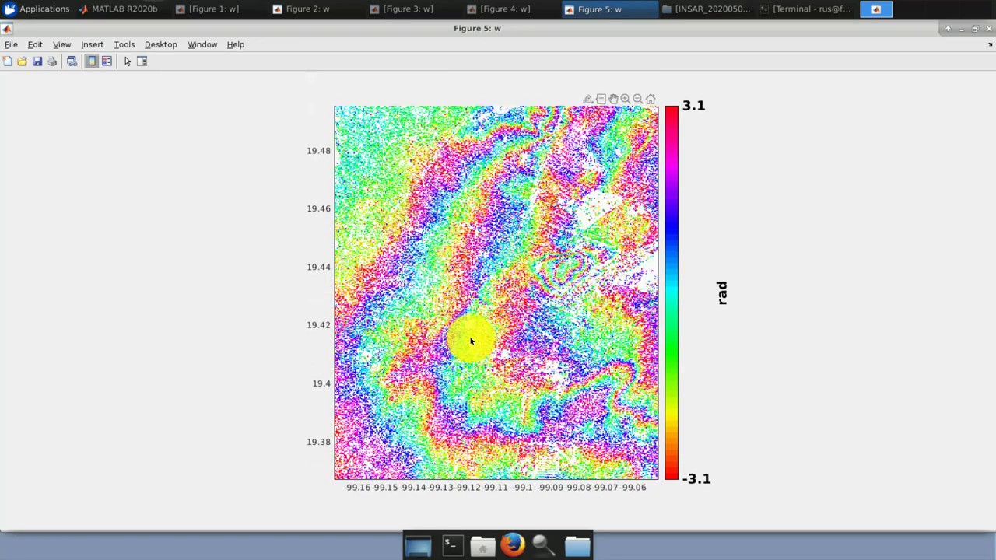
scroll(470, 340, down, 5)
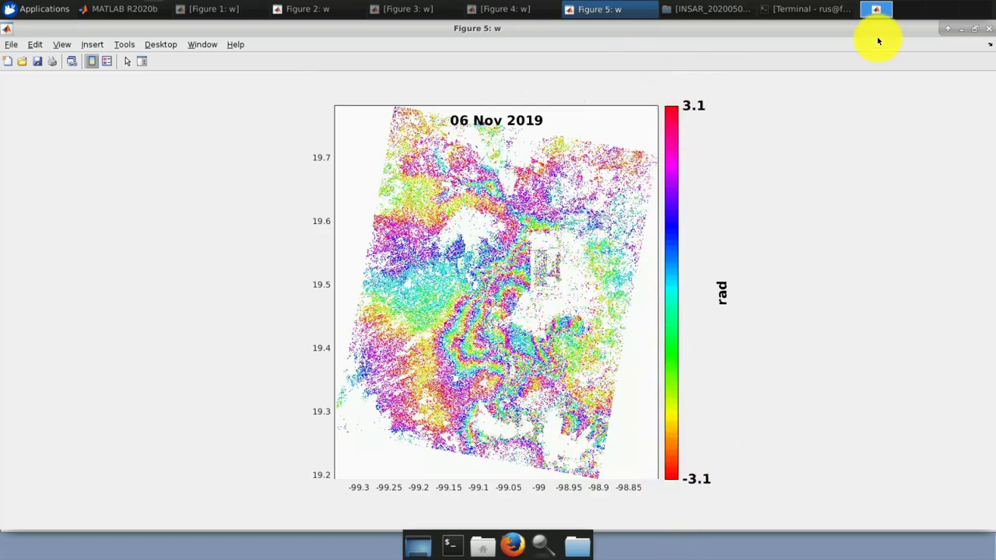
- Minimize Figure 5 to bring back the MATLAB desktop
click(964, 32)
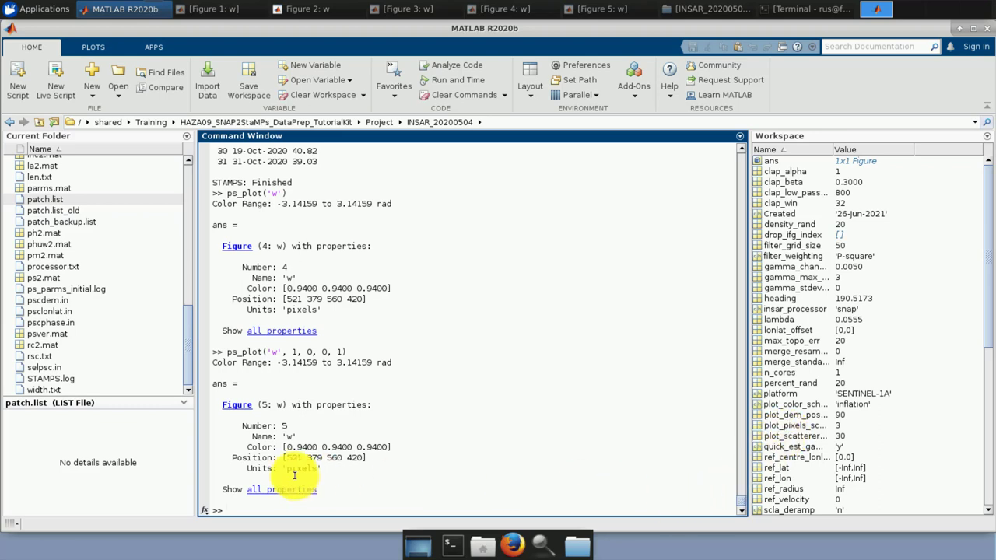
- Rerun StaMPS step 6 with stamps(6,6), unwrapping all 30 interferograms
text(stamps)
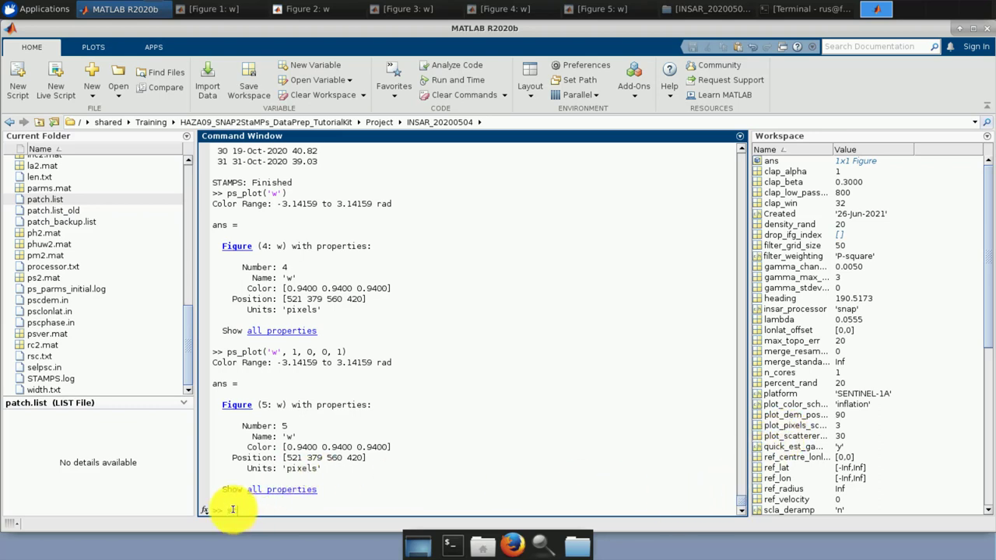
text((6,6)
key(Return)
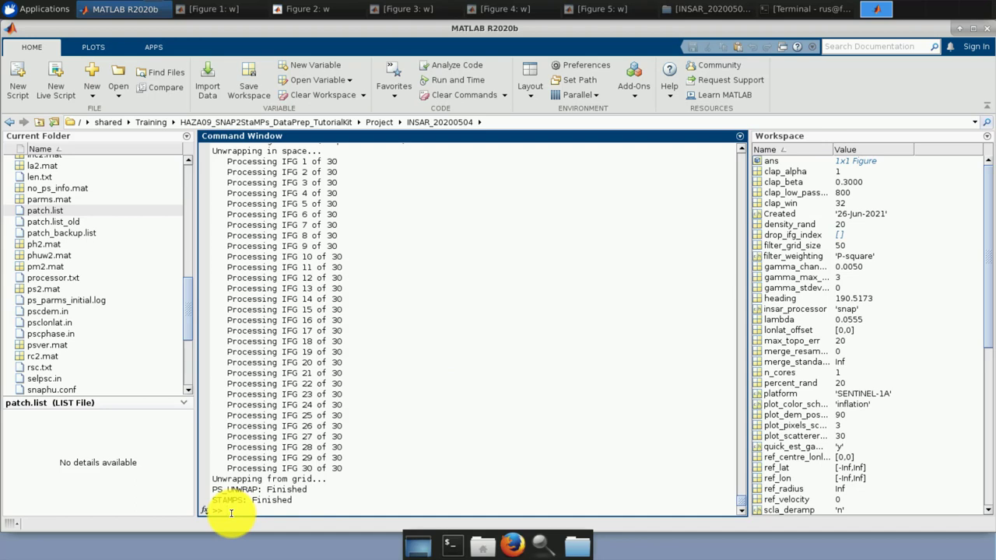
key(Up)
key(Up)
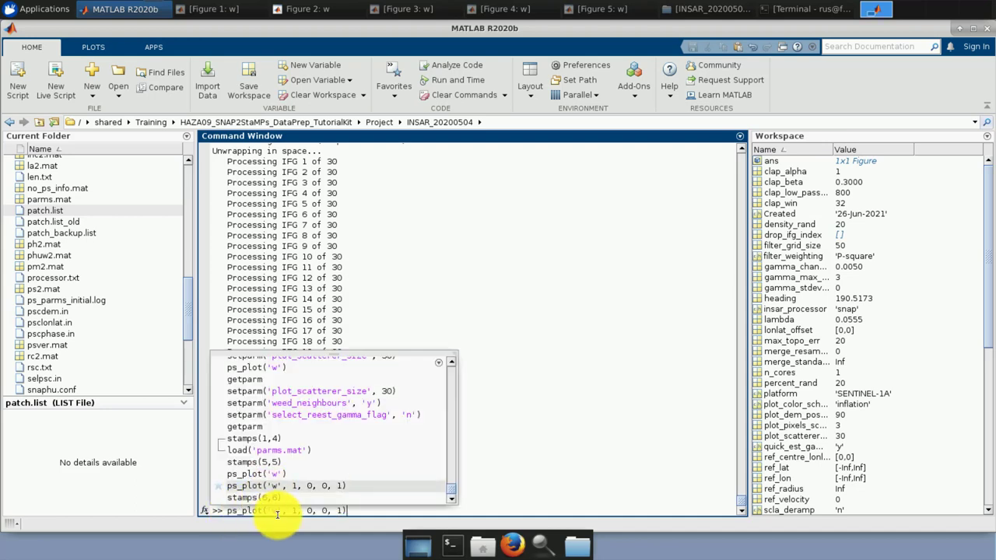
- Change the recalled command to ps_plot('u', 1, 0, 0, 1) and view Figure 6 full screen
click(277, 511)
key(BackSpace)
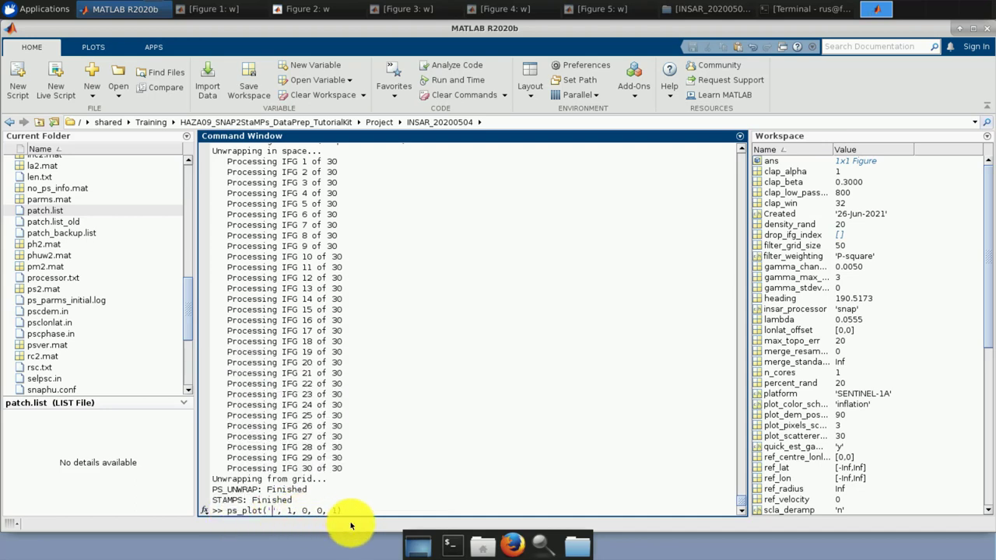
text(u)
key(Return)
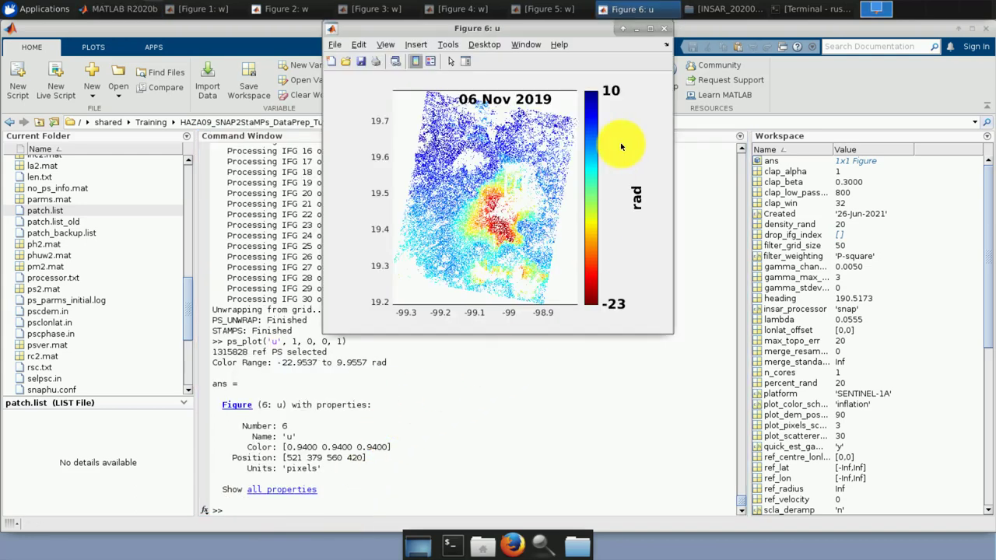
click(651, 28)
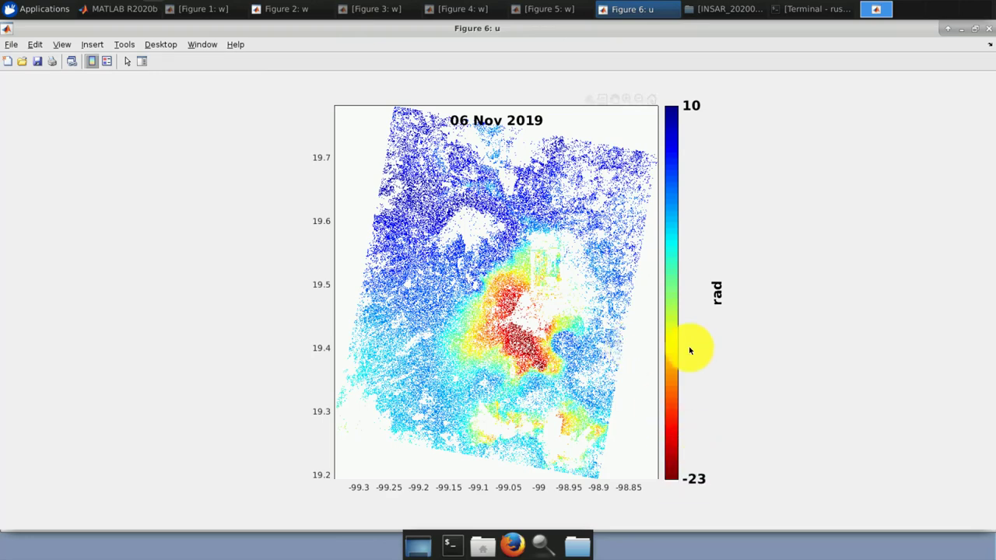
click(545, 11)
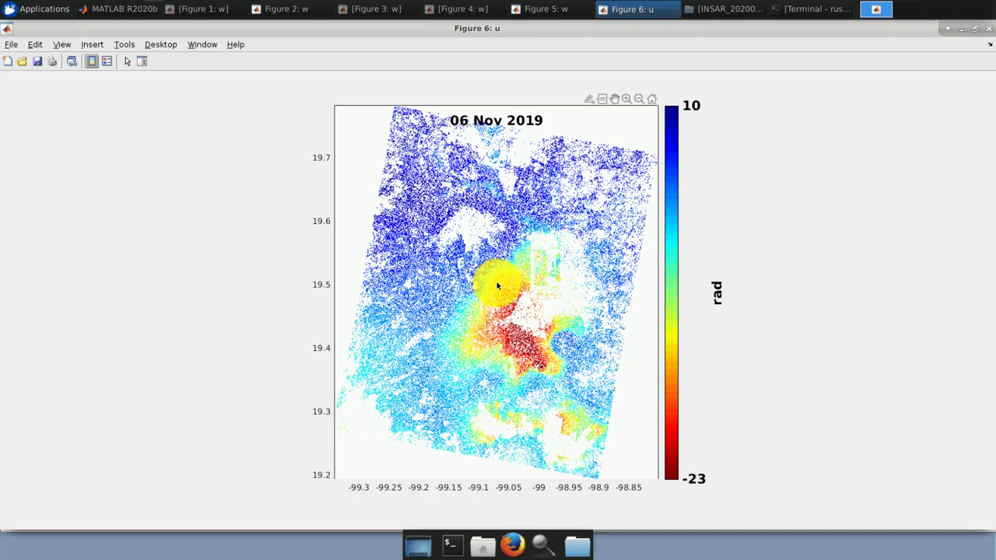
- Minimize Figure 6, then Figure 5, to get back to the Command Window
click(962, 31)
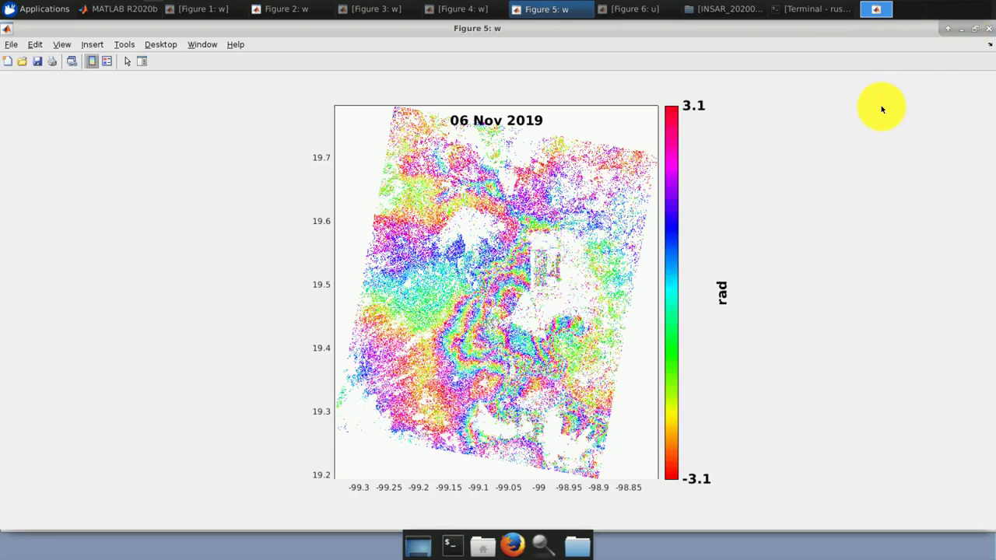
click(962, 31)
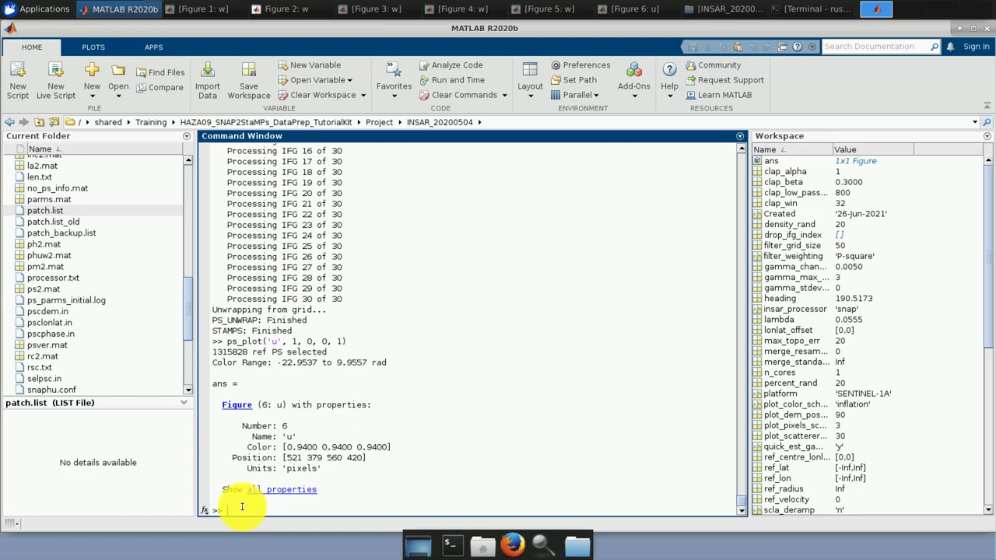
- Run aps_linear to estimate the linear APS and write default parms_aps values
text(aps_linear)
key(Return)
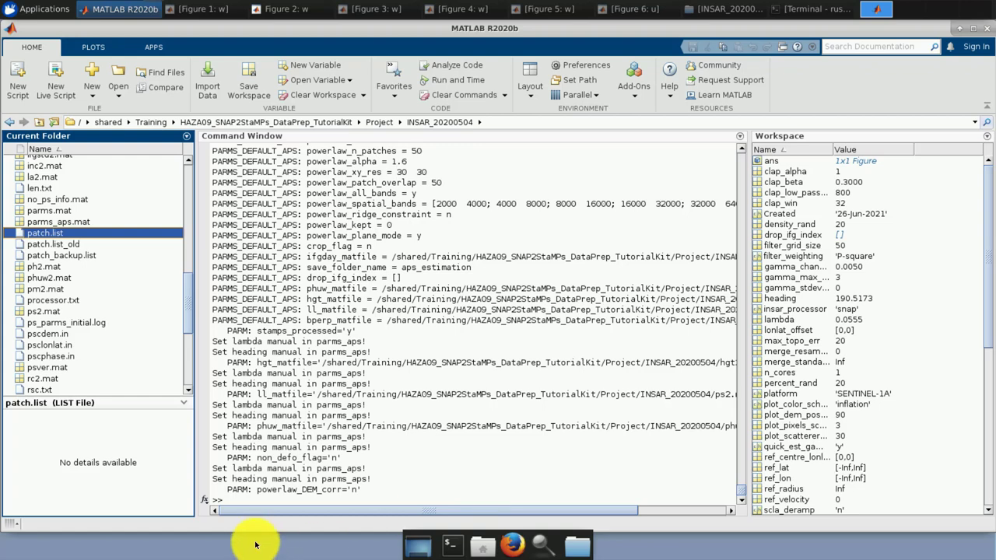
click(233, 502)
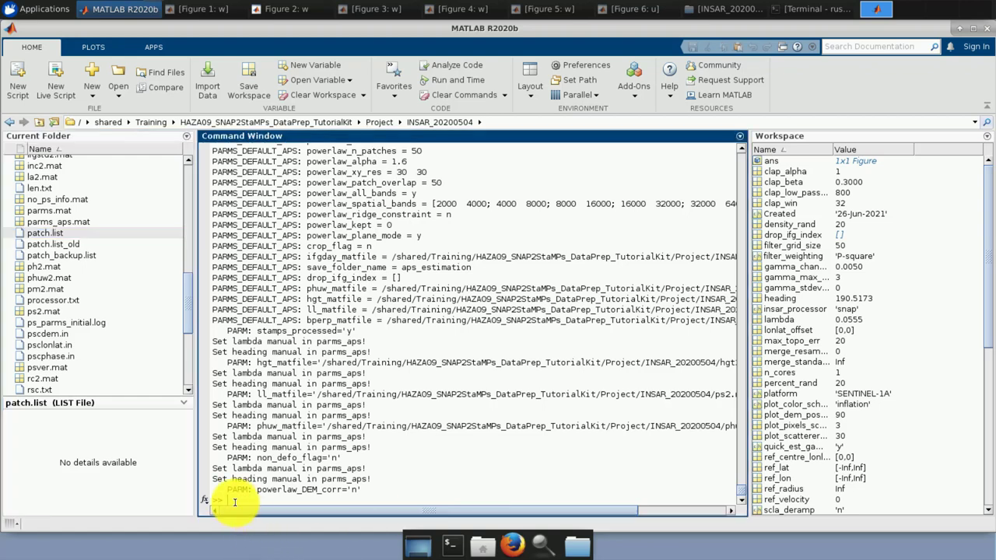
- Plot the deramped linear APS with ps_plot('a', 'a_linear', 1, 0, 0, 1) in Figure 7
text(ps_plot('a', 'a_)
text(linear', 1, 00)
key(BackSpace)
text(, 0, 1)
key(Return)
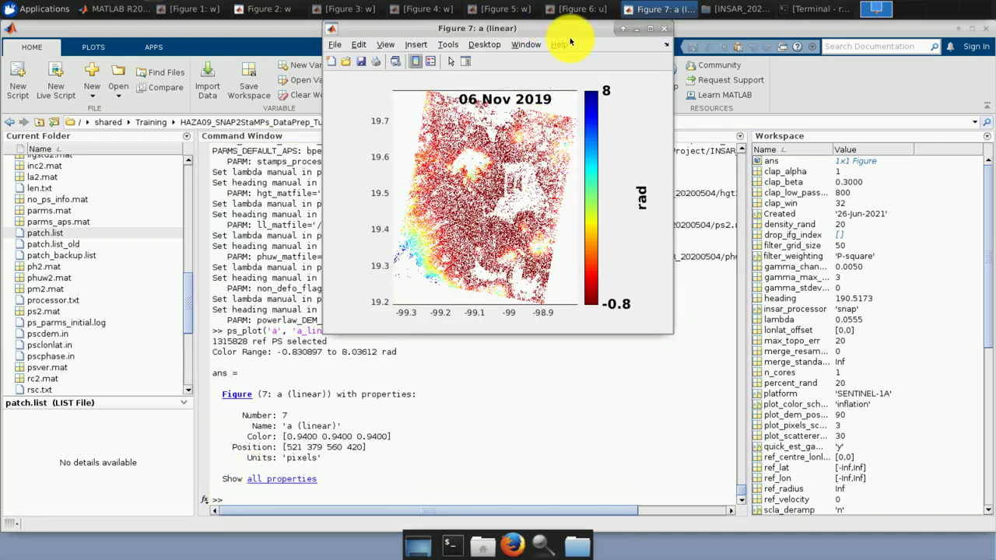
- Drag Figure 7 into view and maximize the 06 Nov 2019 a_linear map
drag(570, 30, 551, 158)
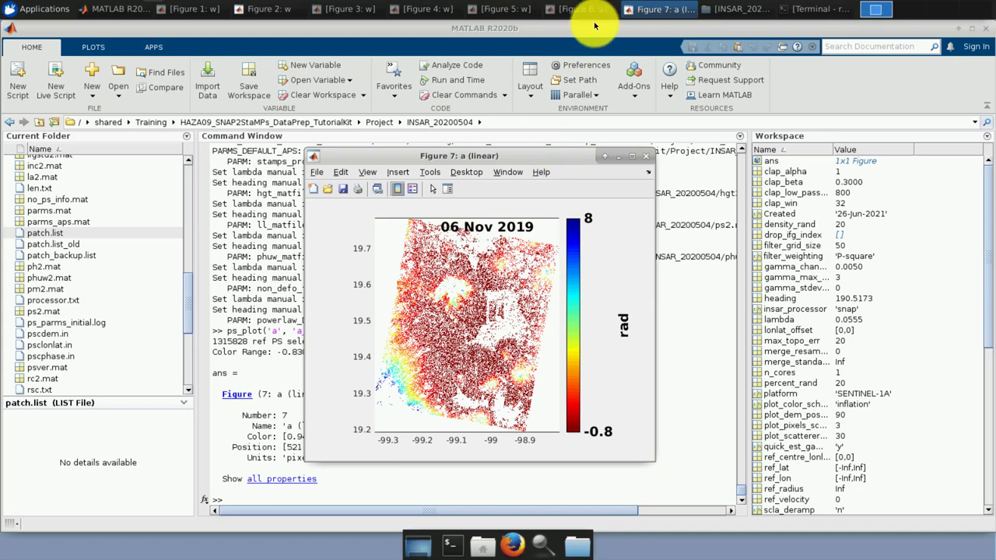
click(634, 155)
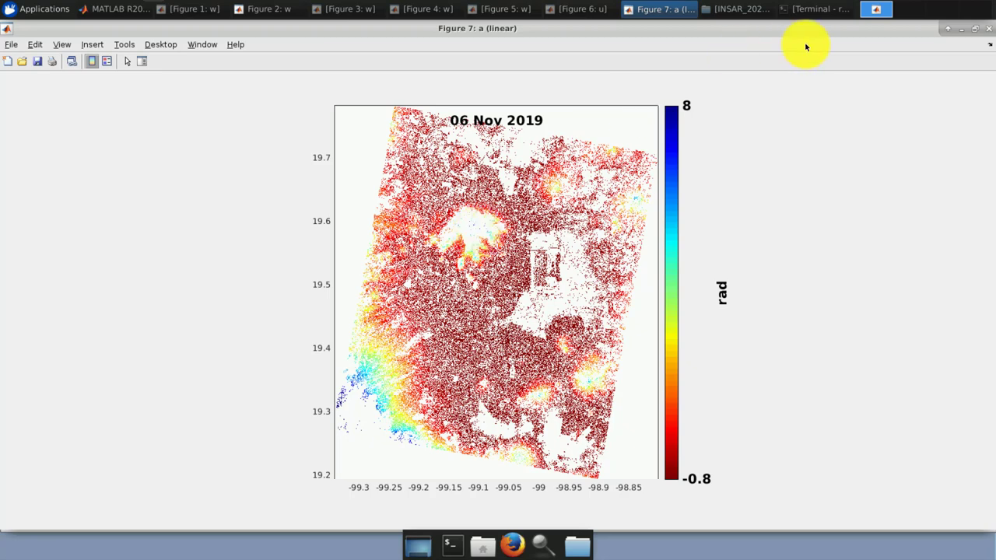
- Minimize the Figure 7 'a (linear)' map window to bring the Command Window back
click(963, 29)
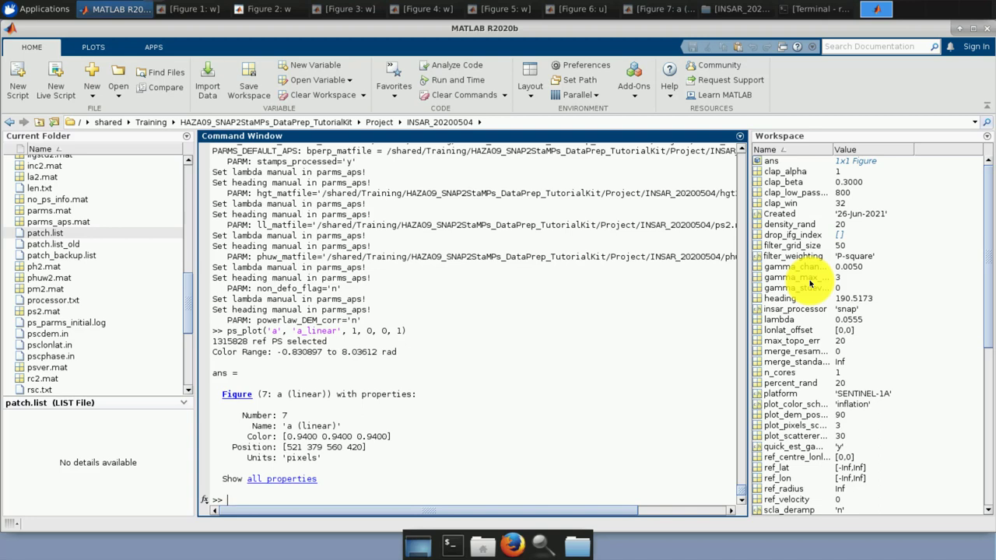
- Run setparm('scla_deramp', 'y'), fixing the mistyped quote, to switch on SCLA deramping
text(setparm('scla_deramp)
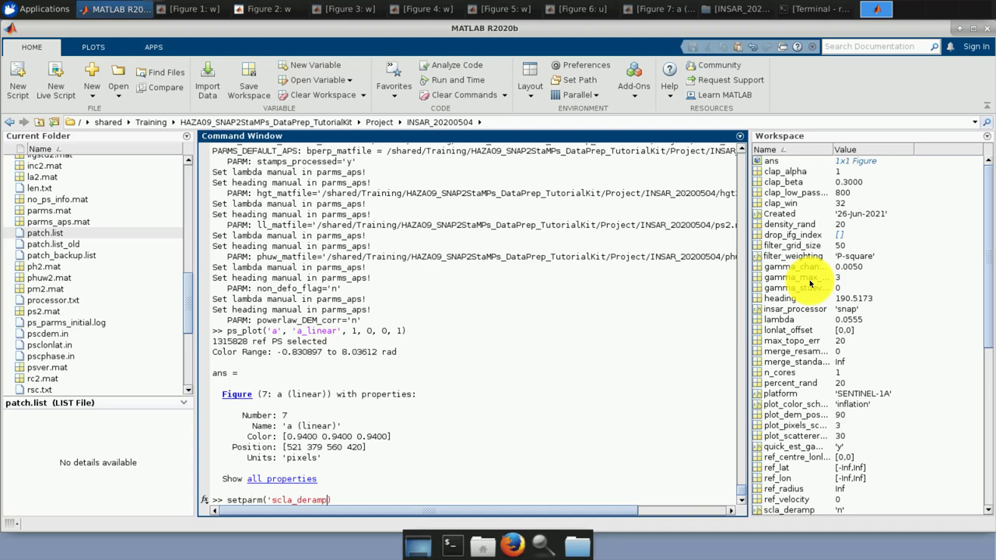
text(', ')
key(BackSpace)
key(BackSpace)
text('y')
key(Return)
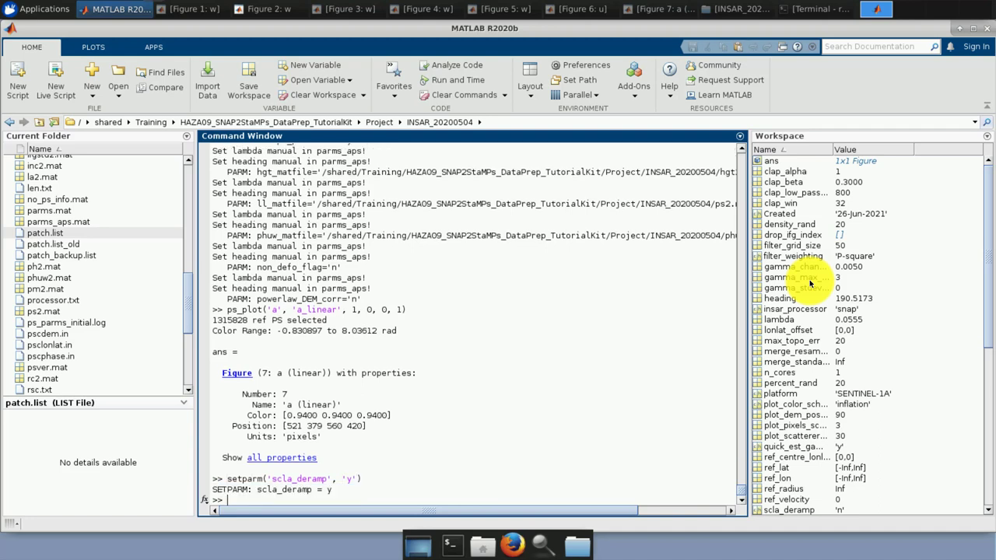
- Rerun StaMPS step 7 with stamps(7,7) until PS_SMOOTH_SCLA reports STAMPS: Finished
text(stamps(7,7)
key(Return)
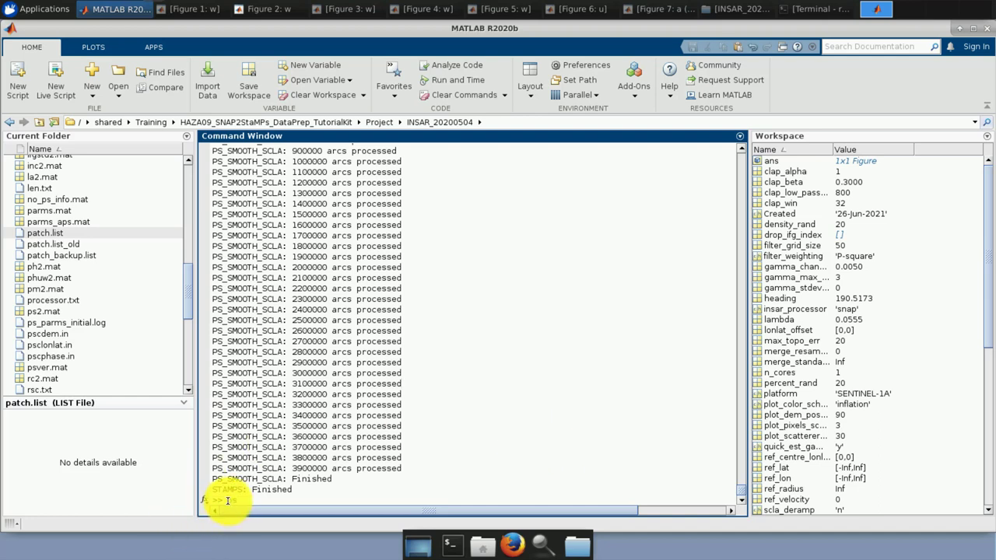
- Run ps_plot('d') to show the DEM-error map as Figure 8, -0.0256 to 0.0244 rad/m
text(plo)
text(t)
text(())
text(')
text(d')
key(Return)
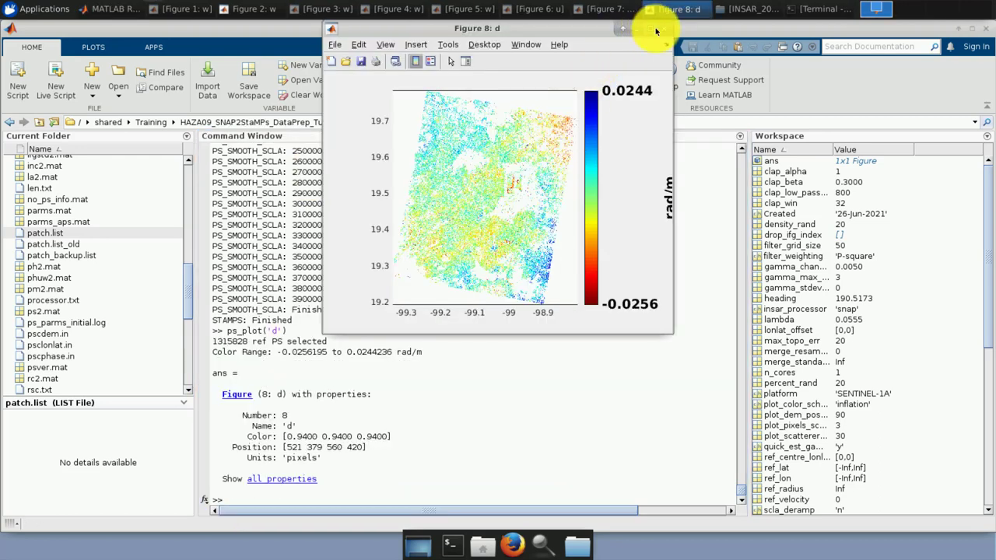
- View the Figure 8 'd' map full-screen, minimize it, and recall ps_plot('d') at the prompt
click(653, 28)
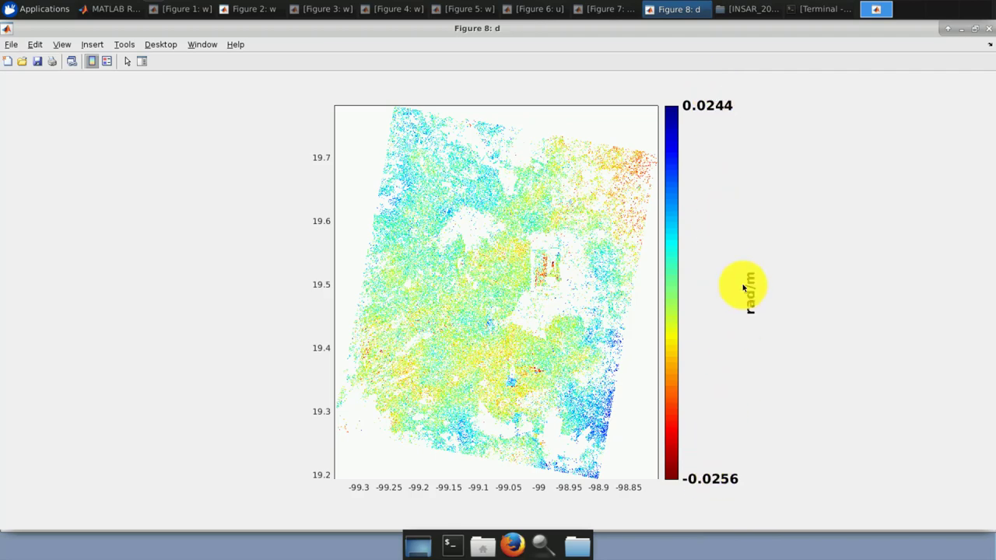
click(960, 29)
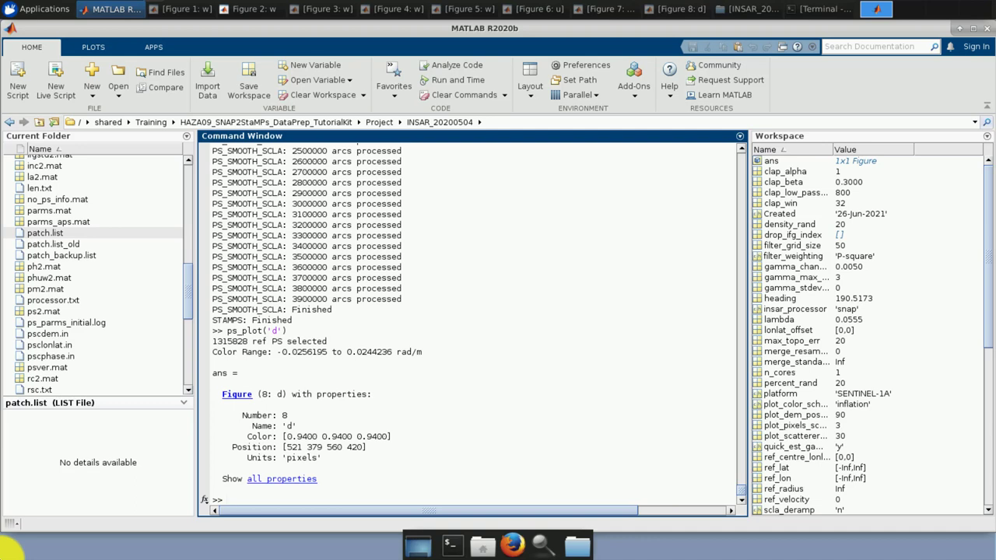
key(Up)
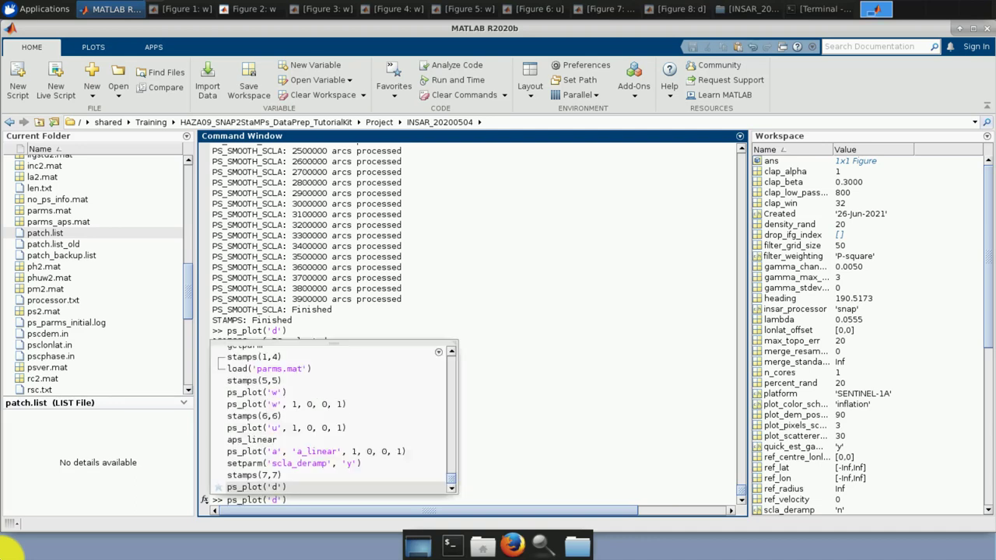
- Edit the recalled command to ps_plot('m'), run it as Figure 9, then minimize that figure
key(Left)
key(Left)
key(BackSpace)
text(m)
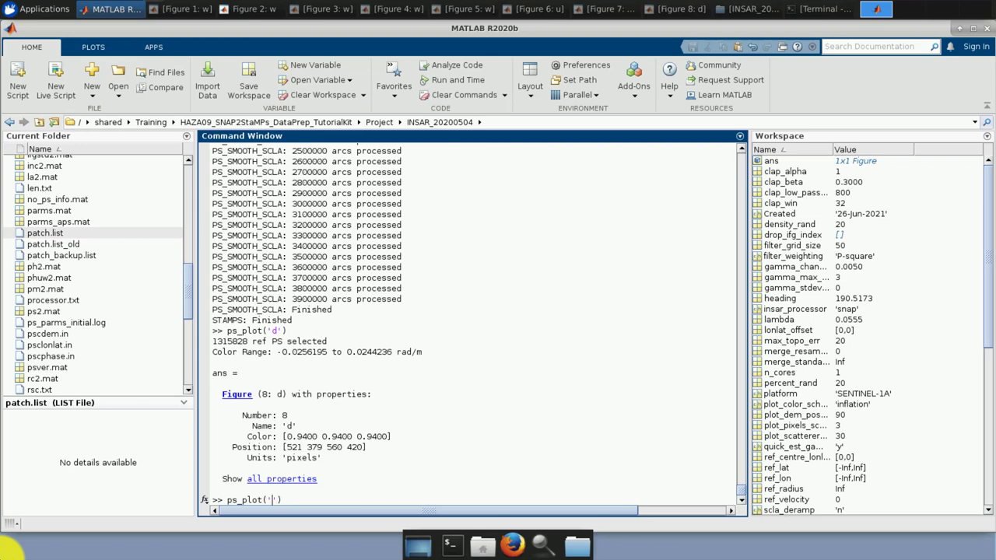
key(Return)
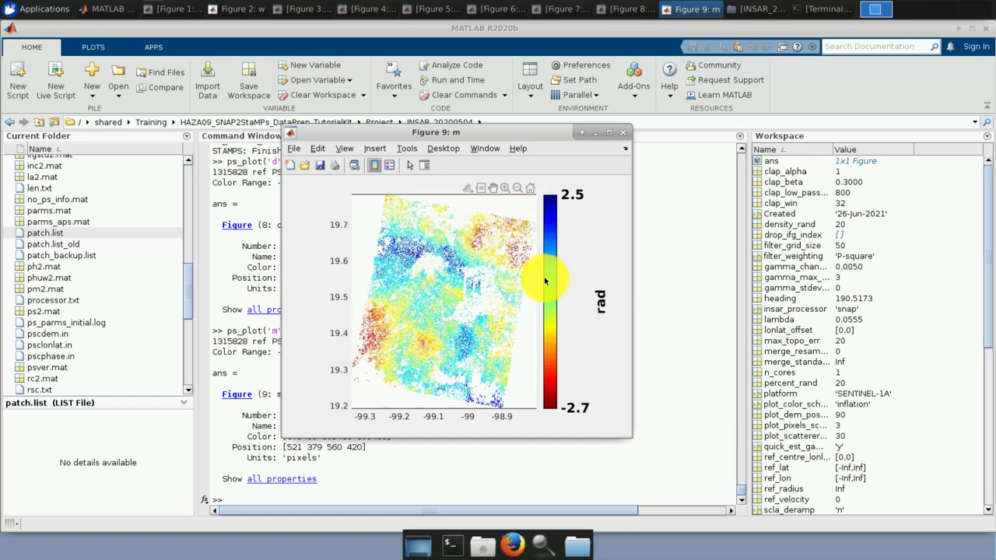
click(597, 134)
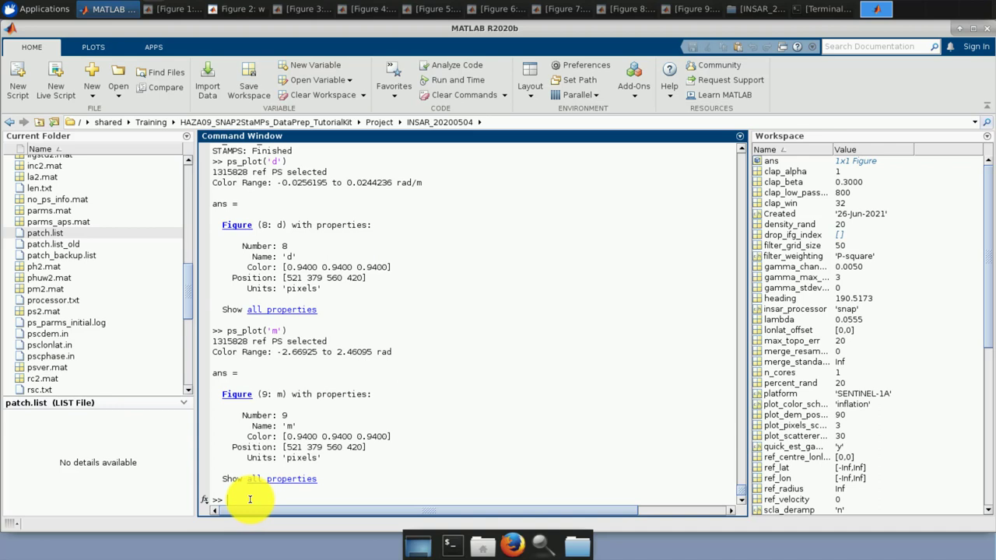
- Run ps_plot('o') to create Figure 10 (-6.96 to 7.25 rad), view it maximized, then minimize it
key(Up)
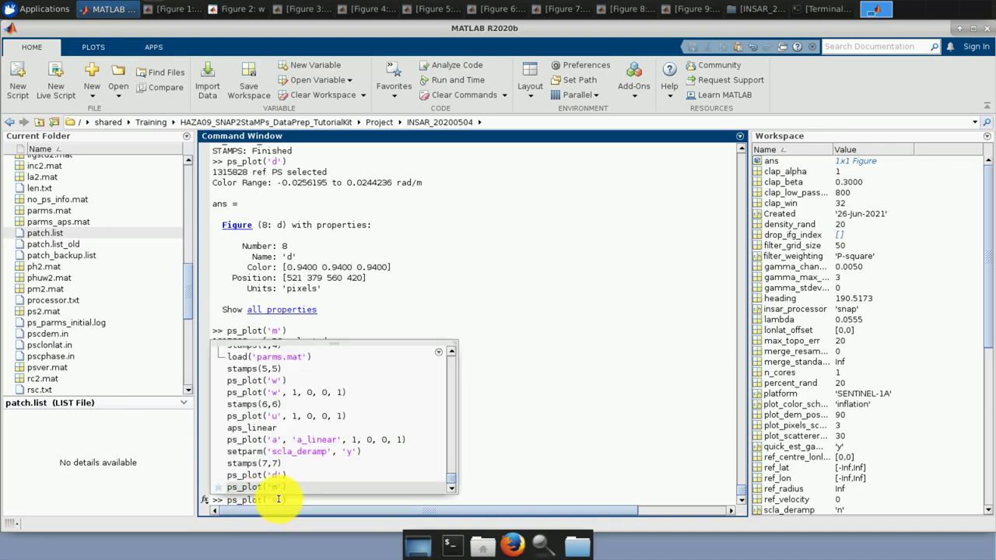
key(Return)
key(Up)
text(o)
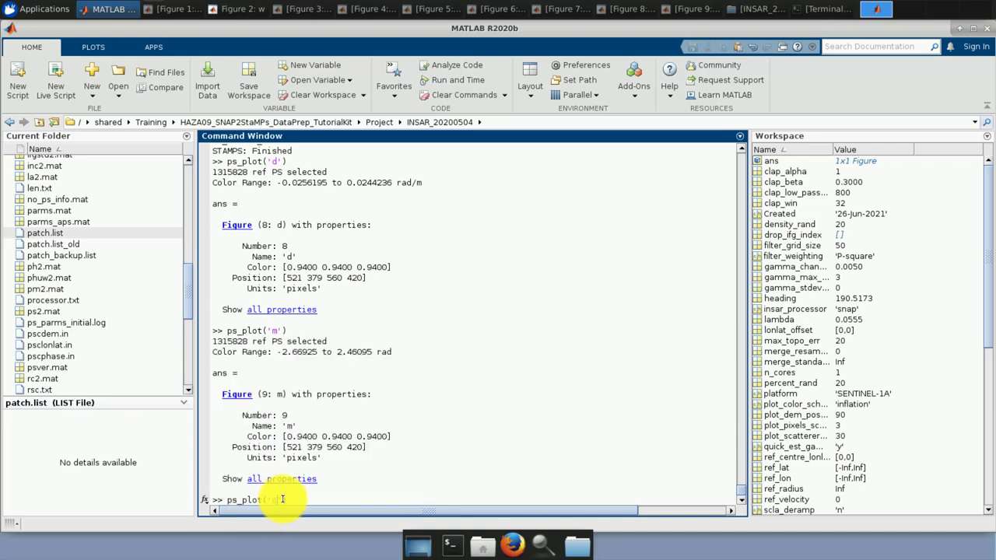
key(Return)
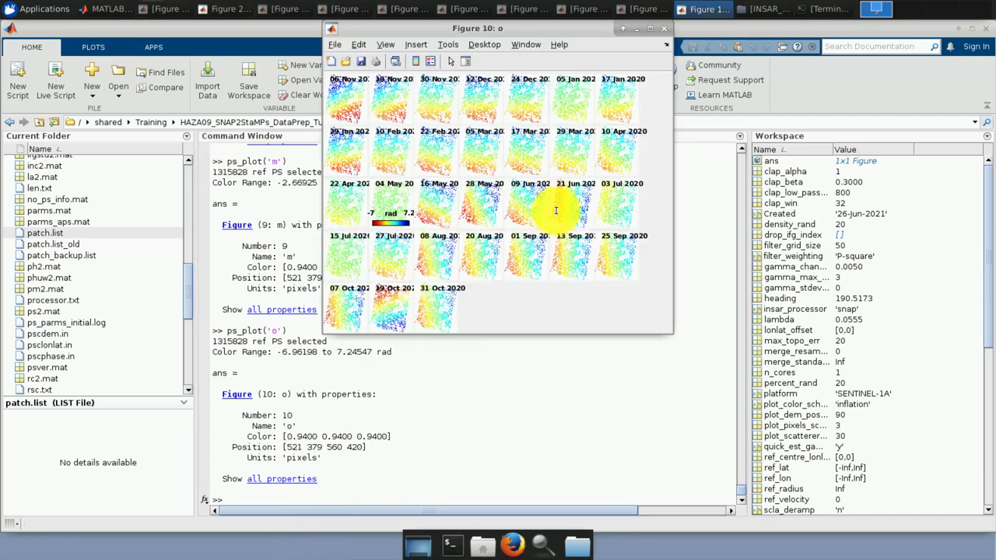
click(650, 28)
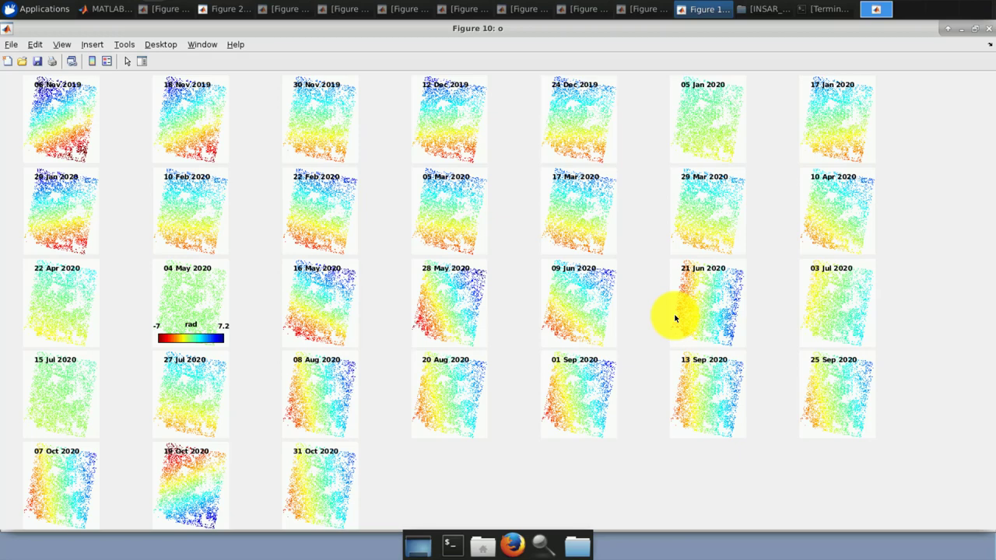
click(962, 29)
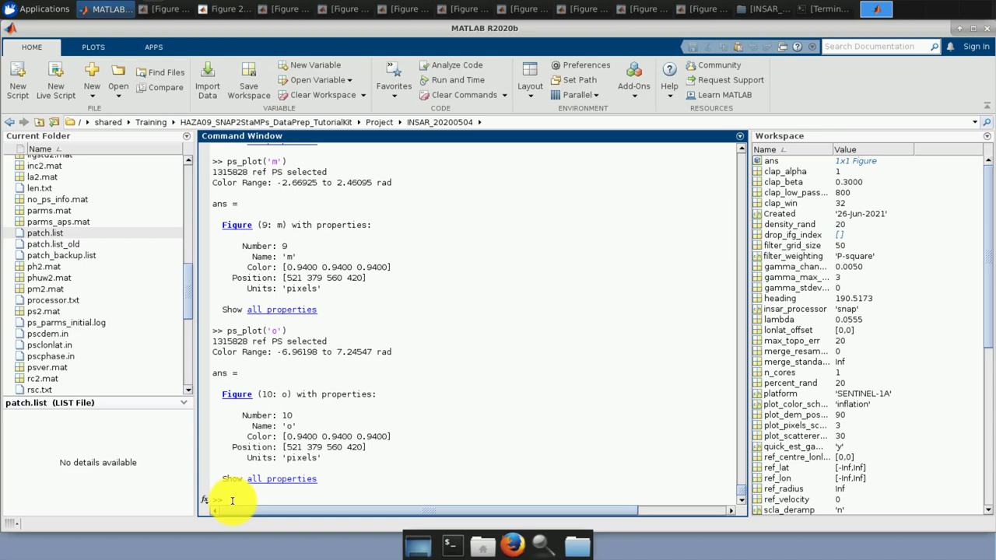
- Run ps_info and scroll through its table of 31 dates, baselines and 1315828 stable-phase pixels
text(ps_info)
key(Return)
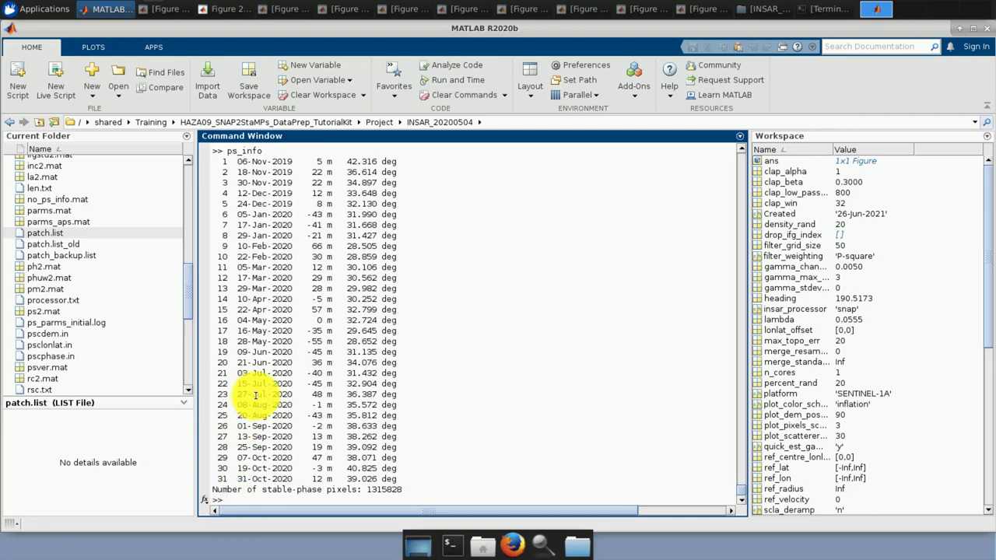
scroll(327, 365, up, 4)
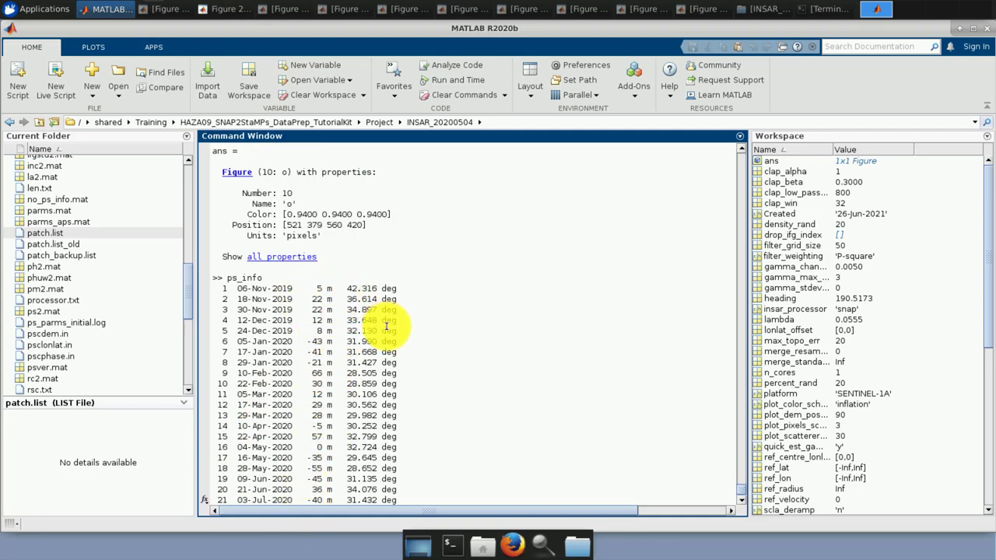
scroll(380, 319, down, 4)
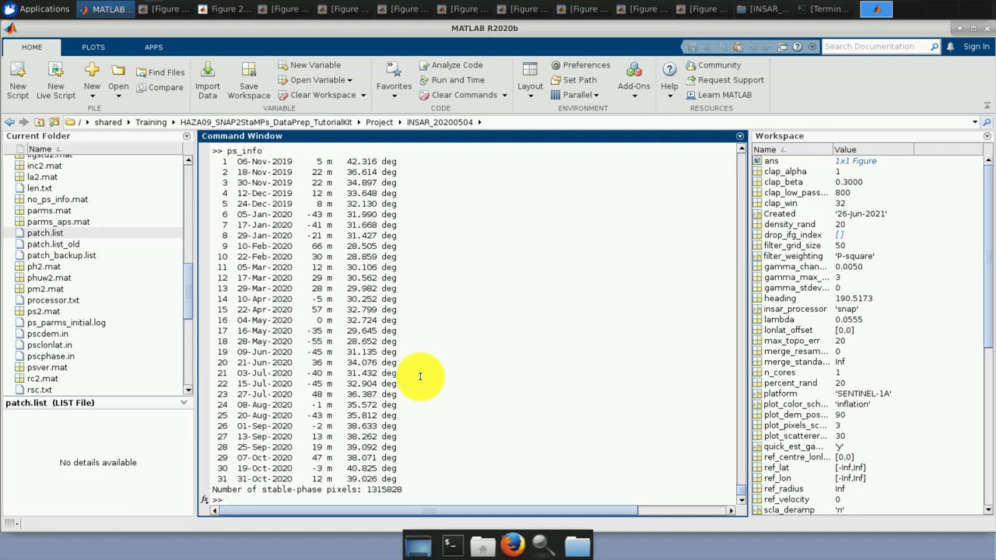
- Recall ps_plot('u', 1, 0, 0, 1) from history and run it as ps_plot('u-dmo', 1, 0, 0, 1)
key(Up)
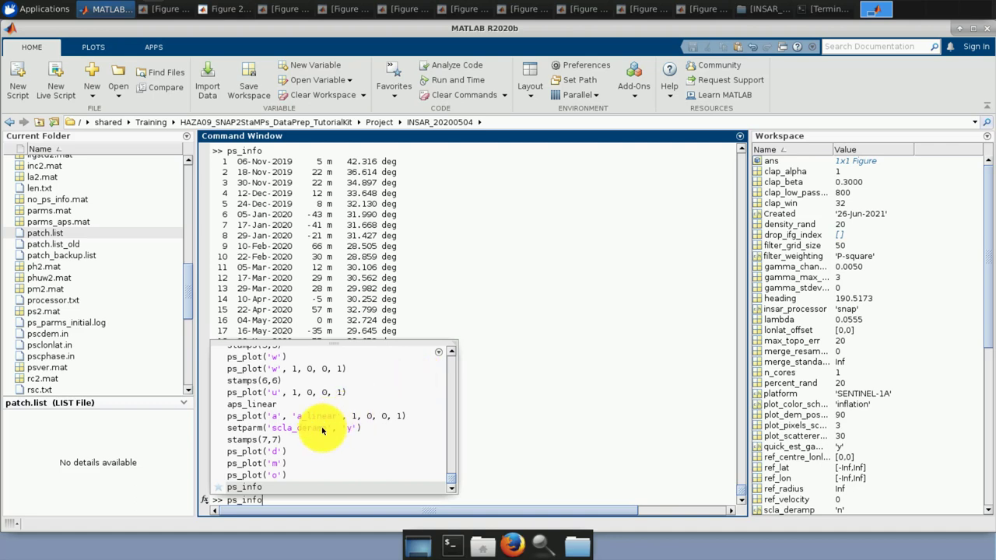
click(276, 392)
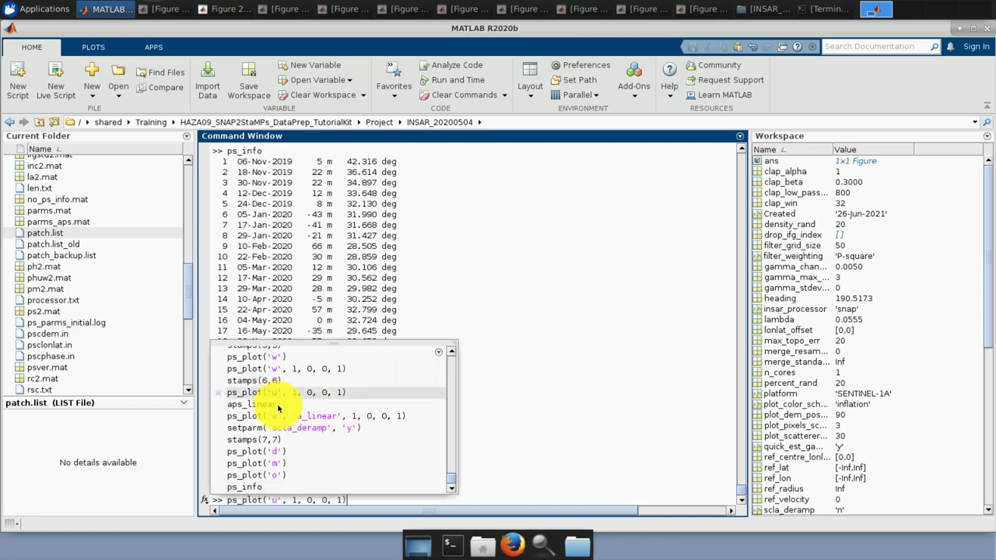
click(276, 500)
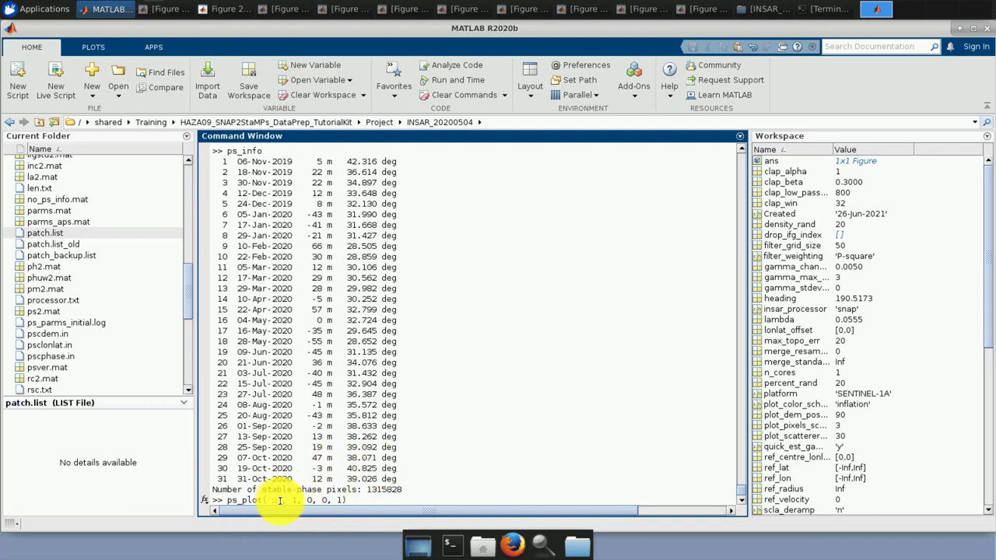
text(d)
text(dmos)
key(BackSpace)
key(BackSpace)
text(o)
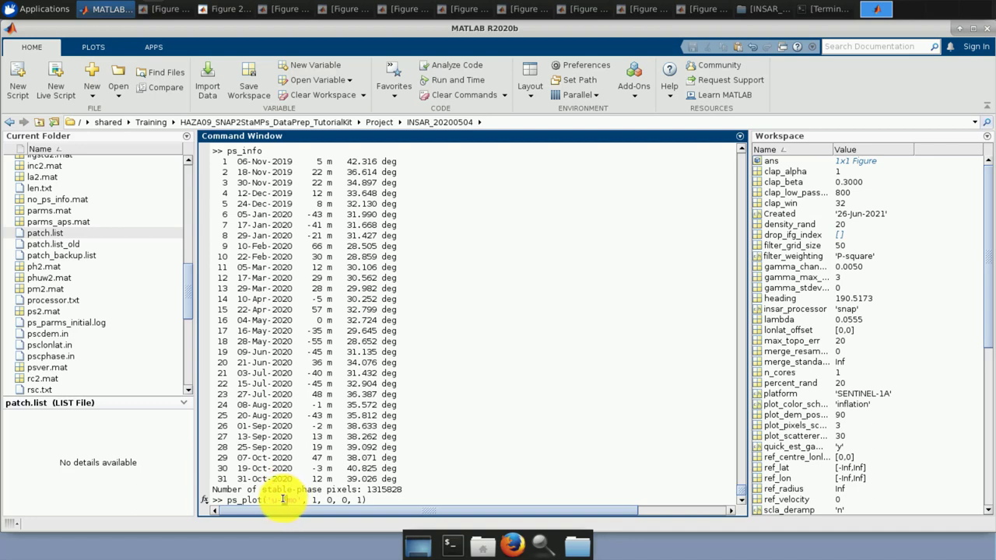
drag(282, 500, 295, 500)
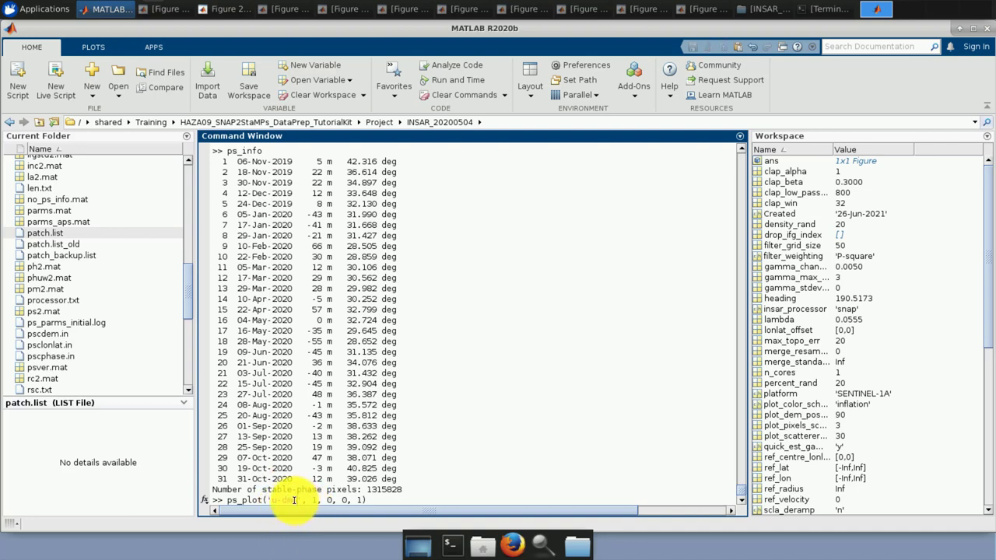
click(377, 498)
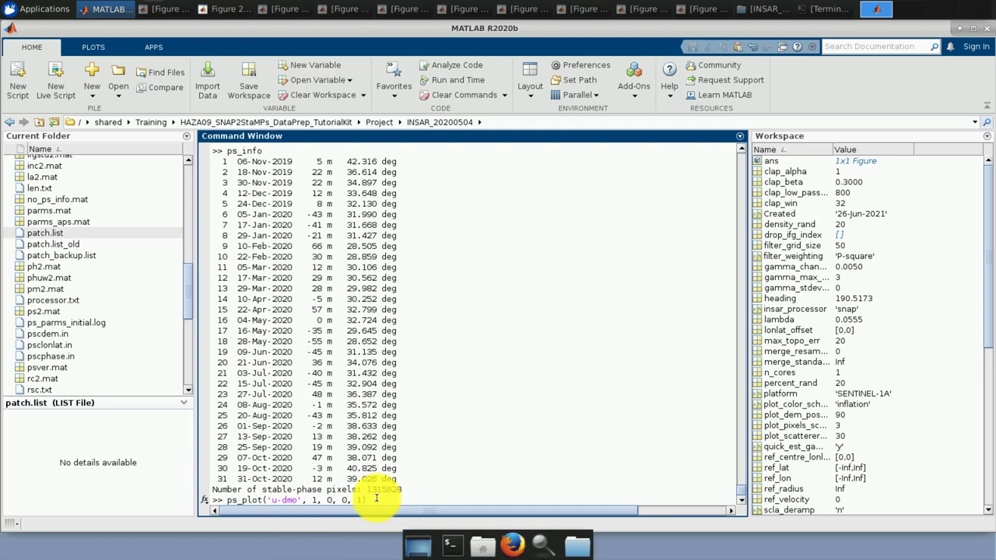
key(Return)
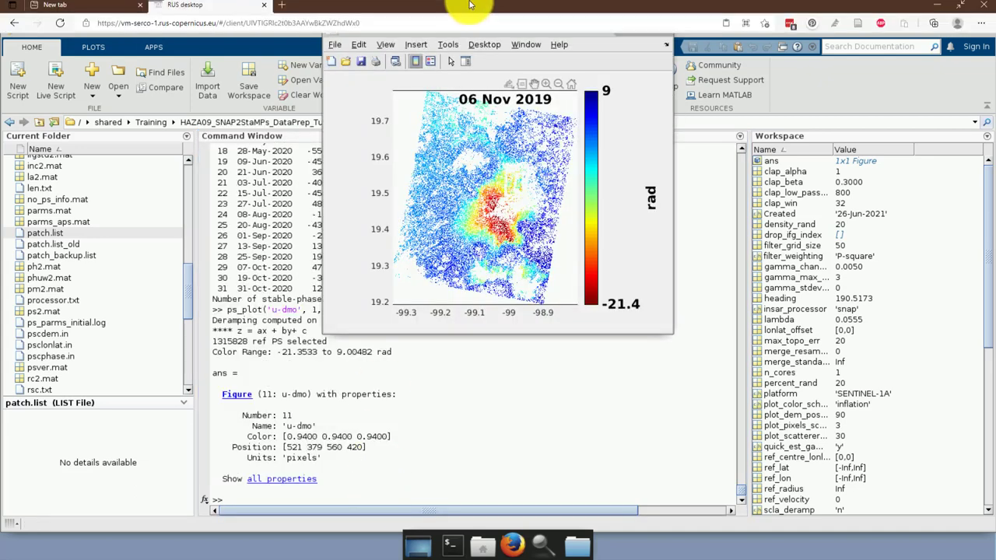
- Place the Figure 6 'u' plot beside the Figure 11 'u-dmo' plot to compare, then minimize both
click(520, 45)
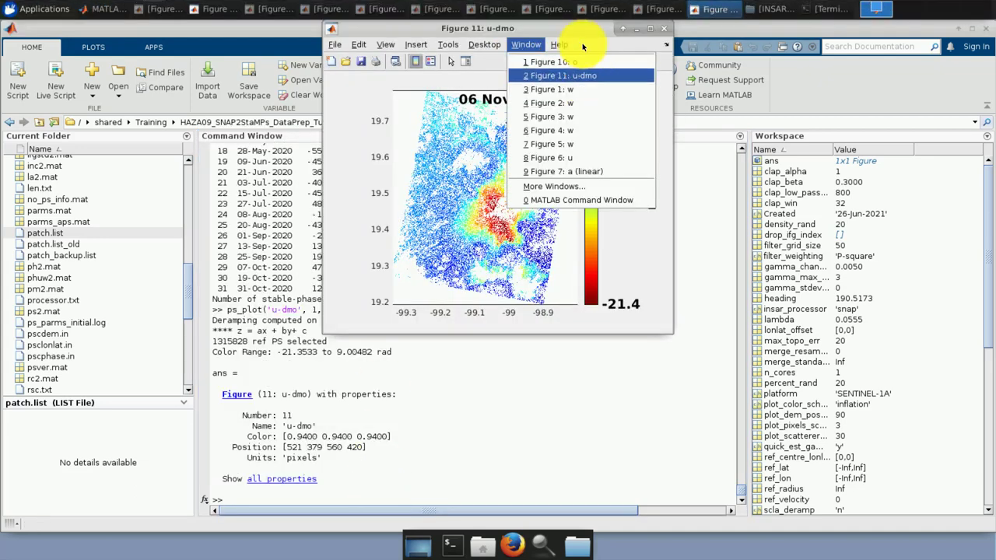
click(574, 25)
drag(572, 32, 815, 128)
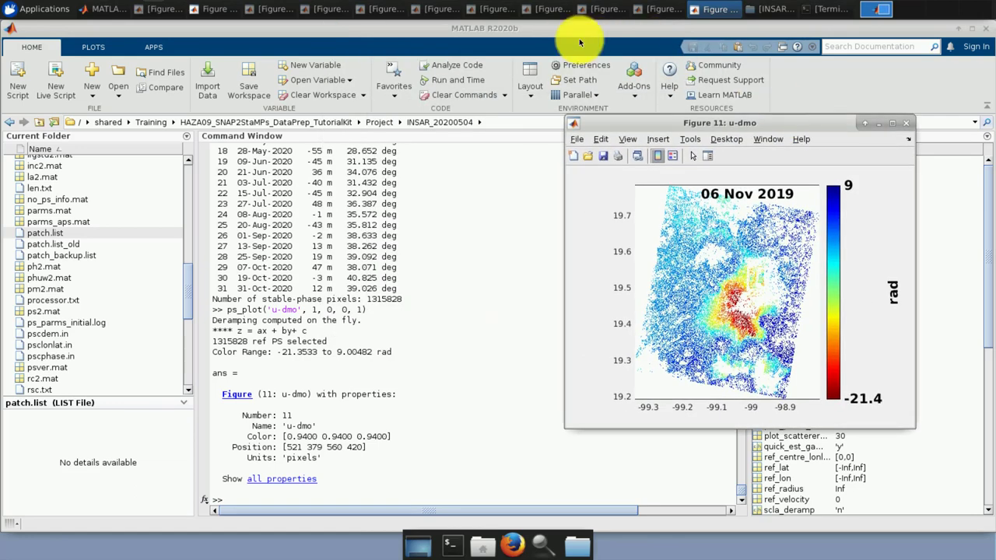
click(502, 10)
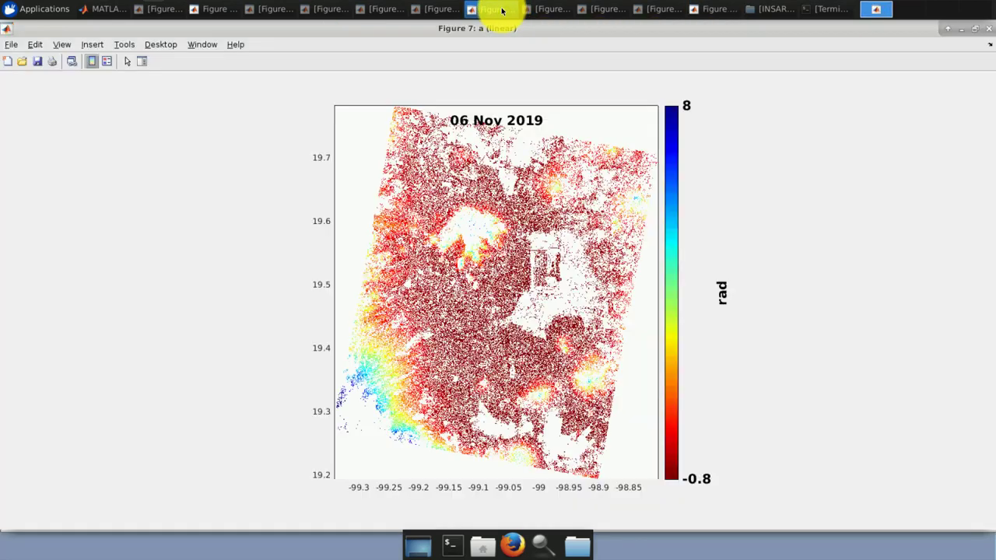
click(425, 10)
click(973, 28)
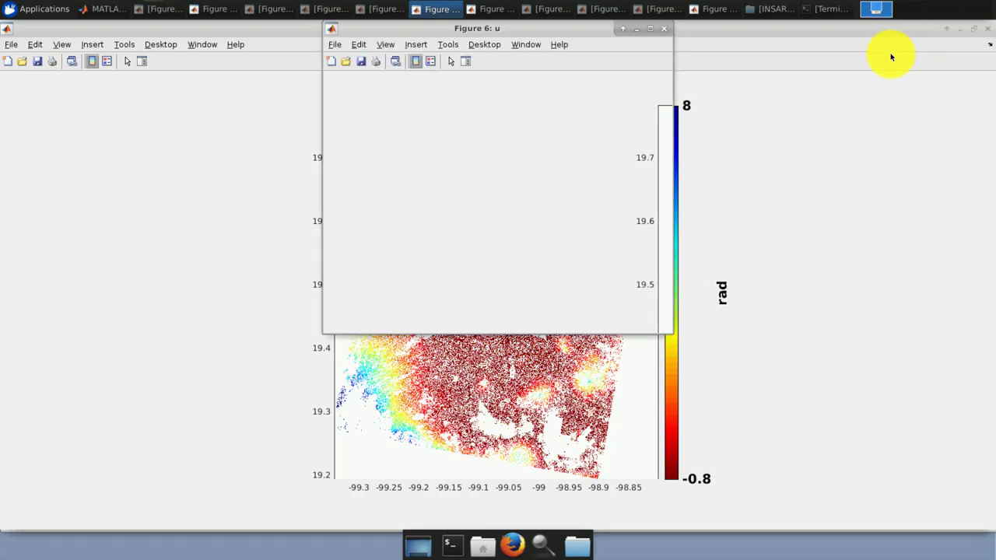
click(961, 29)
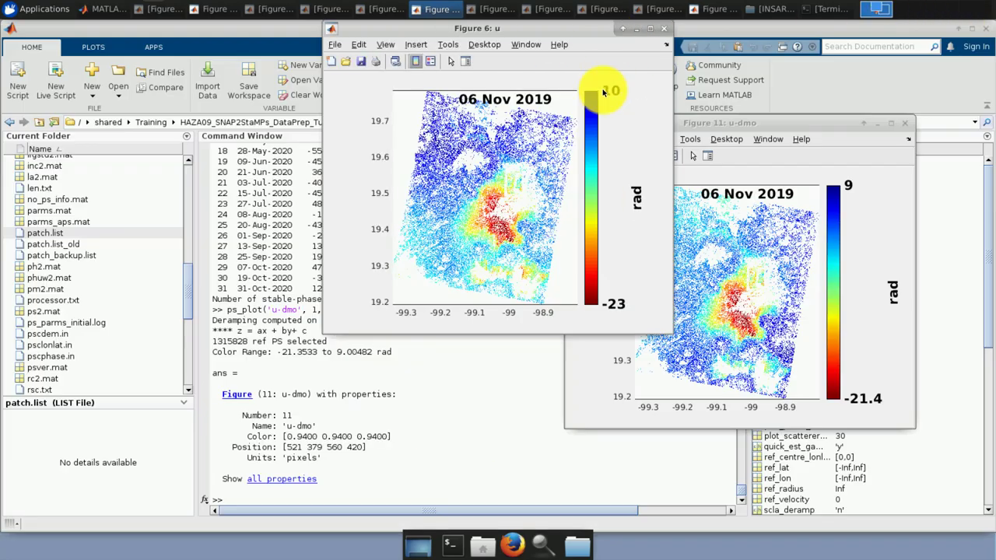
drag(576, 37, 465, 131)
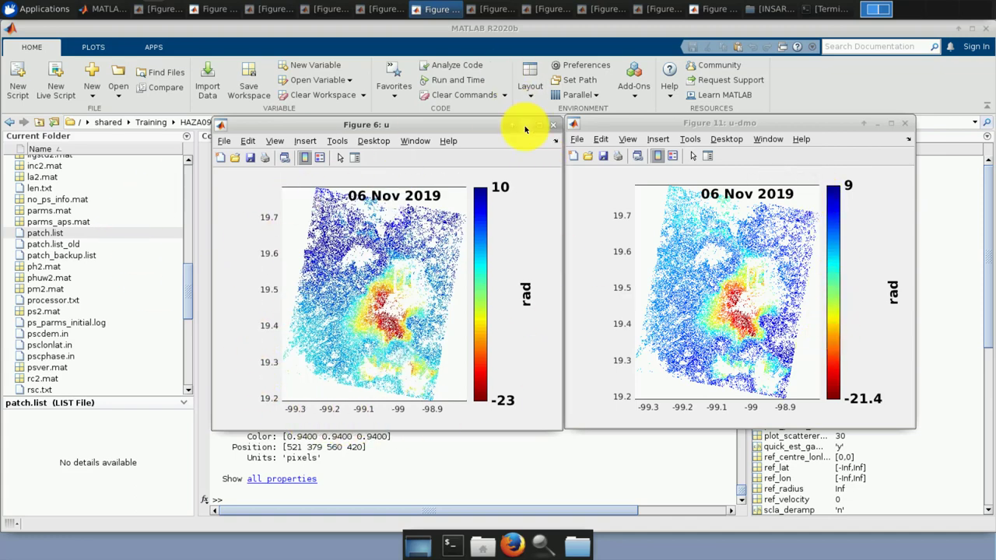
click(554, 125)
click(904, 123)
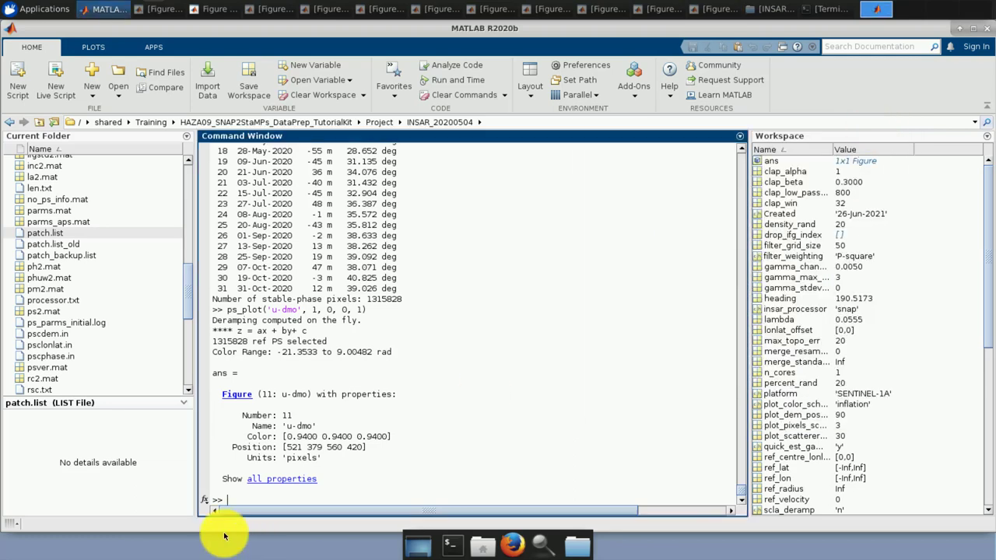
- Run ps_plot('w-dmo',1,0,0,1) and ps_plot('w',1,0,0,1), then stage stamps(6,7) at the prompt
click(227, 499)
text(ps_plot('w-dmo', 1, 0, 0, 1) ps_plot('w', 1, 0, 0, 1))
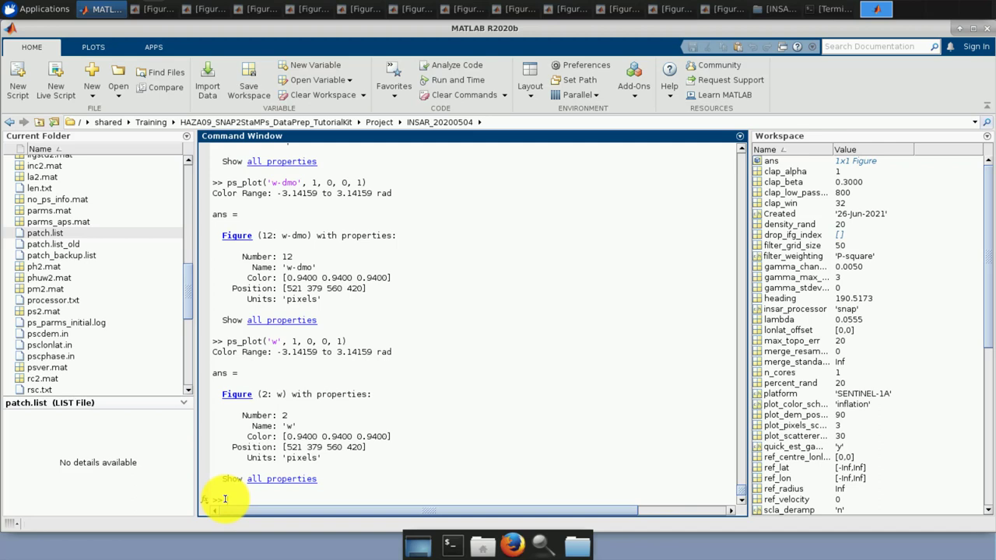
text(stamps)
text(())
text(6)
text(,7)
- Run stamps(6,7) until it reports 'STAMPS: Finished', then recall earlier commands from history
key(Return)
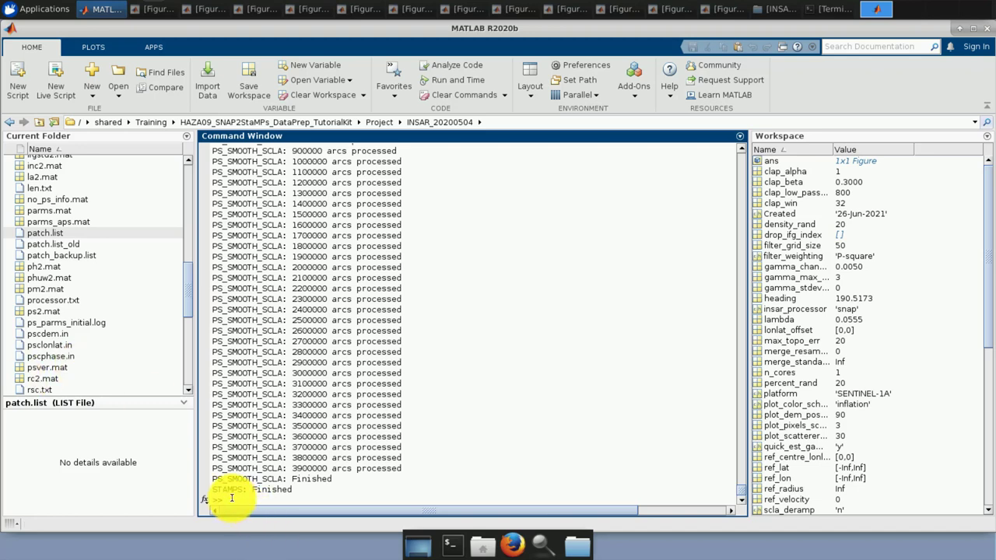
key(Up)
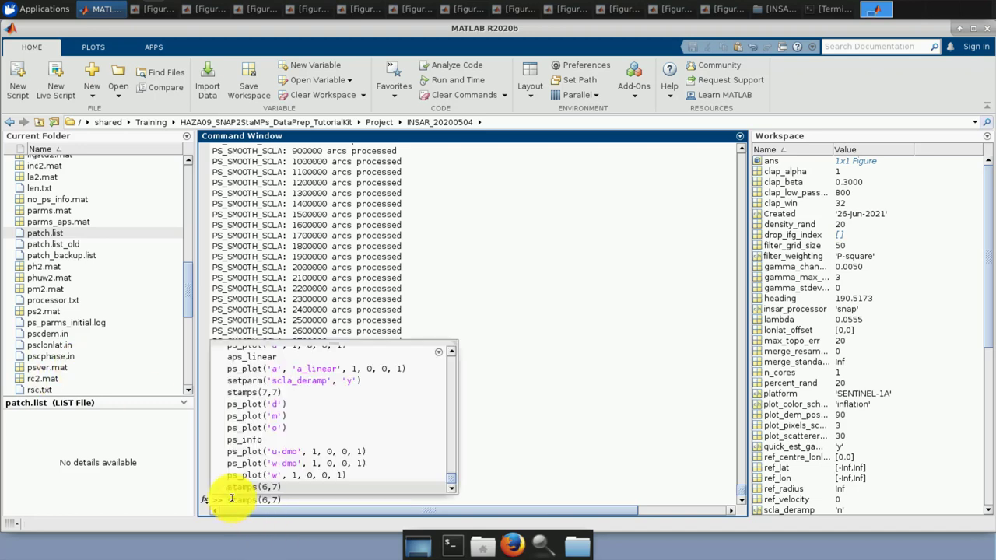
- Rerun ps_plot('u-dmo',1,0,0,1) as Figure 13, compare it beside Figure 11, then minimize both
click(287, 454)
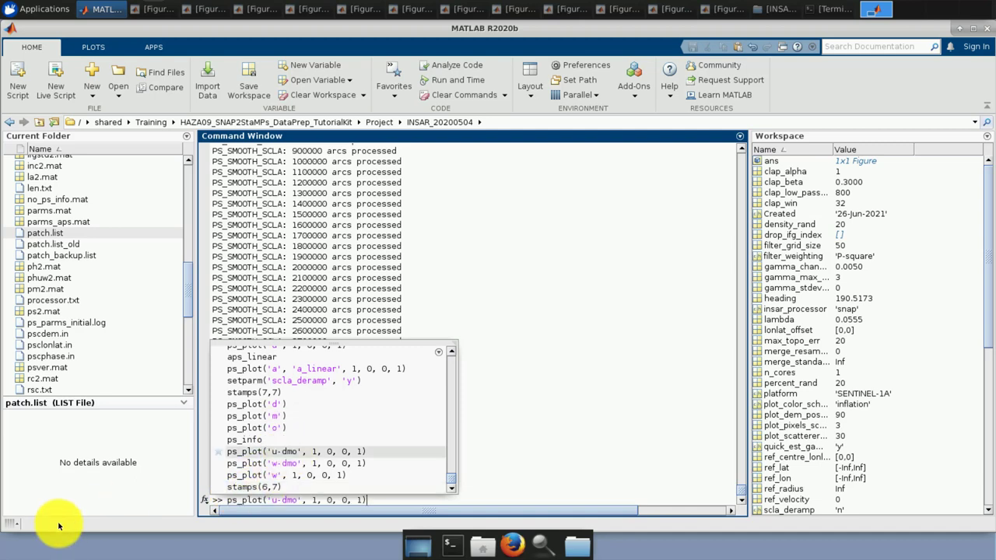
key(Return)
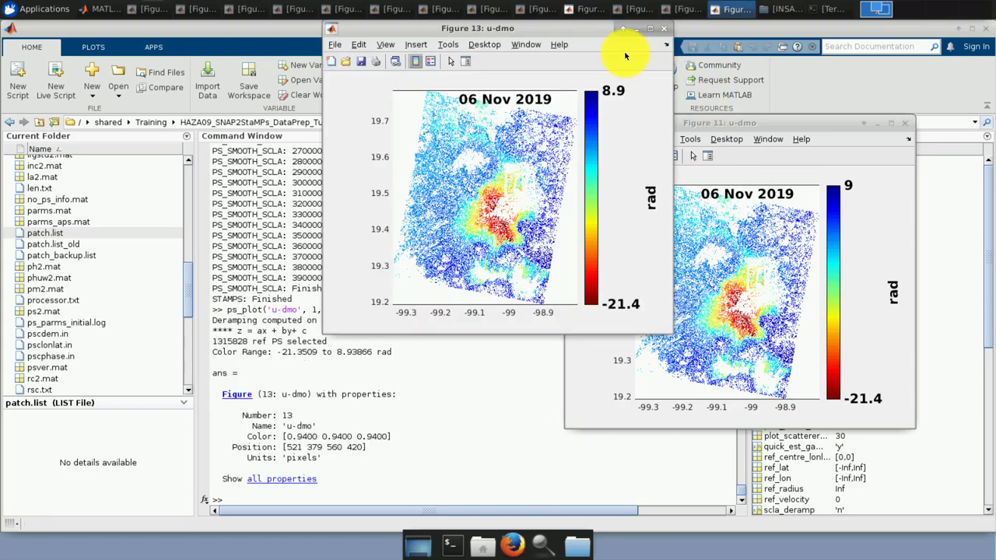
drag(592, 36, 481, 128)
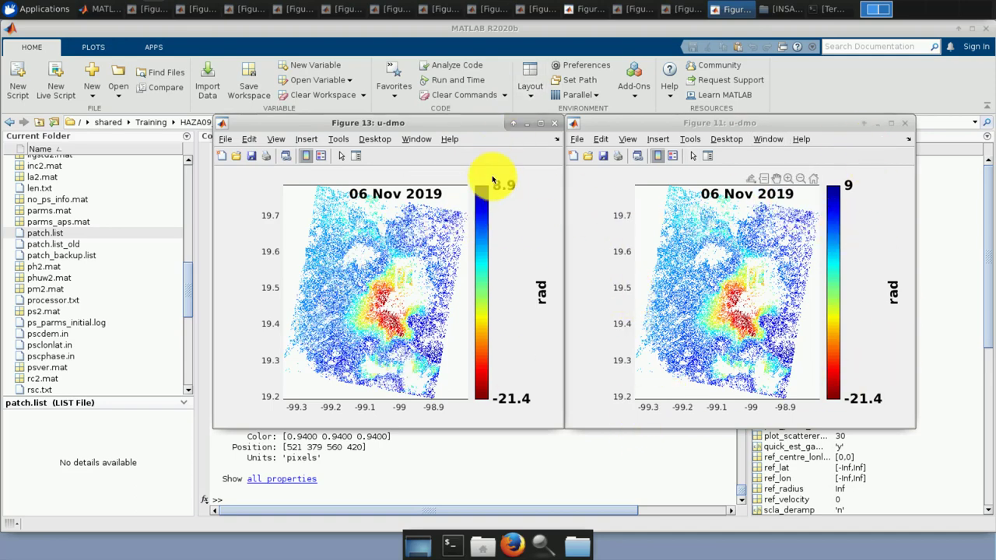
click(527, 125)
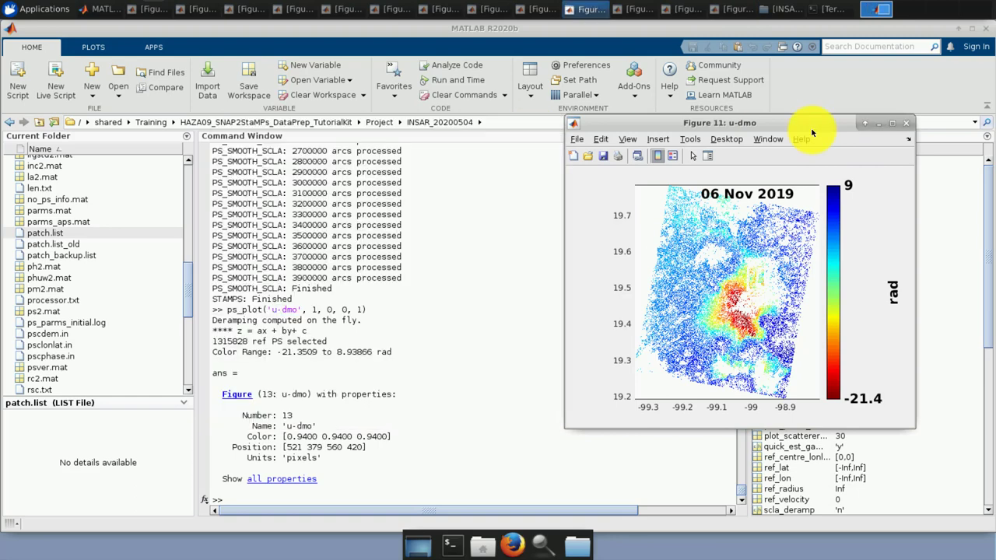
click(882, 124)
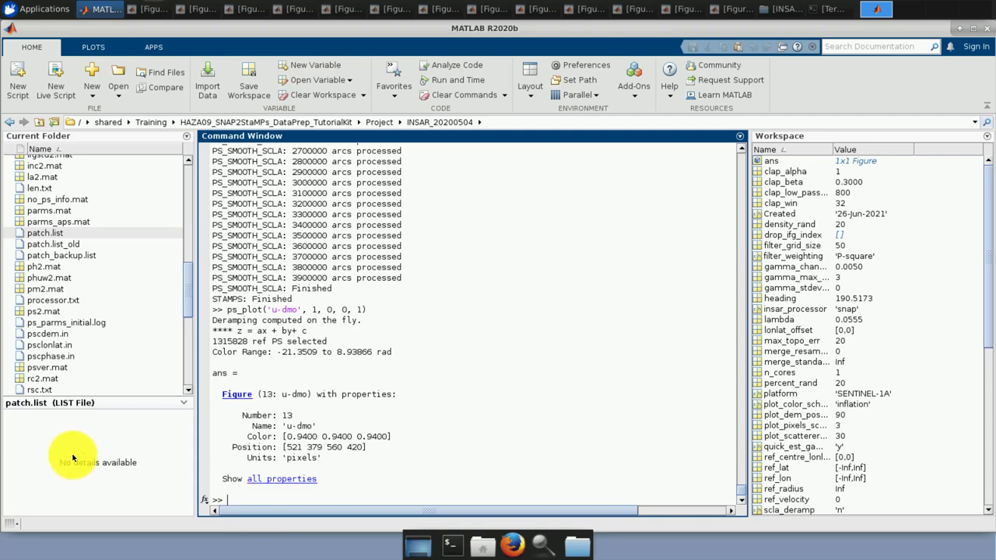
- Plot ps_plot('v') as Figure 14 (-204.915 to 51.507 mm/yr) and move it upper left
text(ps)
text(_plot)
text((')
text(v-)
key(BackSpace)
text(')
key(Return)
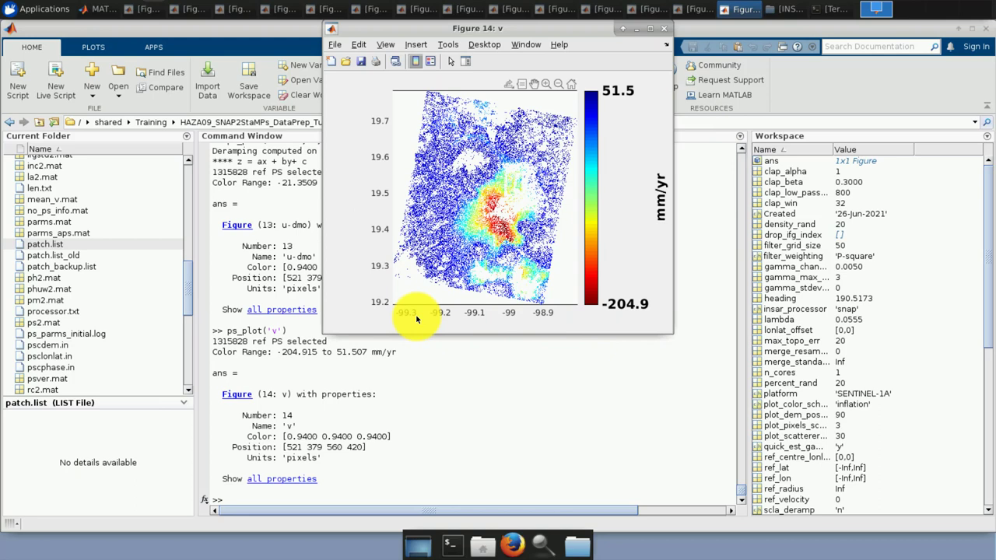
drag(533, 23, 267, 67)
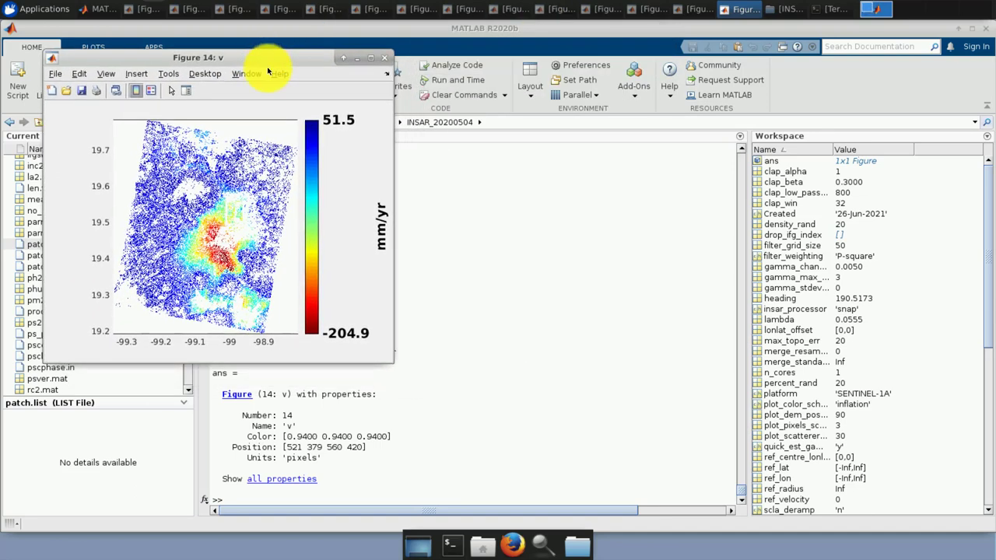
click(241, 498)
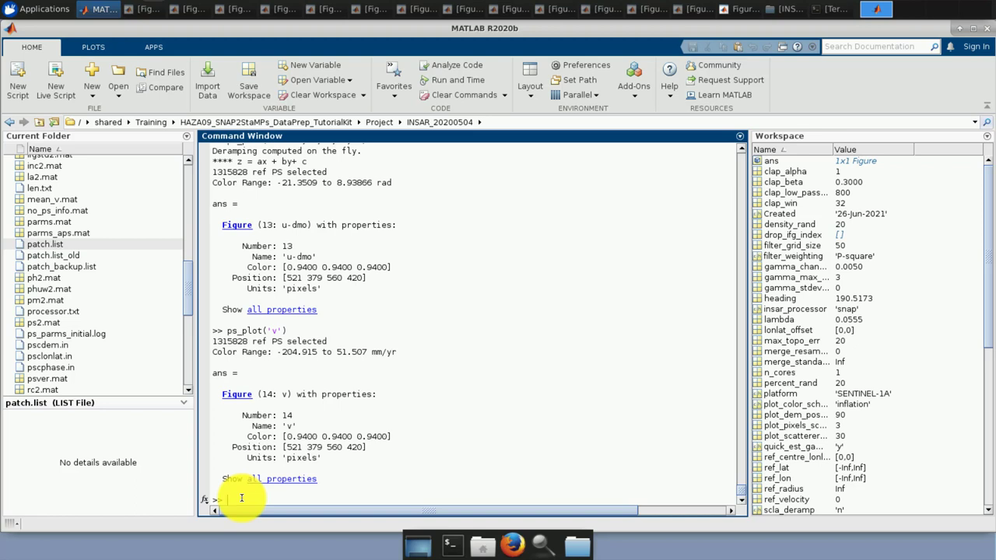
- Plot the v-dao velocity map with ps_plot('v-dao', 1, 'a_linear') as Figure 15
key(Up)
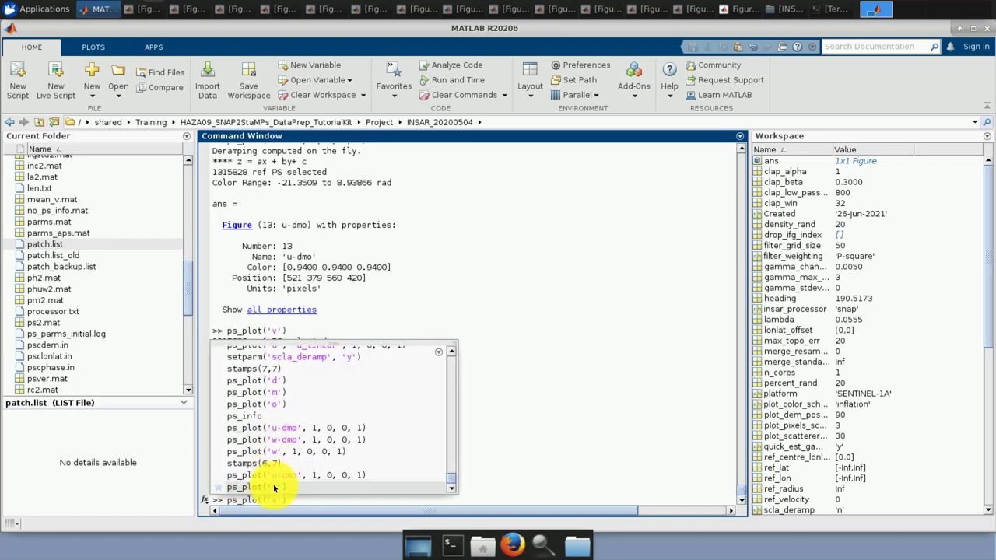
click(274, 501)
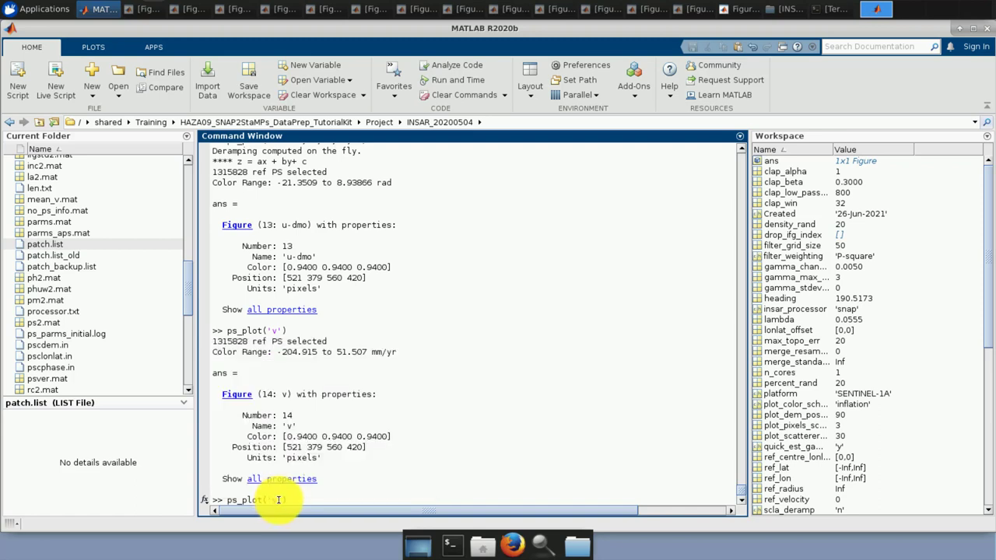
text(-)
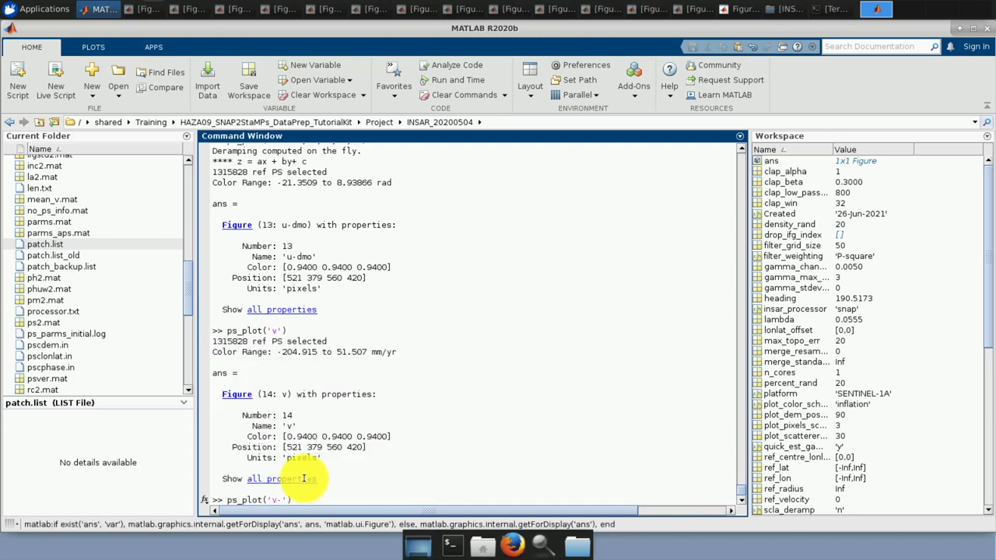
text(d)
text(a)
text(o')
text(, )
text(1)
text(a_)
text(linear)
text(')
key(Return)
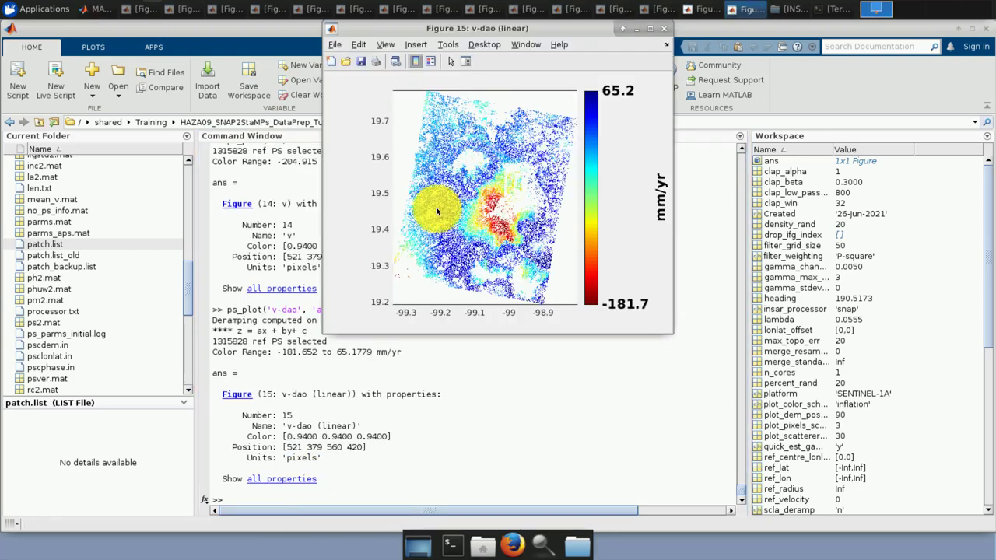
- Arrange Figure 15 on the left with Figure 14's v map beside it
drag(467, 73, 384, 84)
click(710, 10)
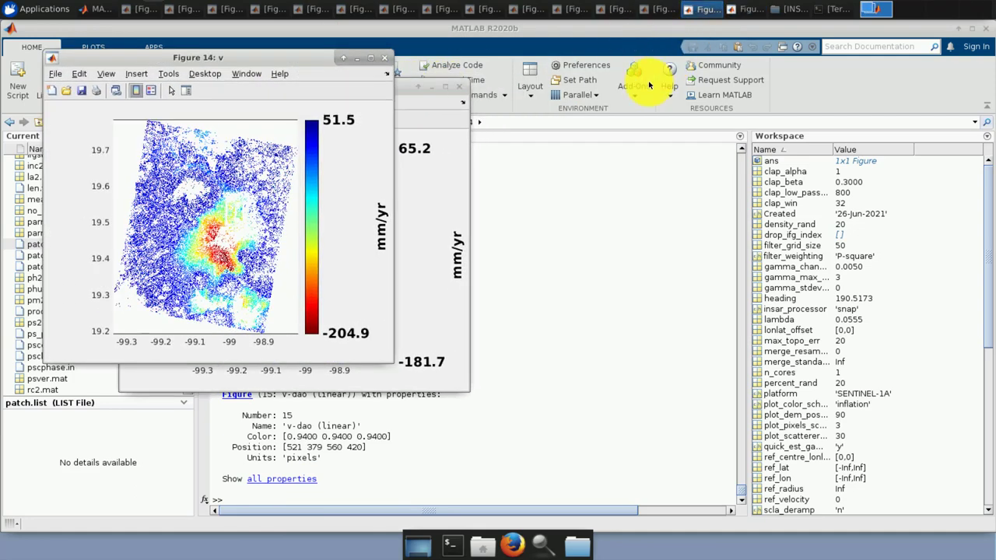
drag(405, 82, 730, 81)
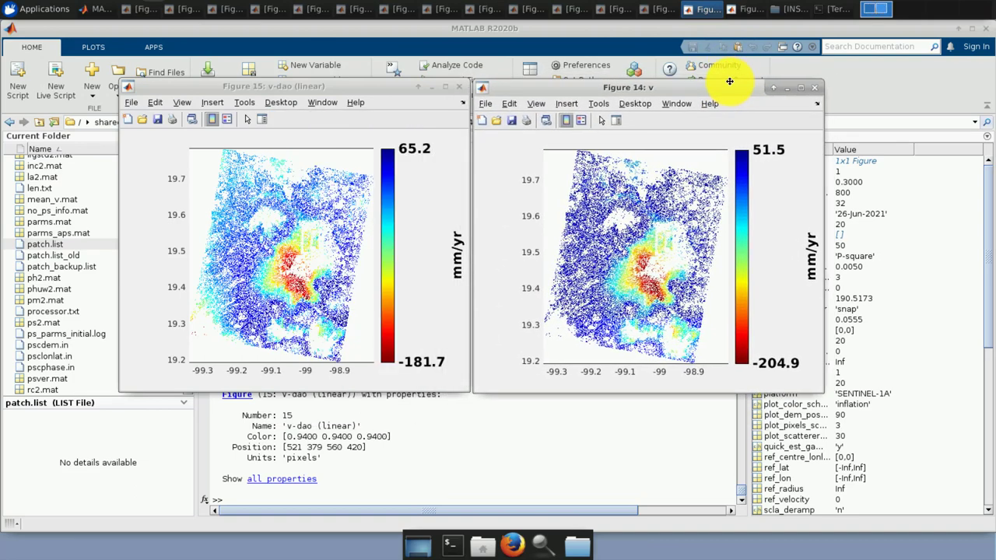
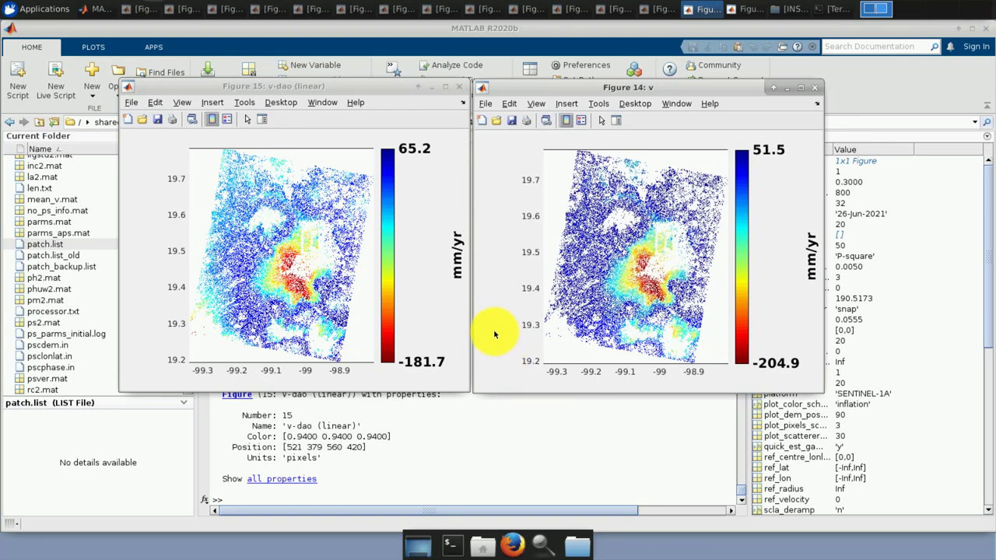
- Edit the recalled ps_plot('v') command to ps_plot('v-do') and run it
click(242, 499)
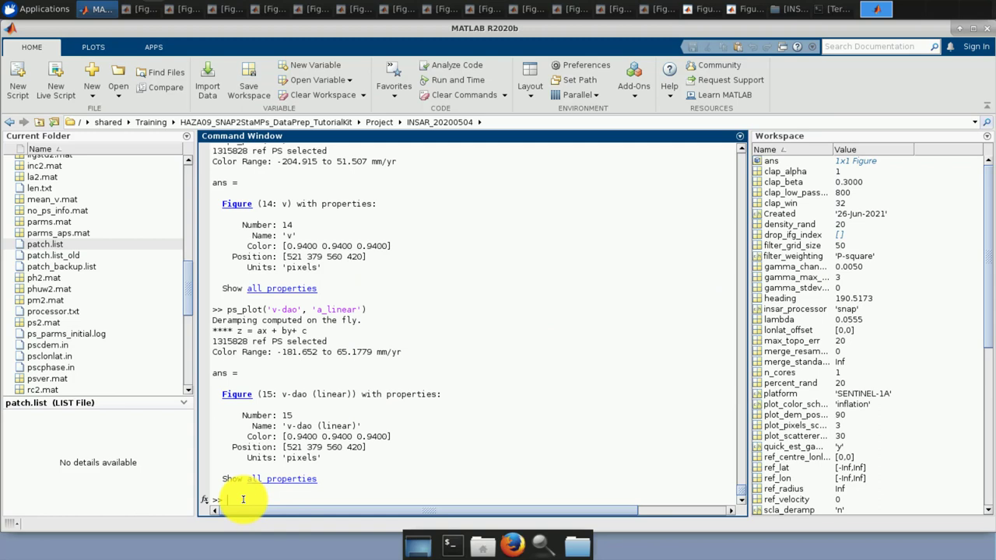
key(Up)
key(Up)
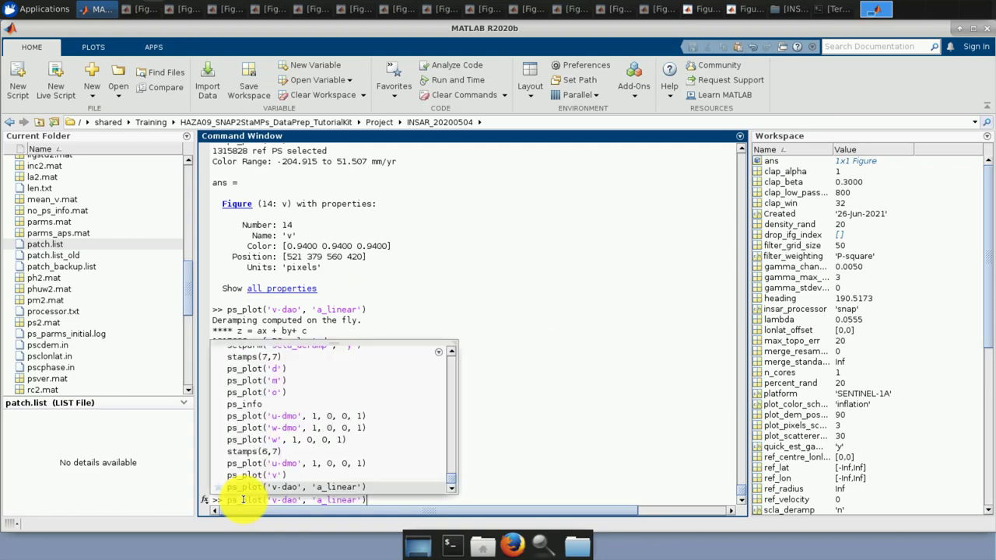
click(288, 502)
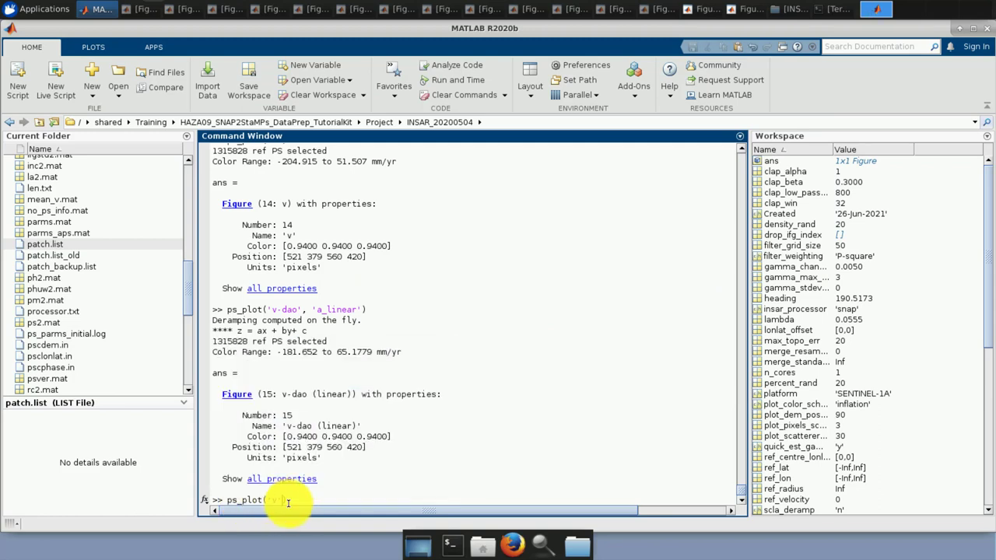
text(-d)
key(Return)
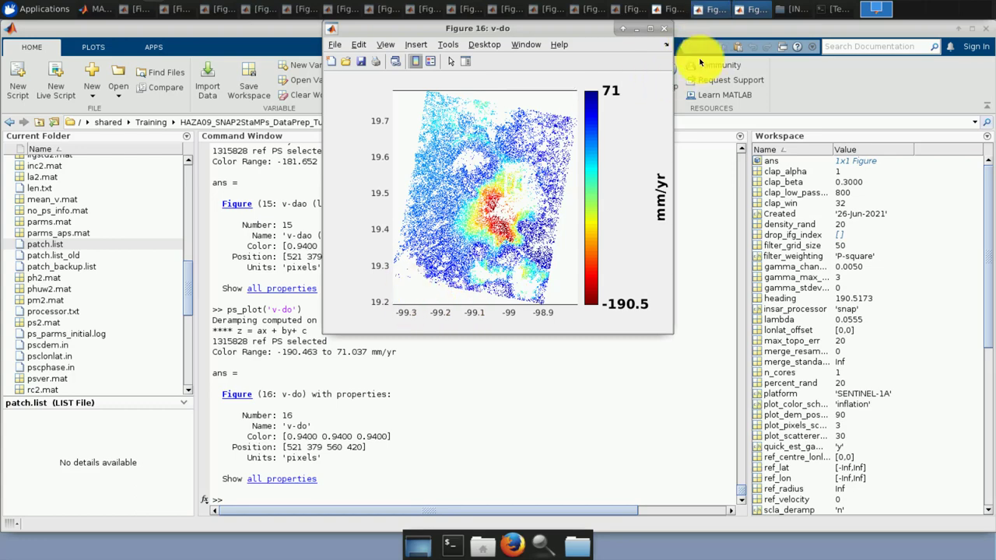
- Put the v-dao linear Figure 15 beside the v-do Figure 16, then close v-do and minimize v-dao
click(702, 9)
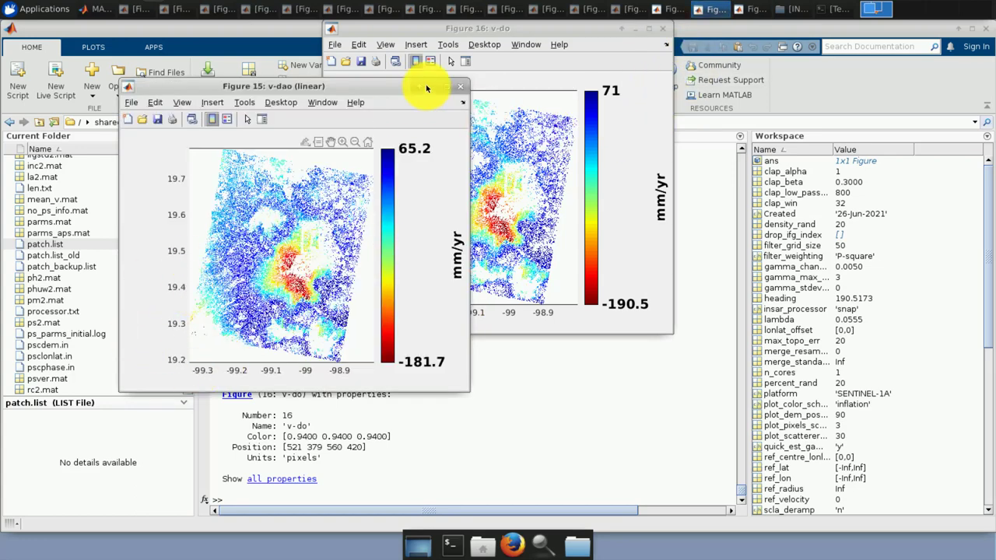
drag(405, 86, 468, 26)
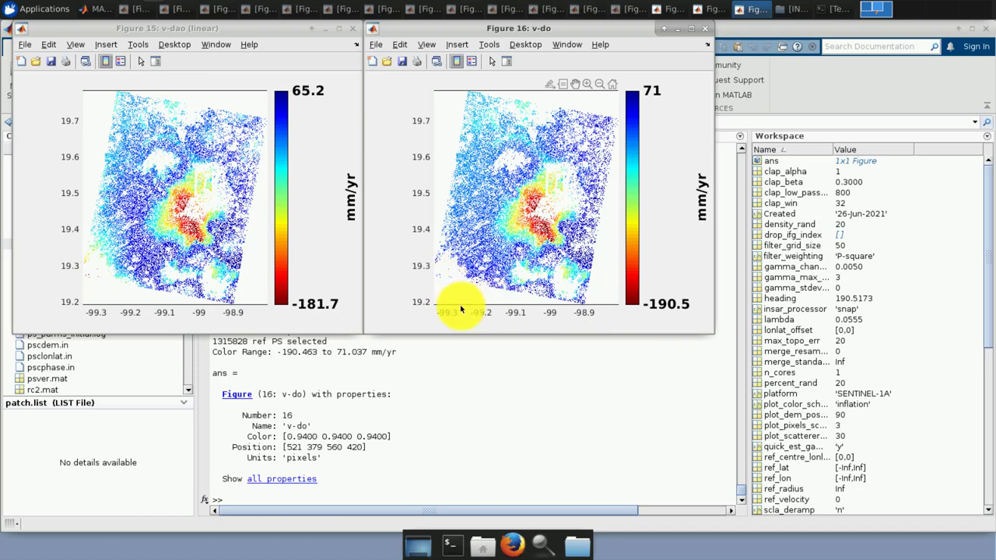
click(704, 33)
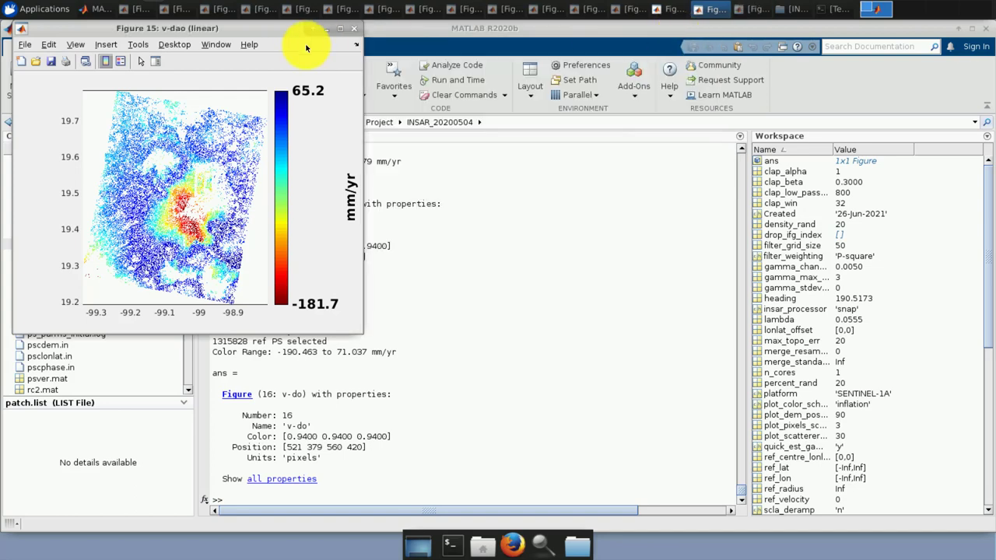
click(327, 31)
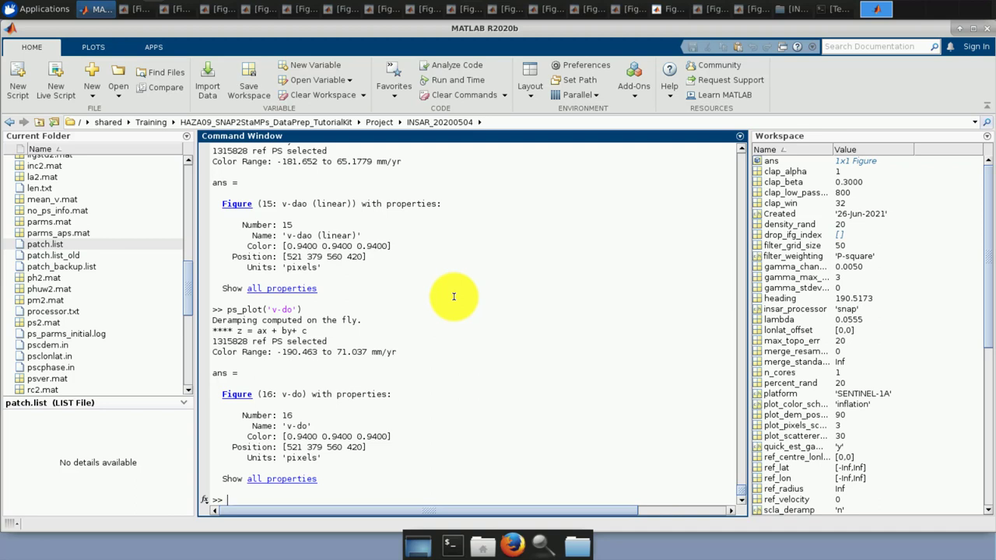
- Run ps_plot('vdrop-do') to draw the dated deramped maps in Figure 17
key(Up)
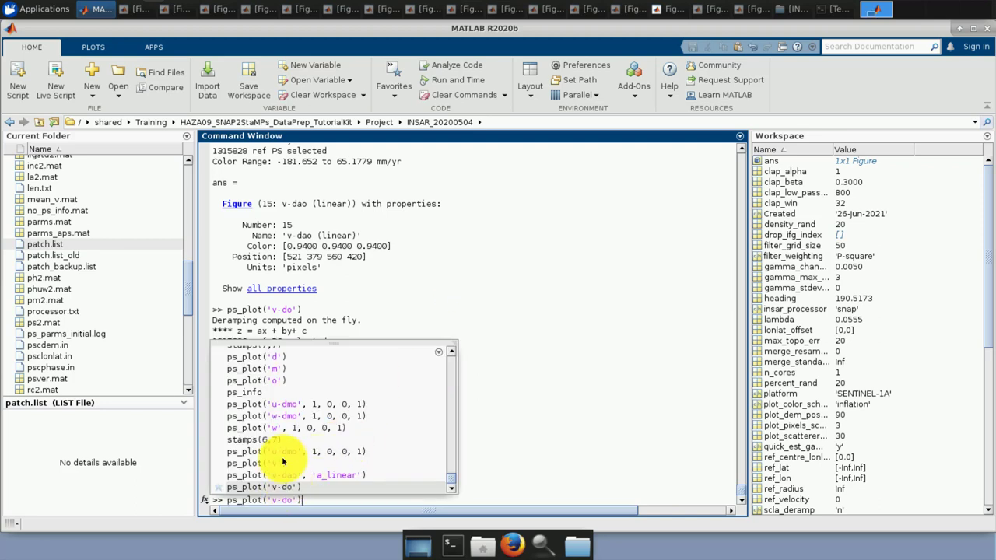
click(280, 500)
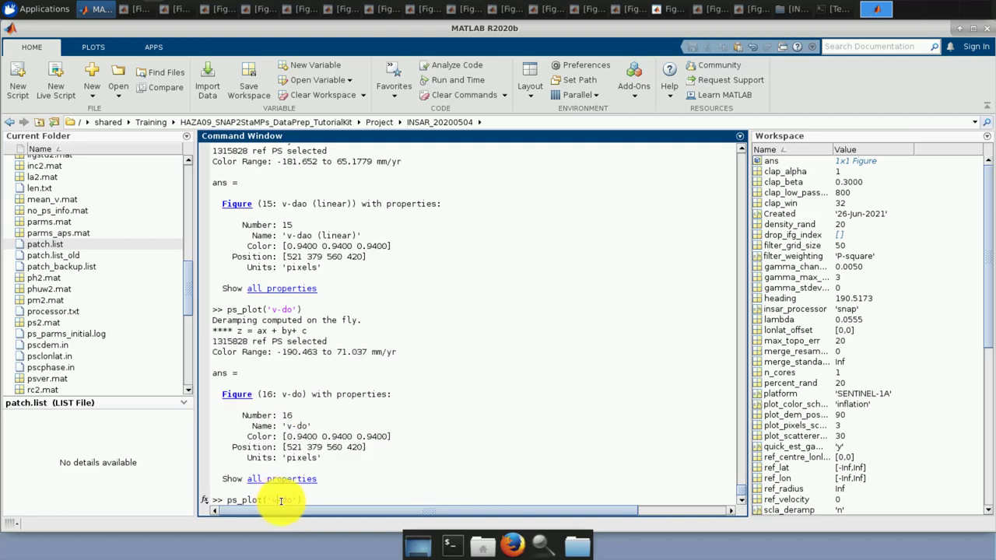
text(d)
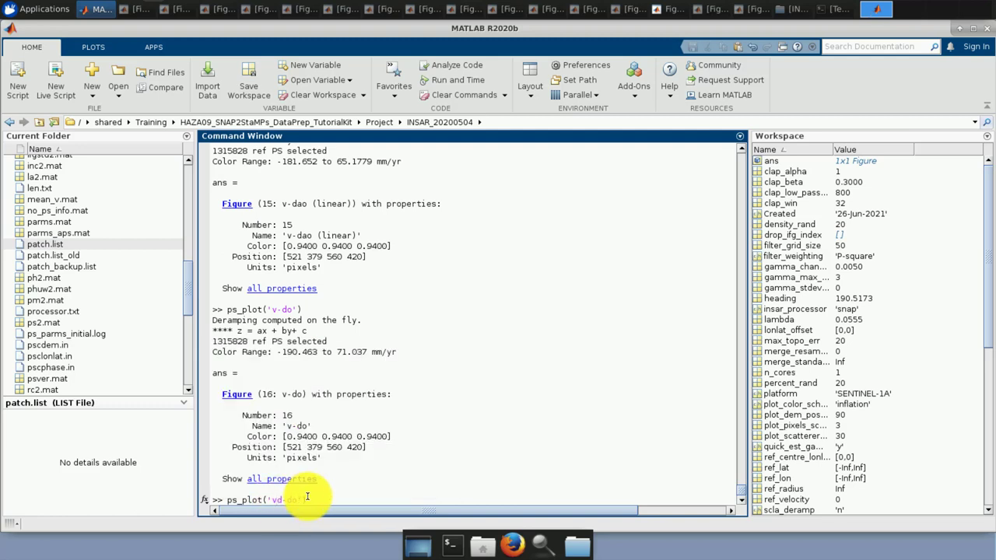
text(rop)
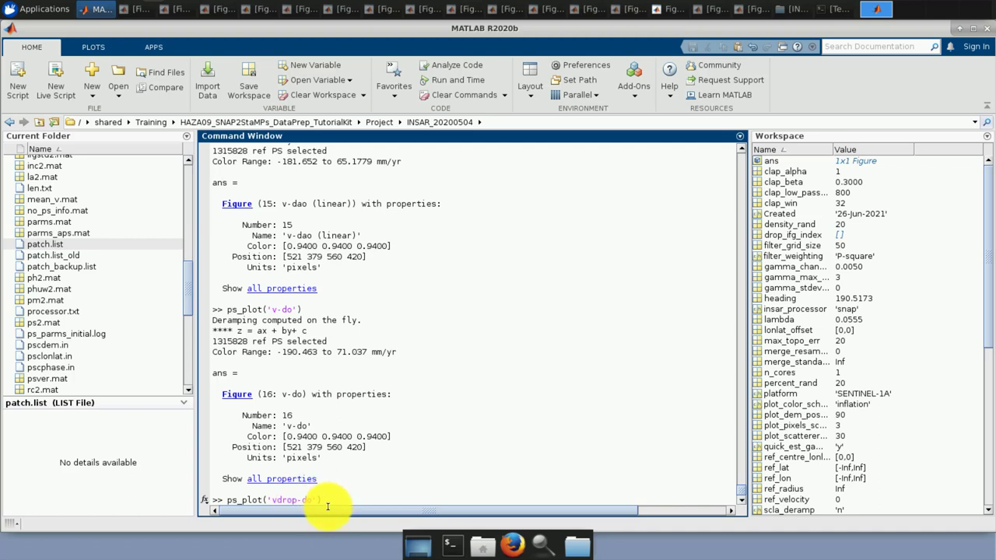
key(Return)
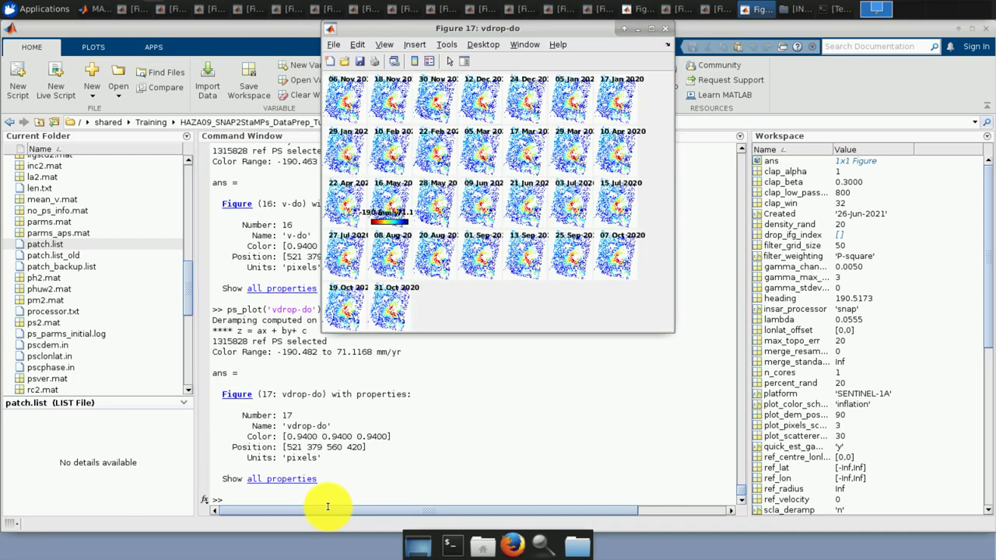
- Maximize Figure 17 to review the dated maps, then return to the MATLAB desktop
click(649, 31)
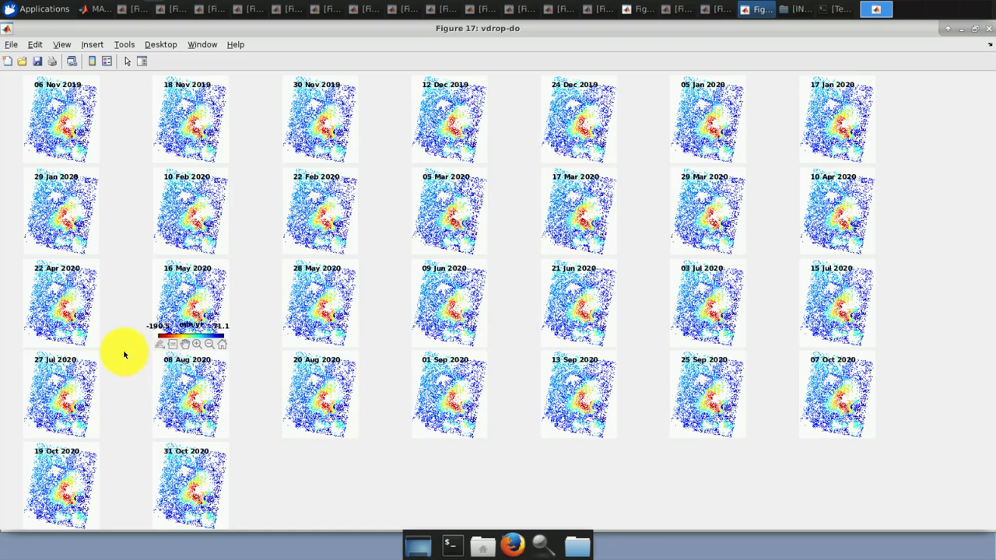
key(alt+Tab)
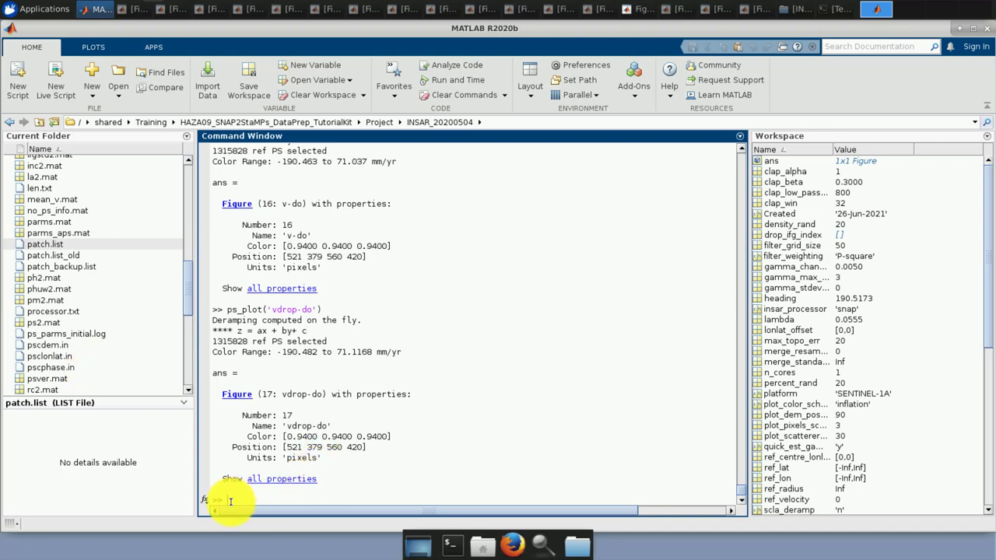
- Run getparm to print every current StaMPS parameter
text(getparm)
key(Return)
scroll(416, 332, up, 1)
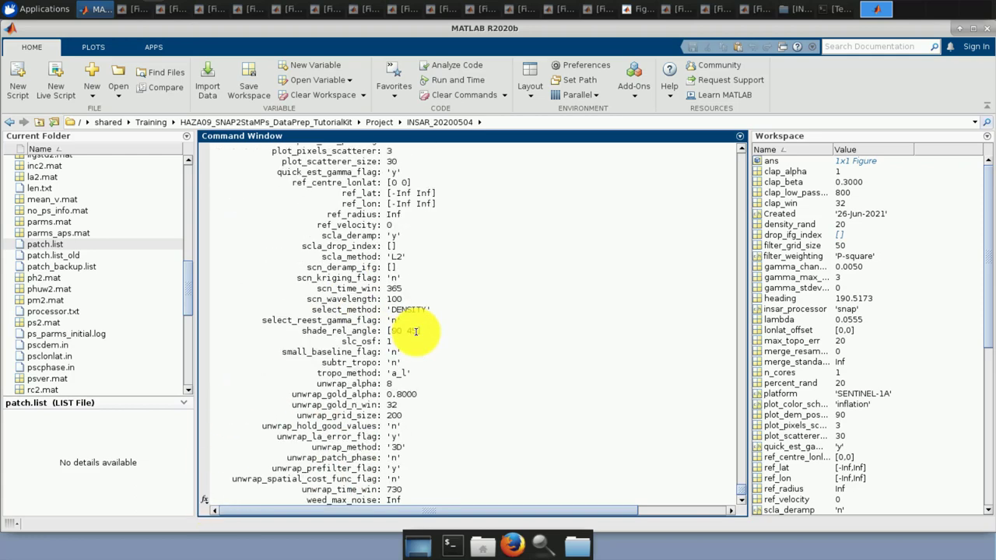
scroll(416, 331, up, 3)
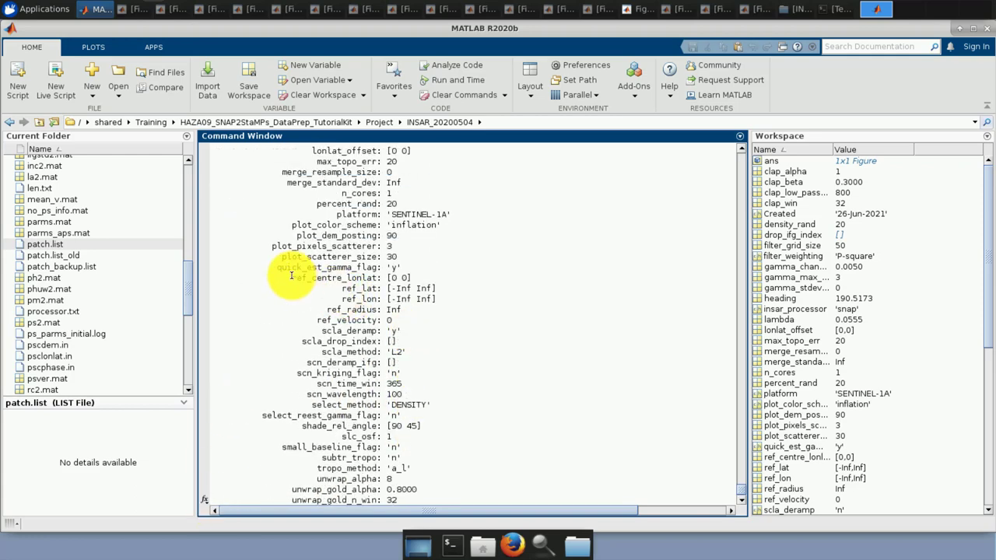
- Highlight the ref_centre_lonlat [0 0], ref_radius Inf and ref_velocity 0 lines
drag(294, 278, 308, 278)
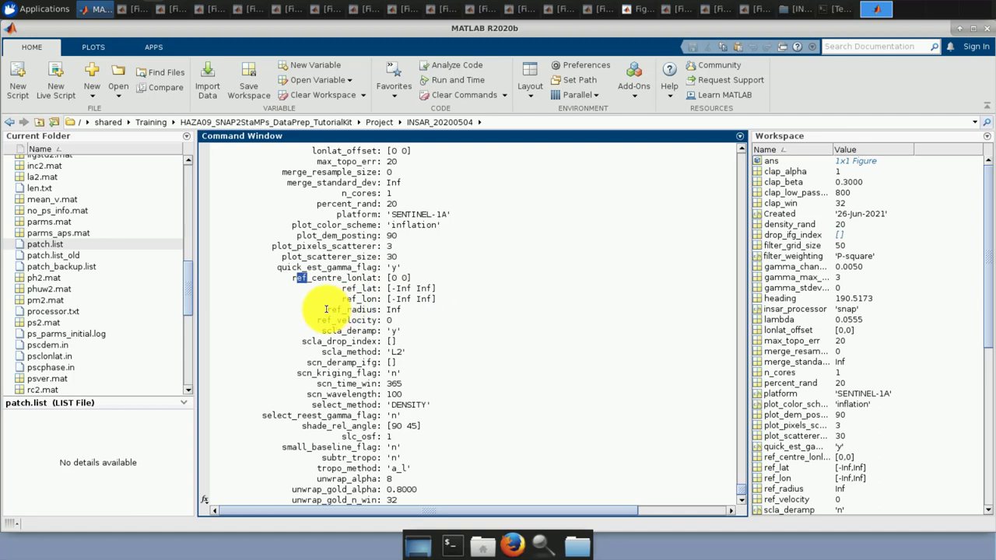
drag(326, 309, 413, 315)
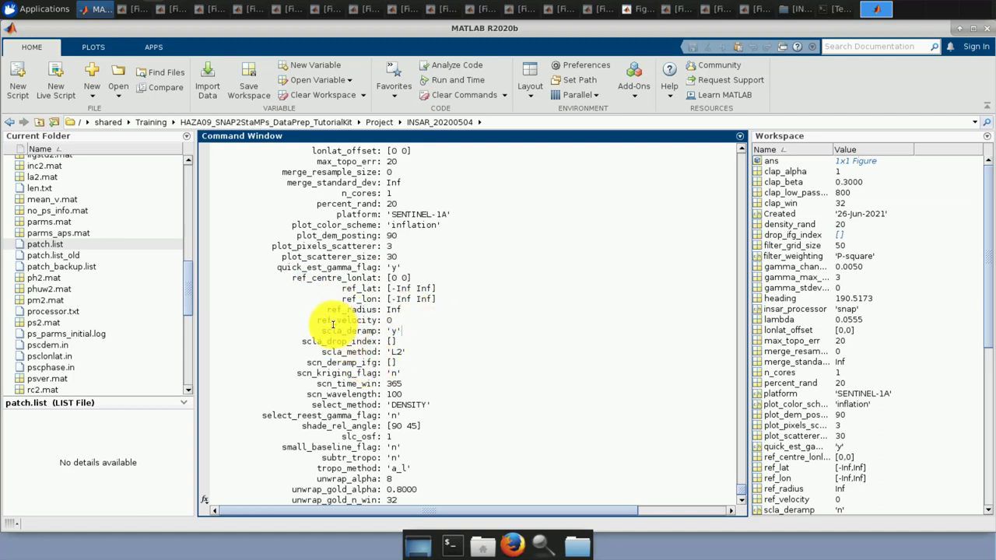
click(380, 317)
triple_click(380, 317)
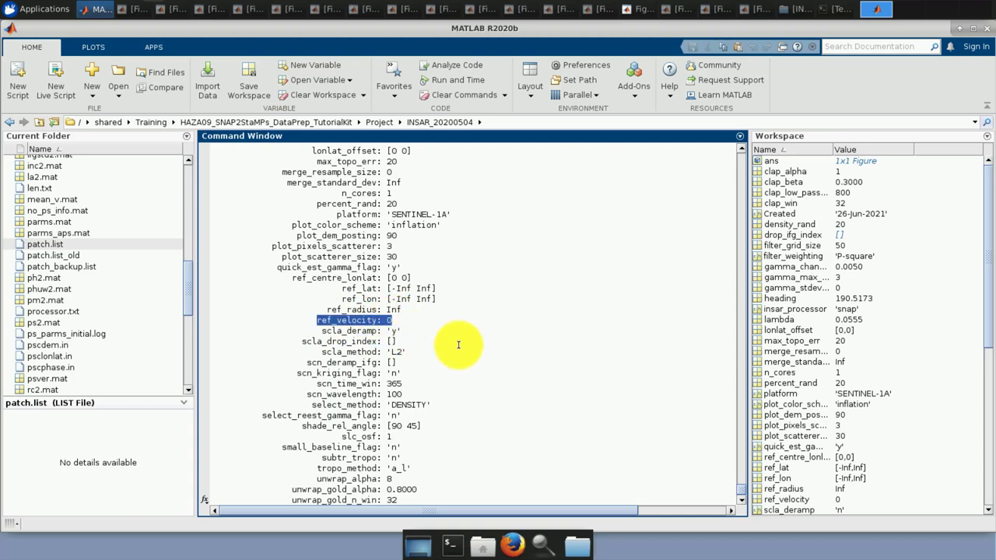
click(426, 329)
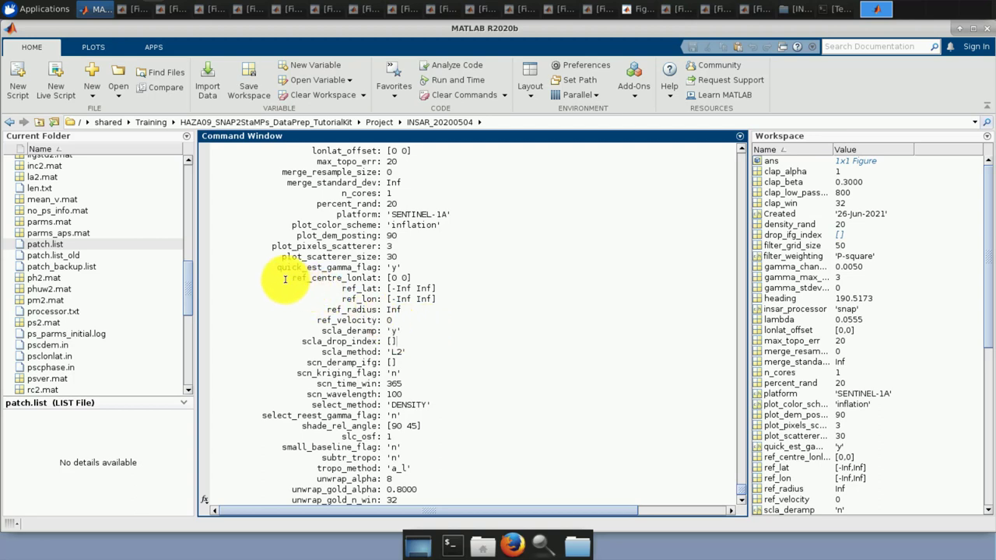
drag(293, 278, 411, 278)
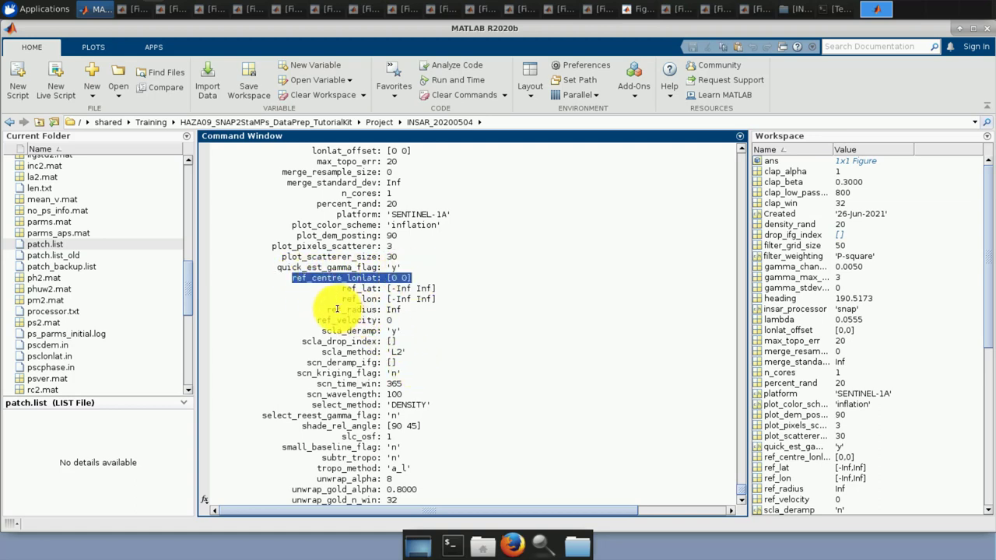
drag(332, 310, 478, 294)
click(446, 285)
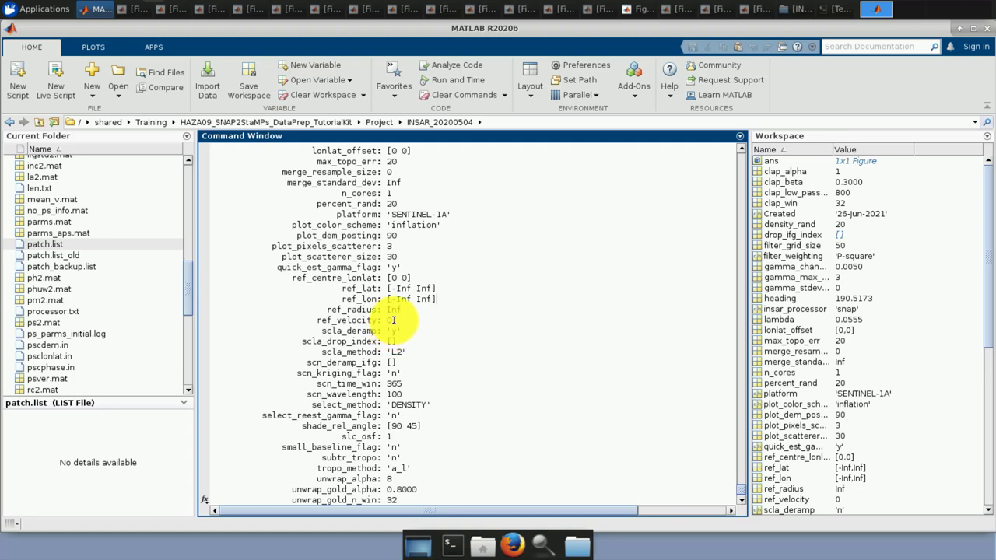
double_click(389, 320)
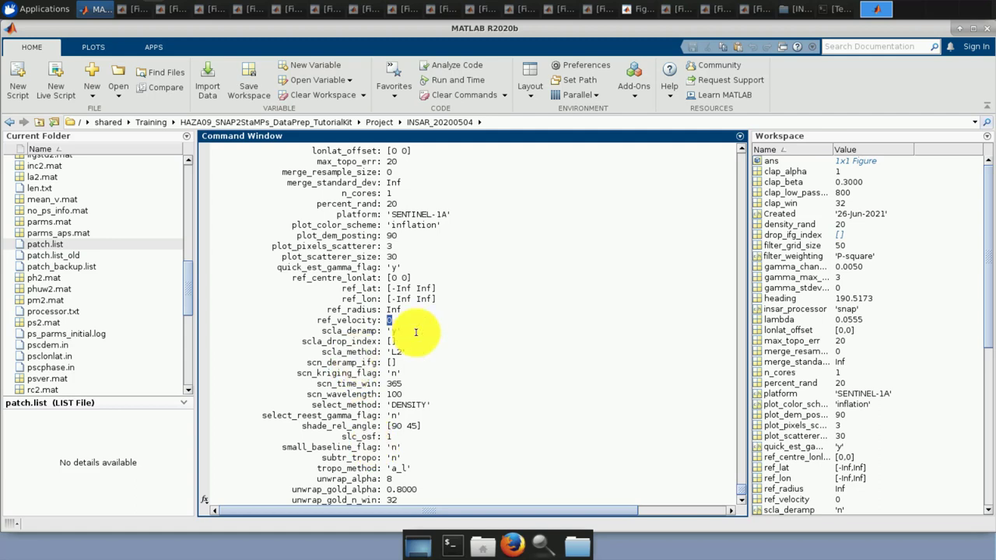
click(397, 322)
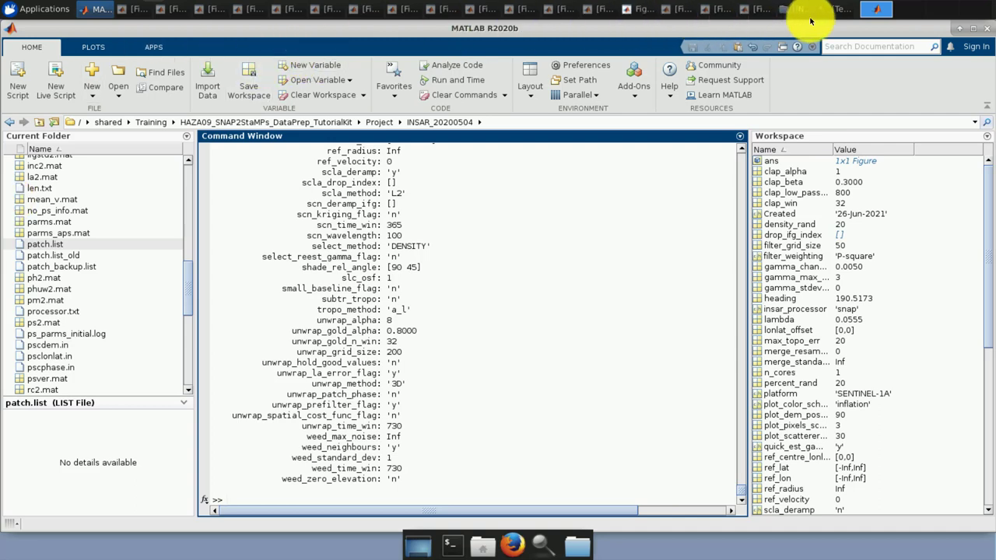
- Launch Google Earth Pro by running google-earth-pro in a new terminal window
click(451, 543)
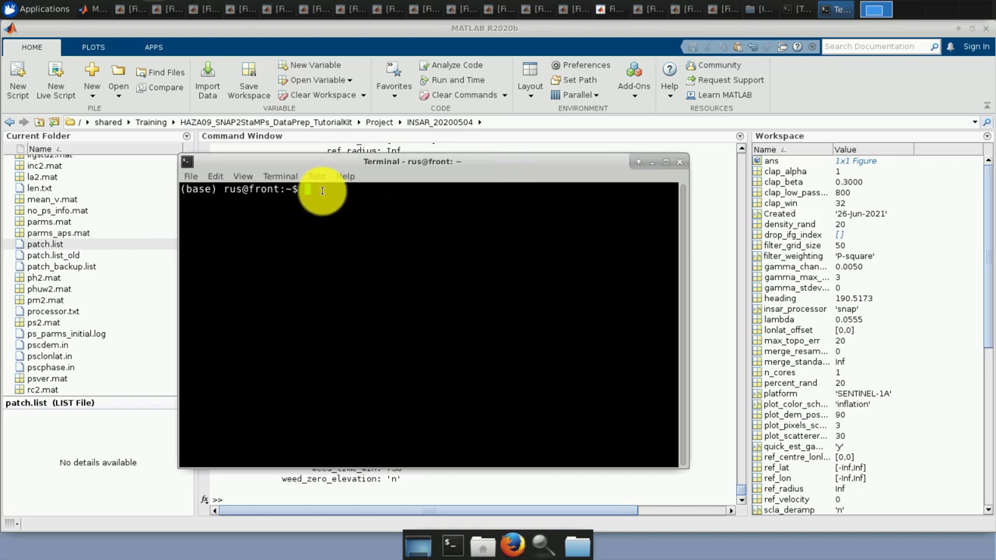
text(google)
key(BackSpace)
text(e-earth-r)
key(BackSpace)
text(pro)
key(Return)
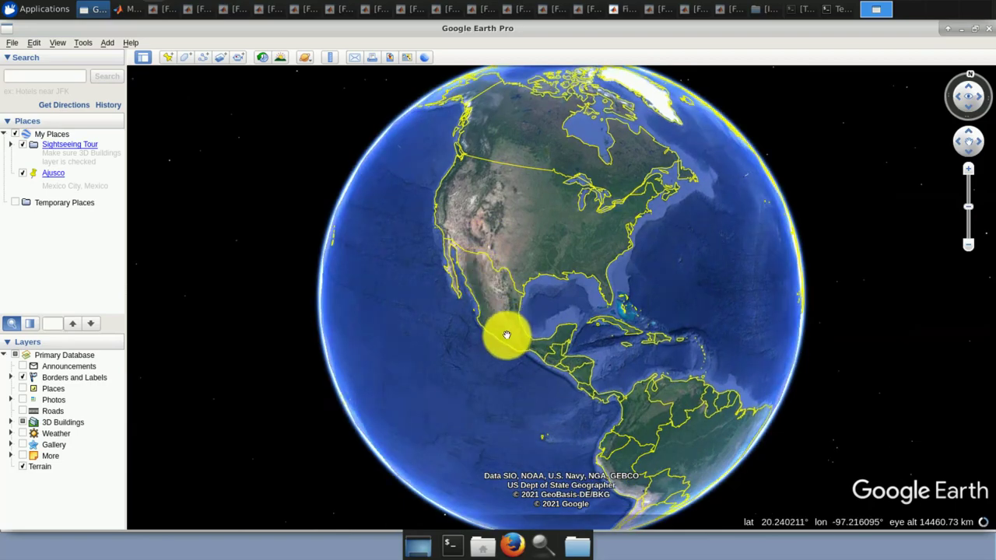
- Zoom and pan from central Mexico to western Mexico City around Naucalpan and Las Campanitas
scroll(507, 335, up, 5)
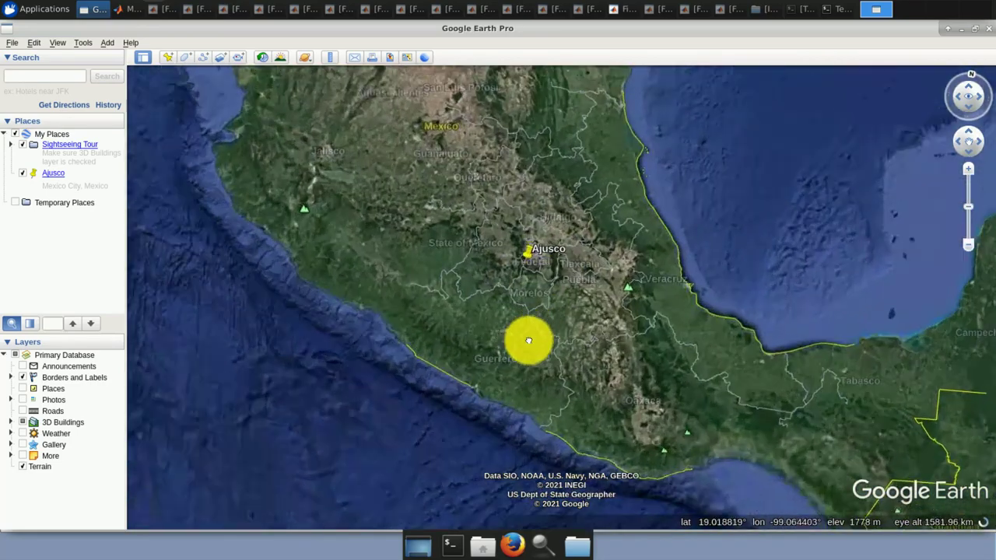
drag(529, 341, 480, 391)
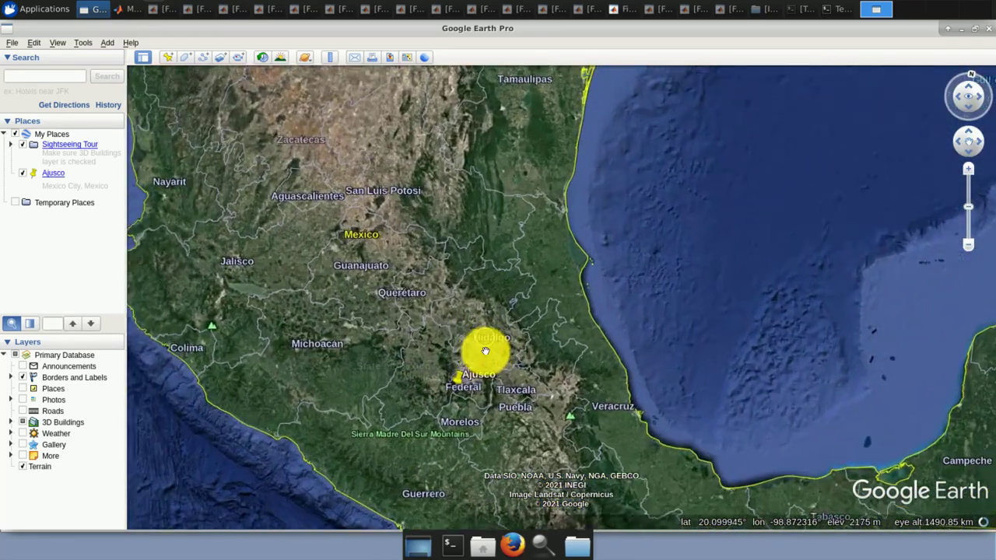
scroll(485, 351, up, 3)
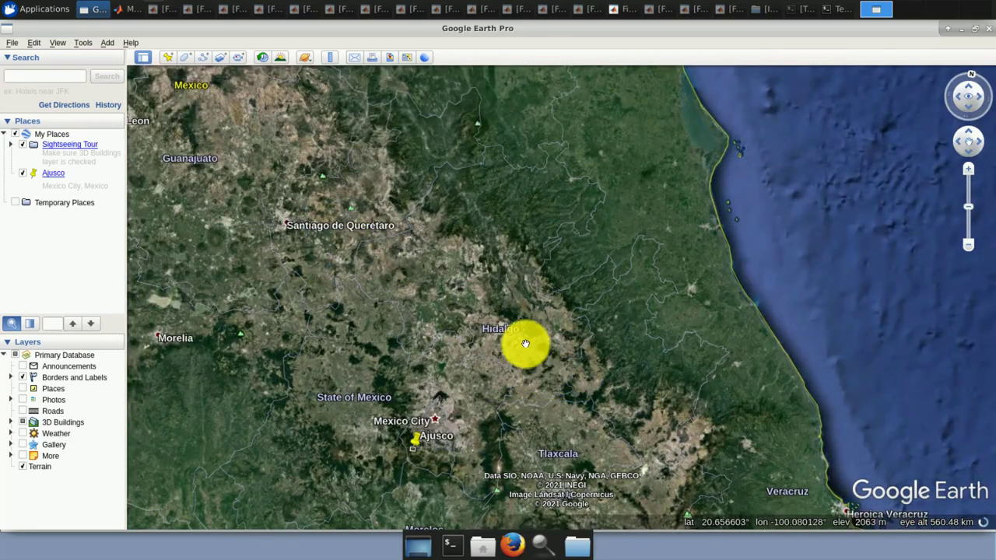
drag(525, 344, 571, 300)
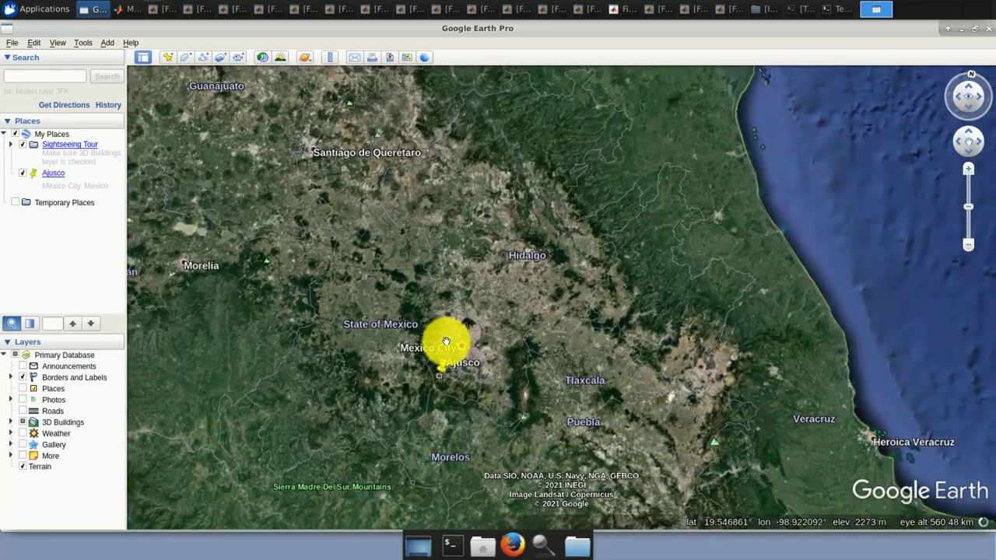
scroll(446, 341, up, 5)
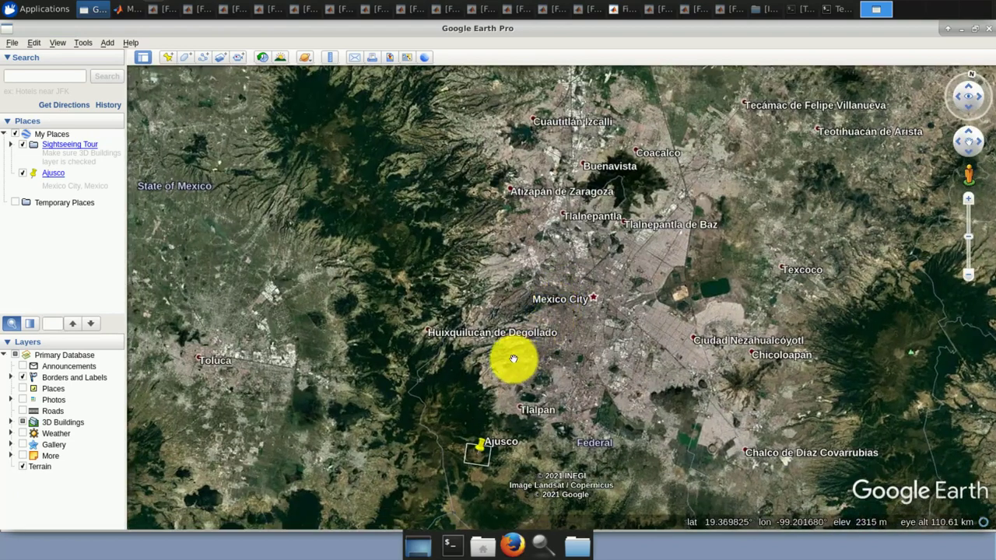
drag(439, 306, 431, 351)
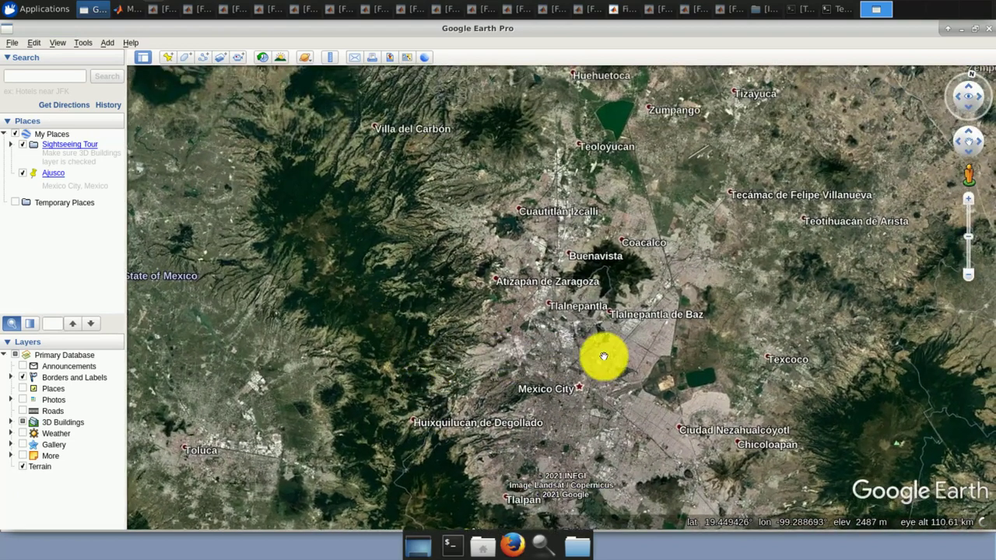
drag(603, 356, 400, 352)
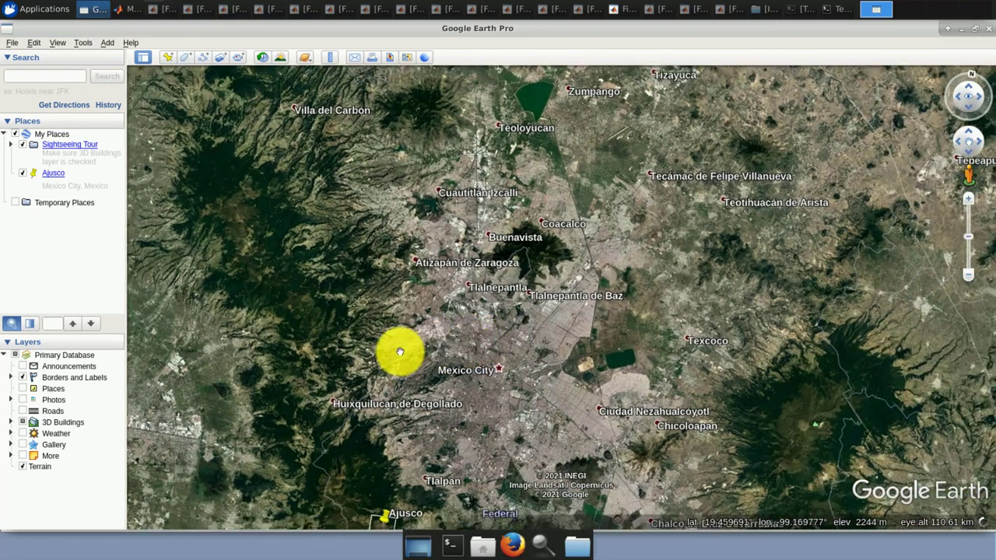
scroll(399, 351, up, 4)
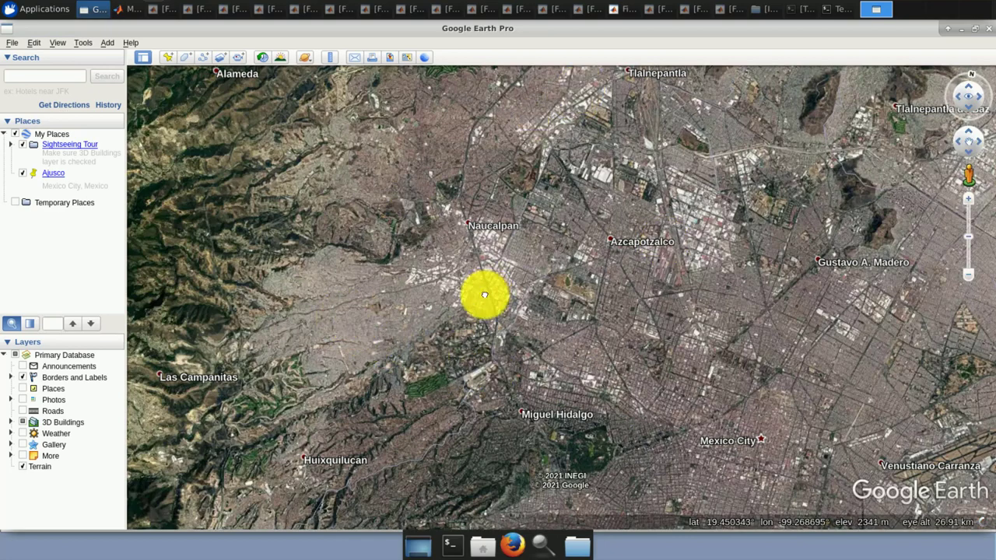
key(Left)
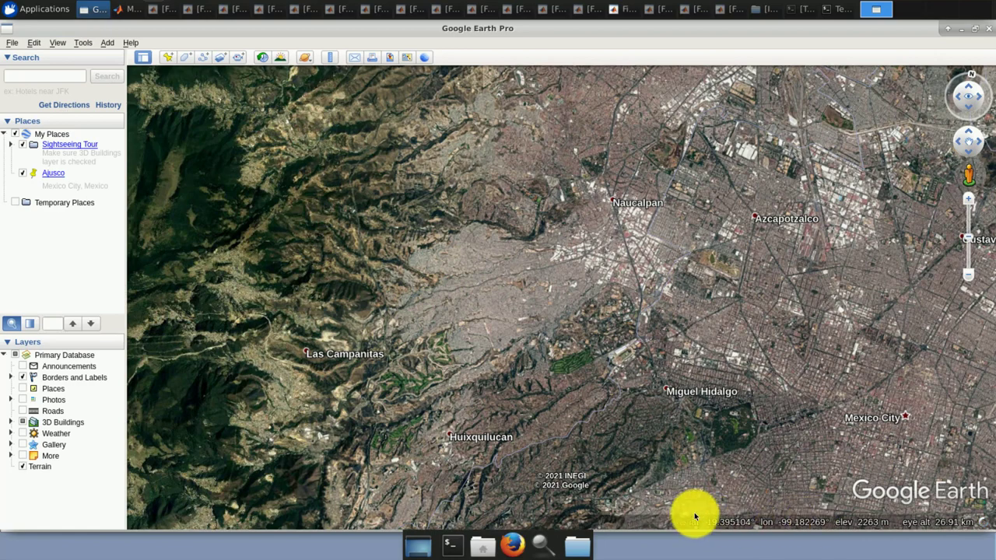
- Hide Google Earth and the terminal, then run setparm() to list the parameters
click(962, 28)
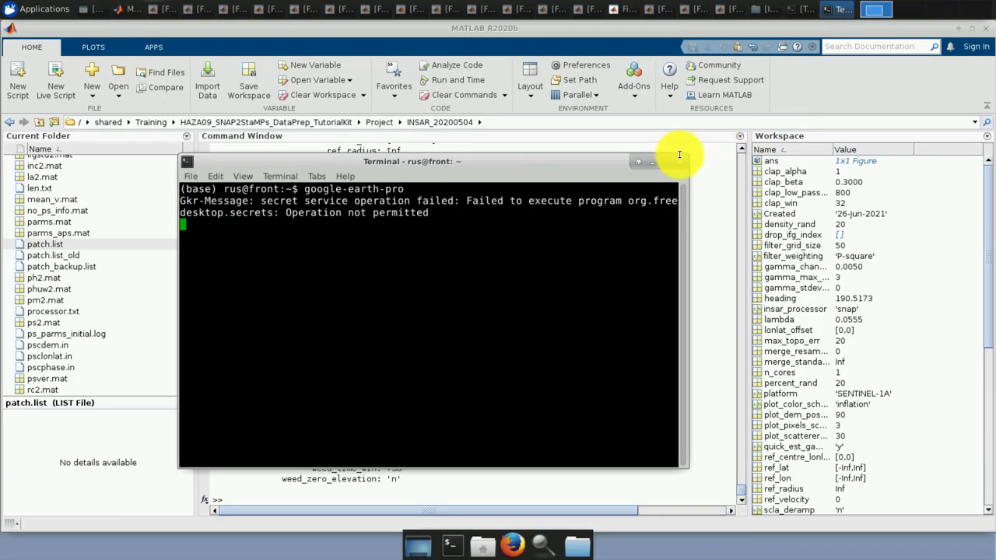
click(652, 162)
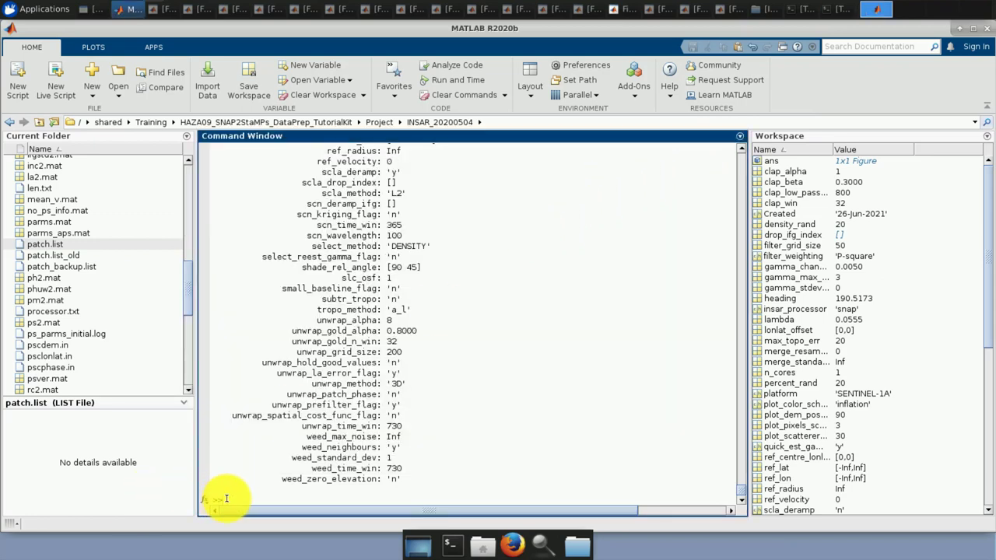
text(setparm())
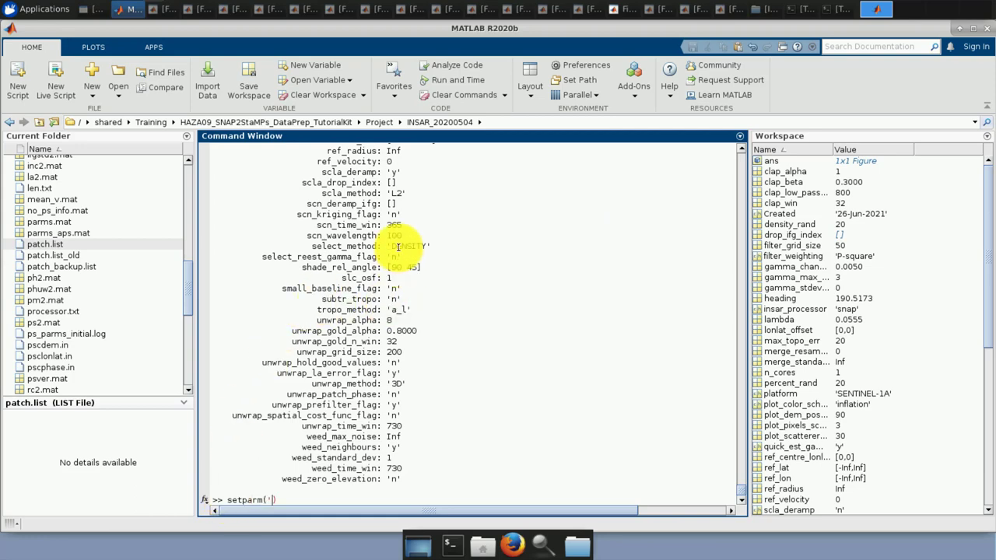
key(Return)
scroll(397, 246, up, 2)
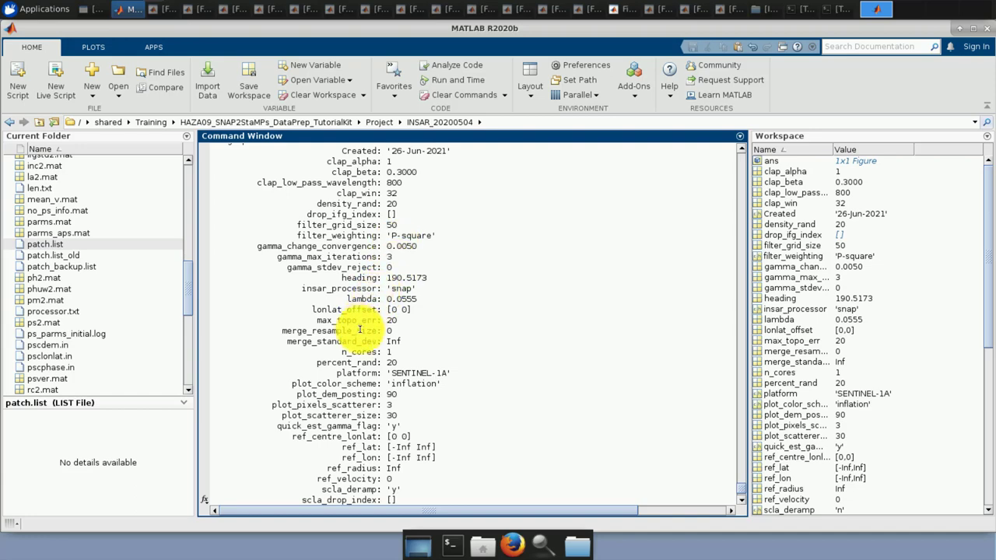
scroll(356, 320, up, 3)
scroll(358, 303, down, 6)
scroll(366, 327, up, 2)
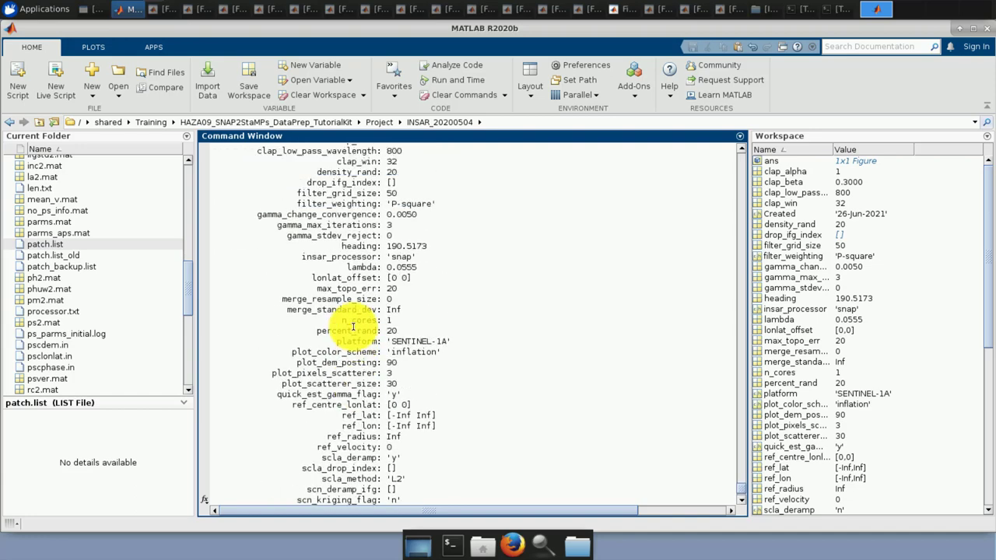
- Copy the ref_centre_lonlat parameter name from the listing for use at the prompt
drag(379, 405, 293, 404)
right_click(317, 401)
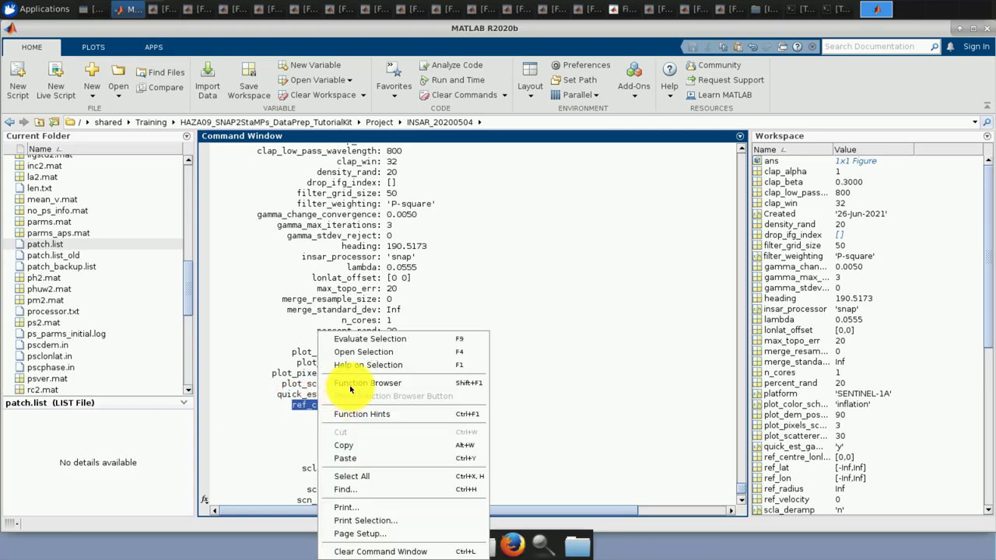
click(345, 447)
scroll(340, 455, down, 7)
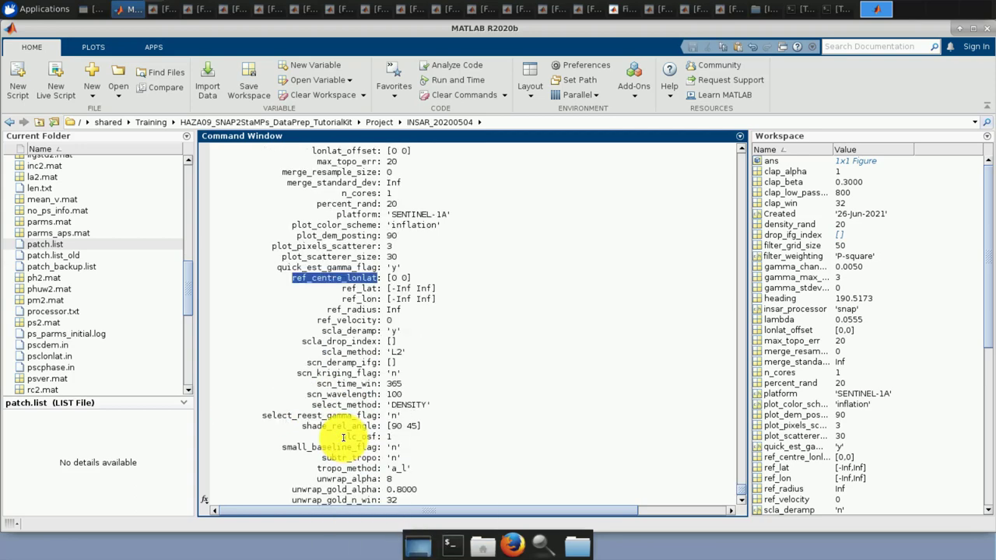
scroll(340, 456, down, 2)
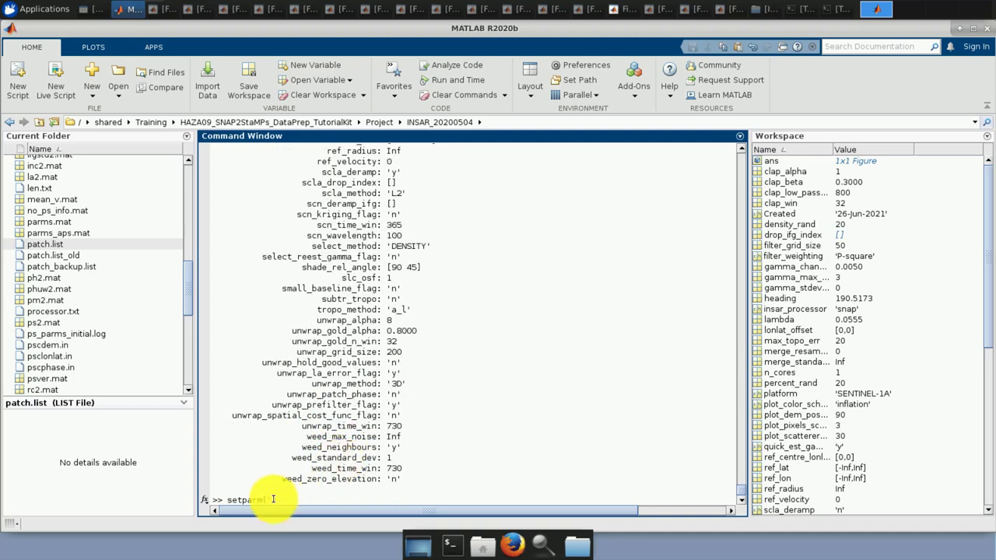
right_click(273, 499)
- Set ref_centre_lonlat to [-99.280 19.446] with setparm
click(312, 459)
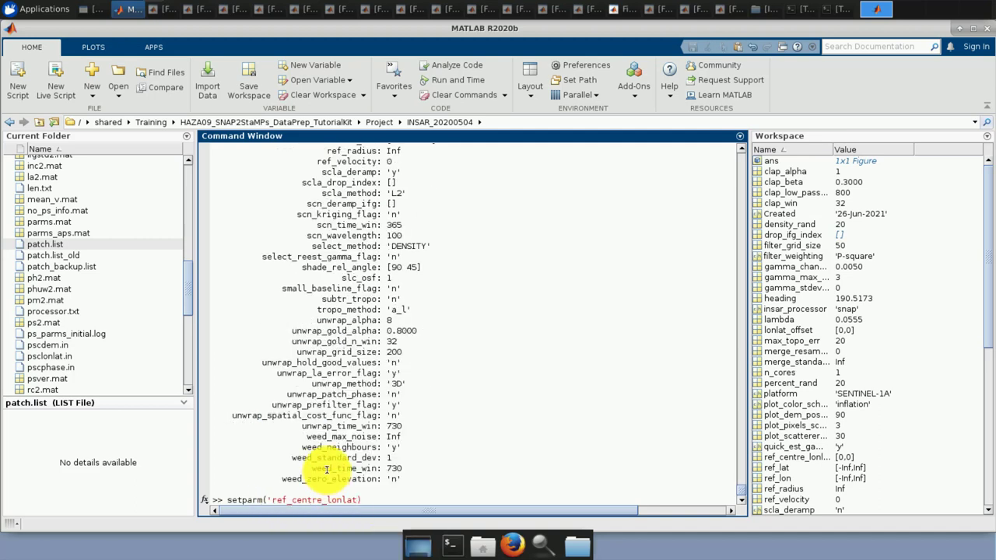
text(', {)
key(BackSpace)
text([)
text(-99.)
text(280)
text(,)
key(BackSpace)
key(BackSpace)
text(19.446])
key(Return)
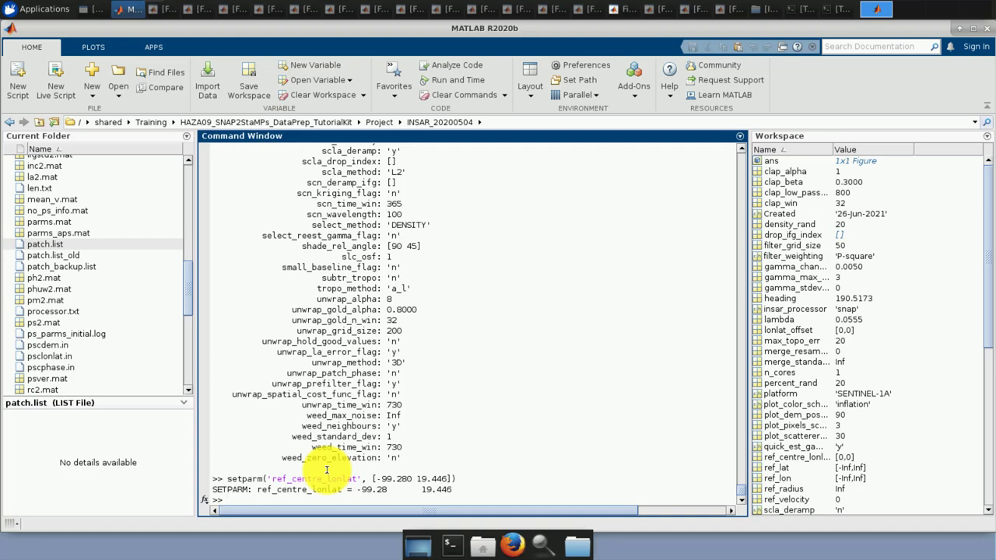
- Set ref_radius to 100 by editing the recalled setparm command
key(Up)
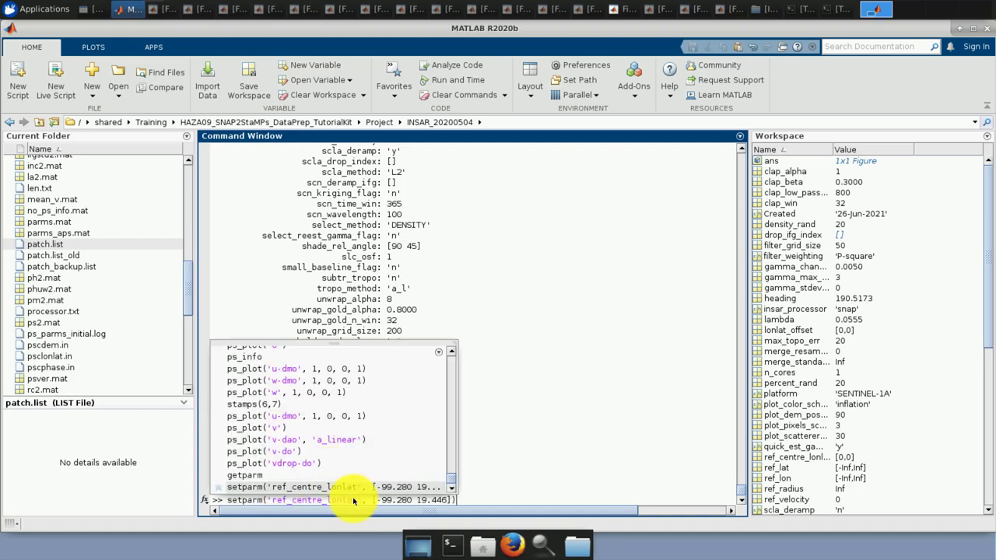
drag(357, 502, 292, 500)
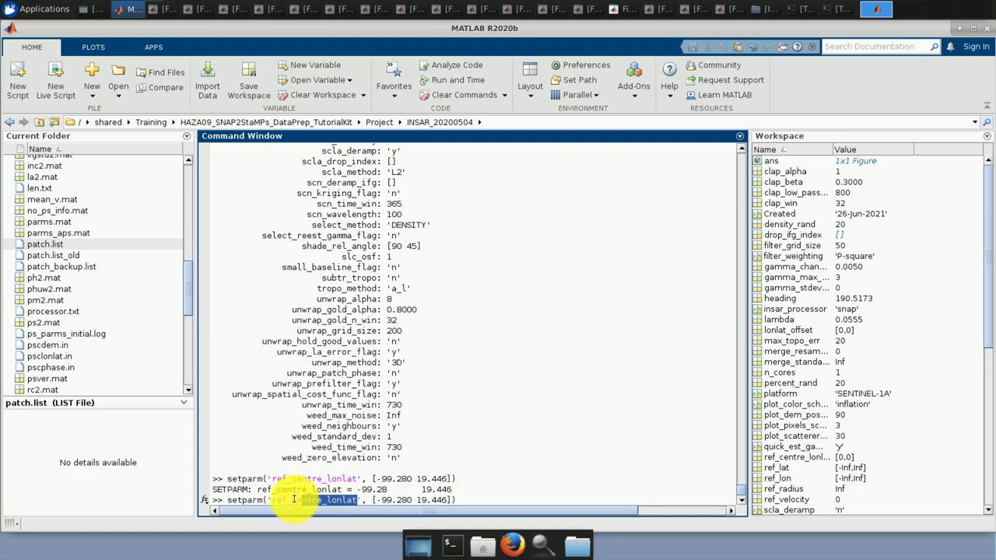
key(BackSpace)
text(radius)
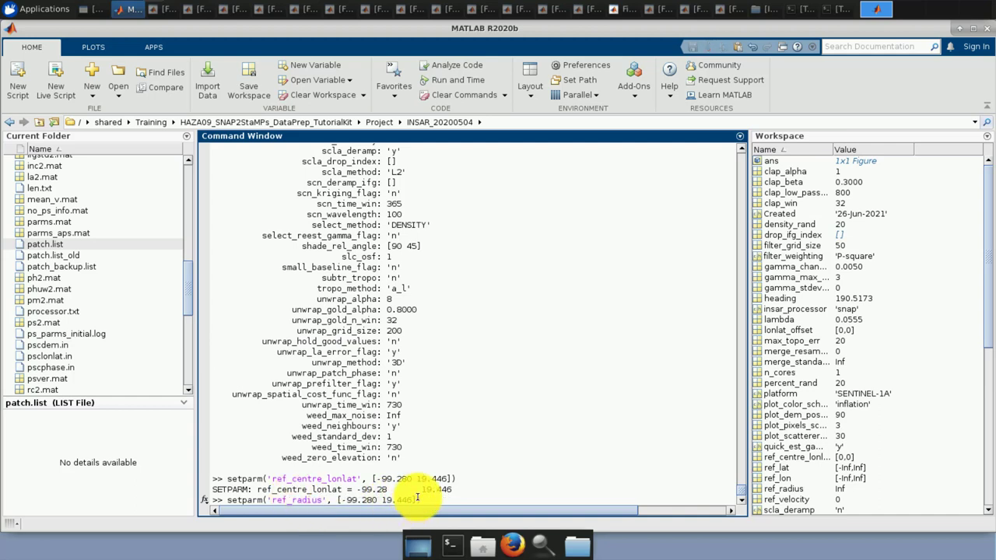
drag(417, 500, 338, 497)
key(BackSpace)
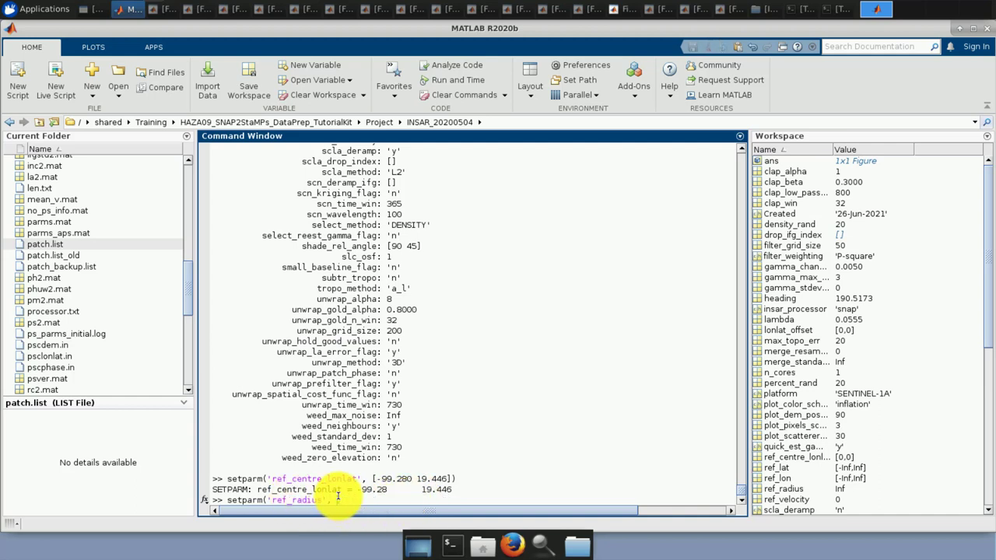
text(100)
key(Return)
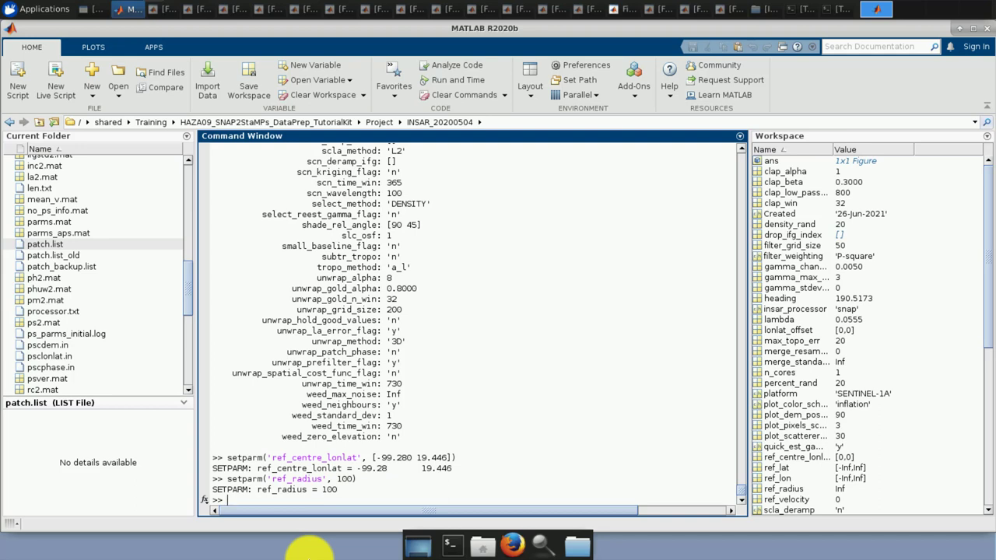
key(Up)
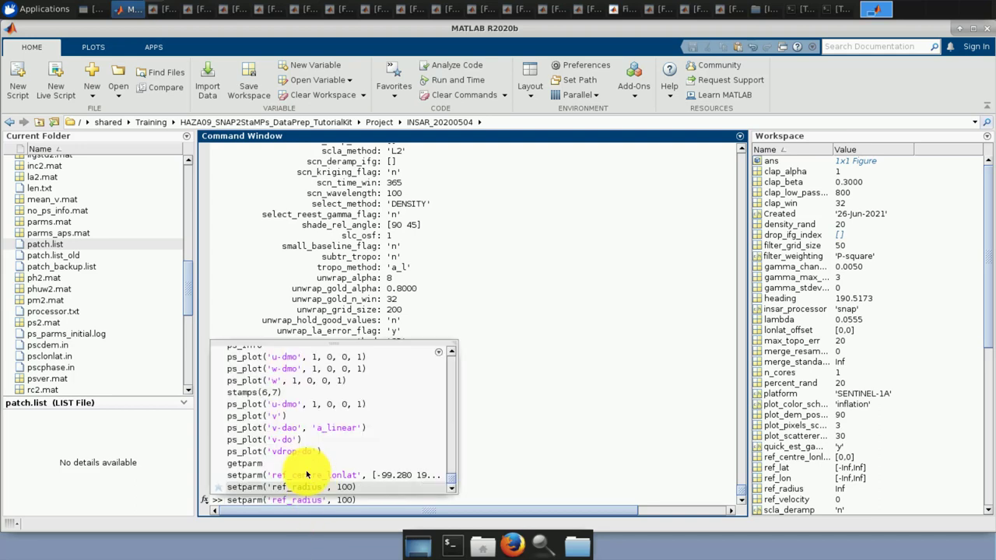
- Rerun ps_plot('v-do') from history as Figure 18 and compare it with Figure 16
click(281, 440)
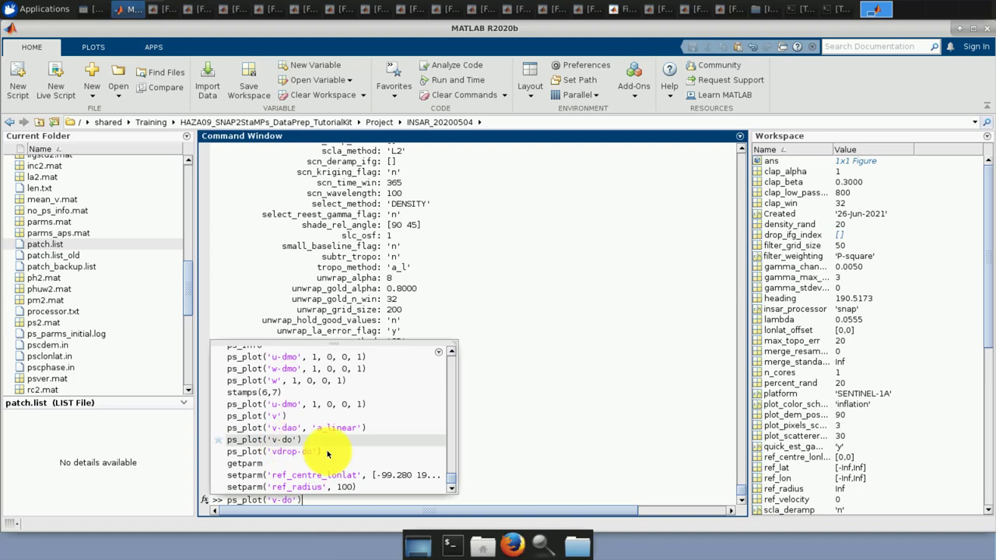
double_click(284, 440)
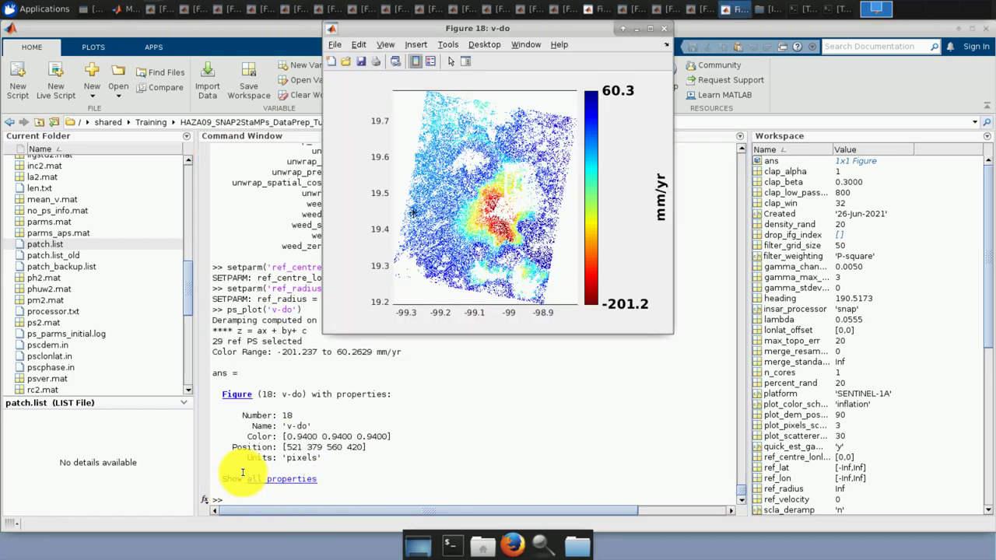
drag(603, 26, 544, 80)
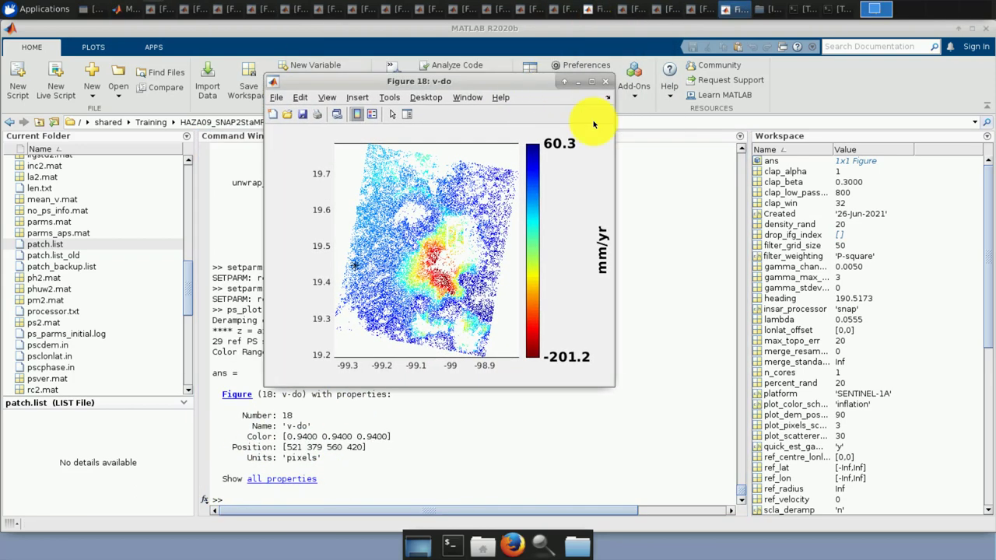
click(591, 81)
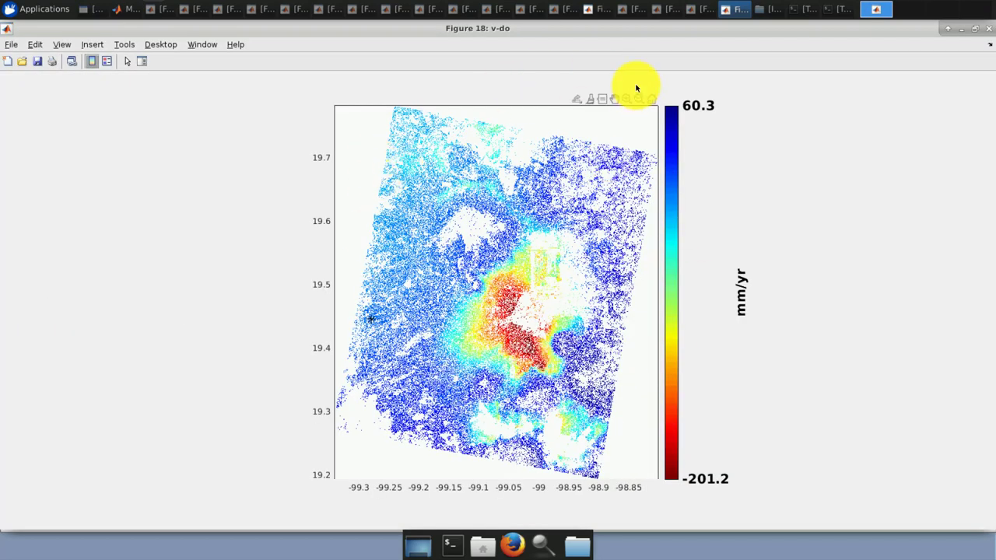
click(666, 12)
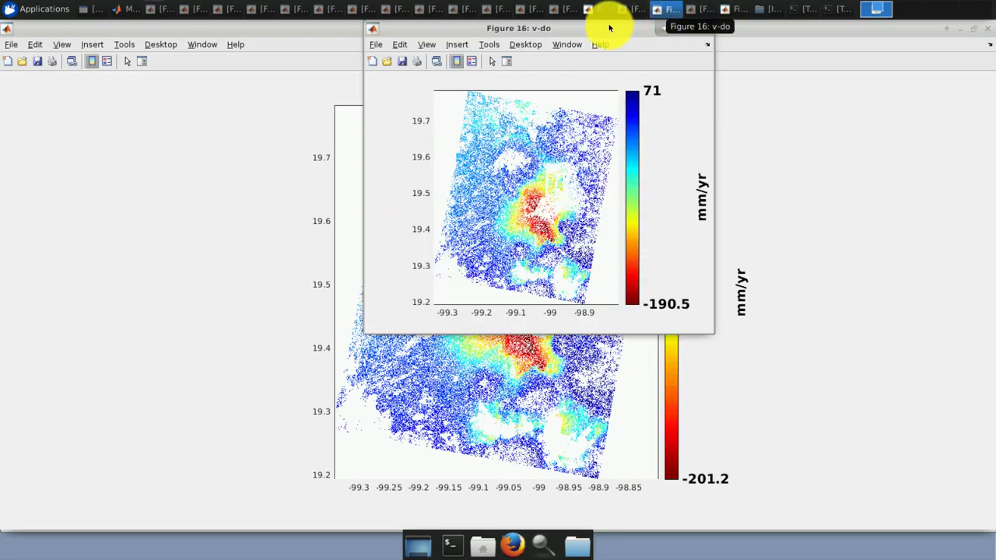
click(973, 28)
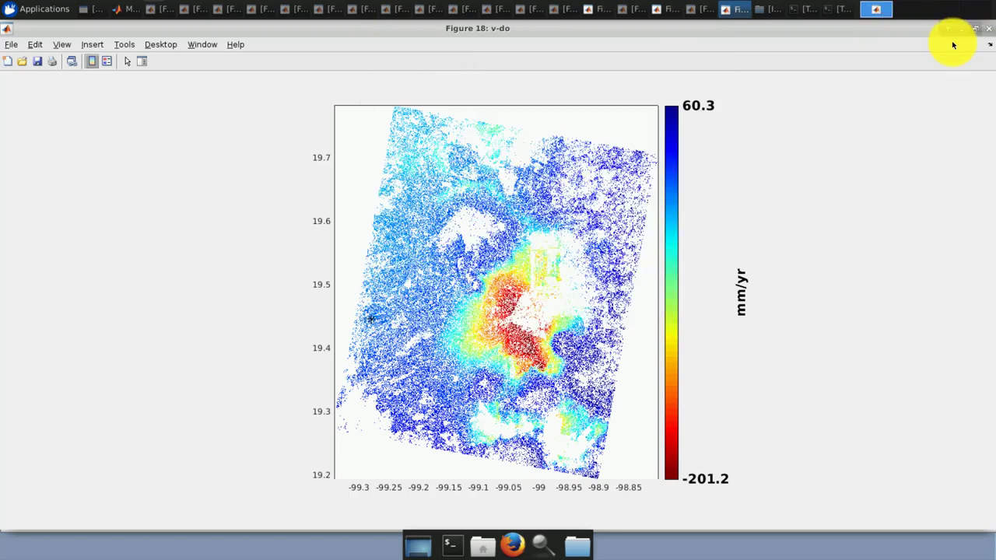
- Place Figures 18 and 16 side by side to compare the v-do maps, then minimize both
drag(400, 84, 264, 72)
drag(438, 25, 473, 64)
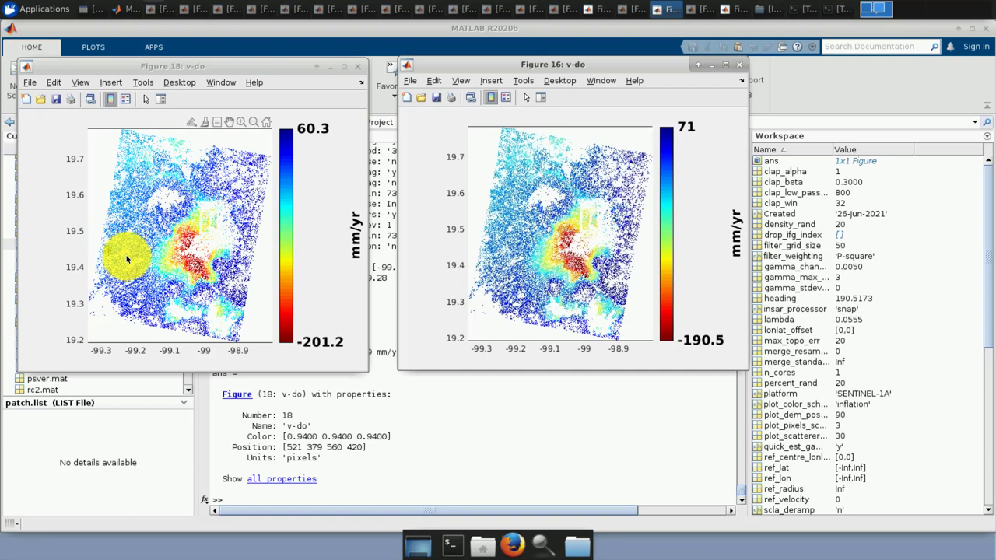
click(331, 66)
click(711, 66)
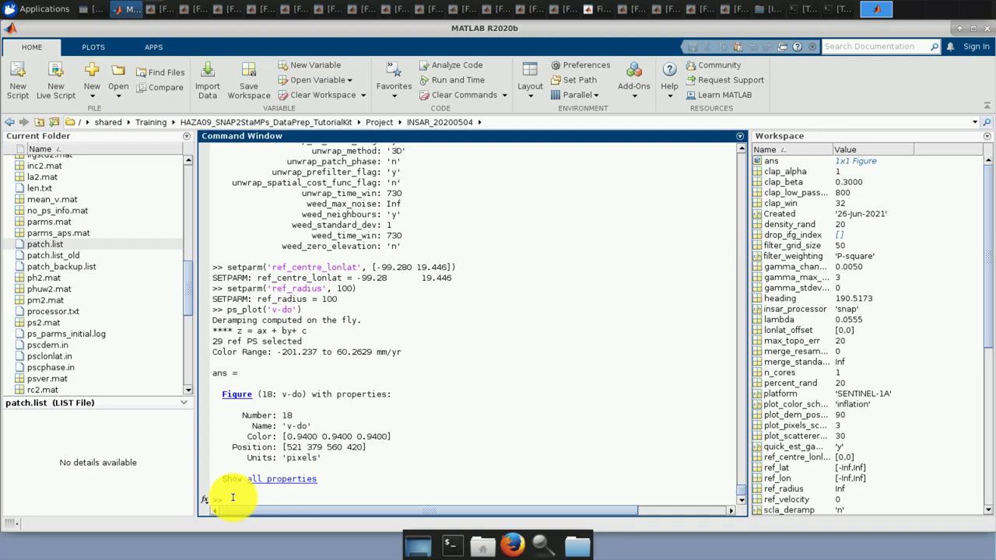
- Rerun ps_plot('v-dao', 'a_linear') from history with the added 'ts' option for time-series picking
key(Up)
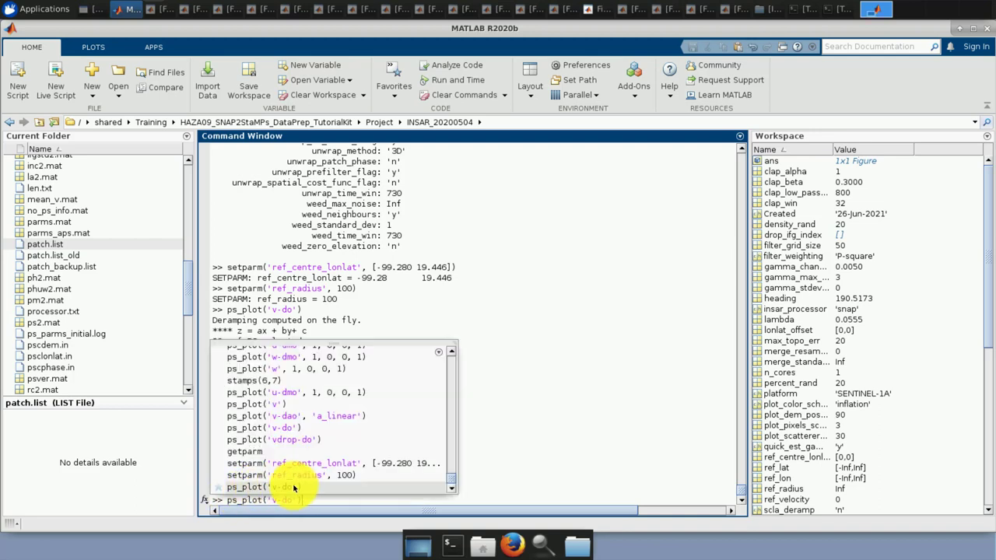
click(298, 417)
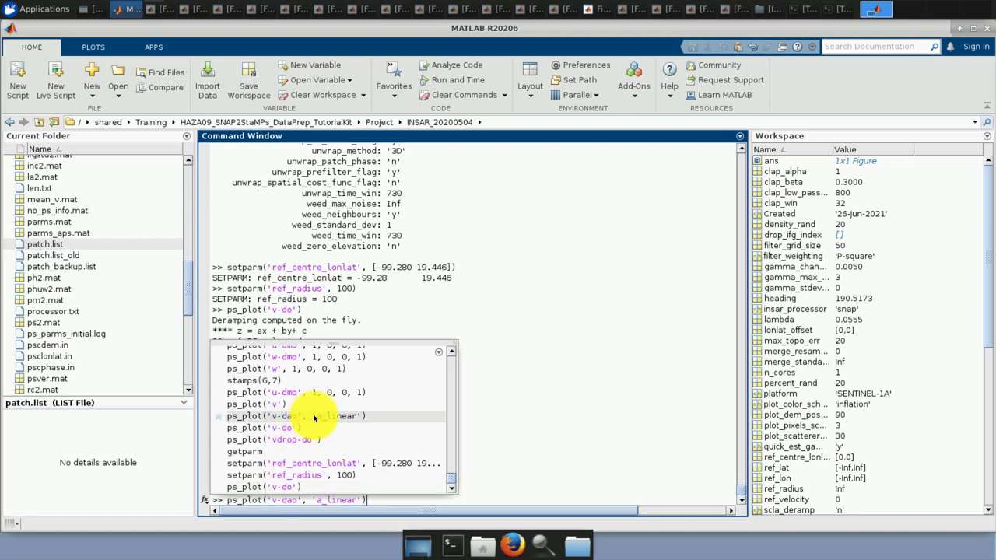
click(366, 502)
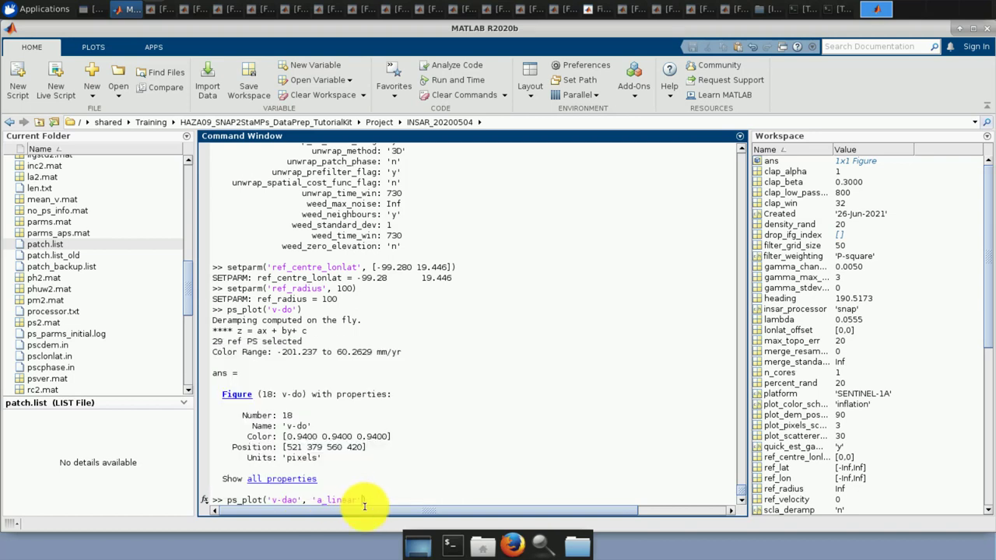
text(, )
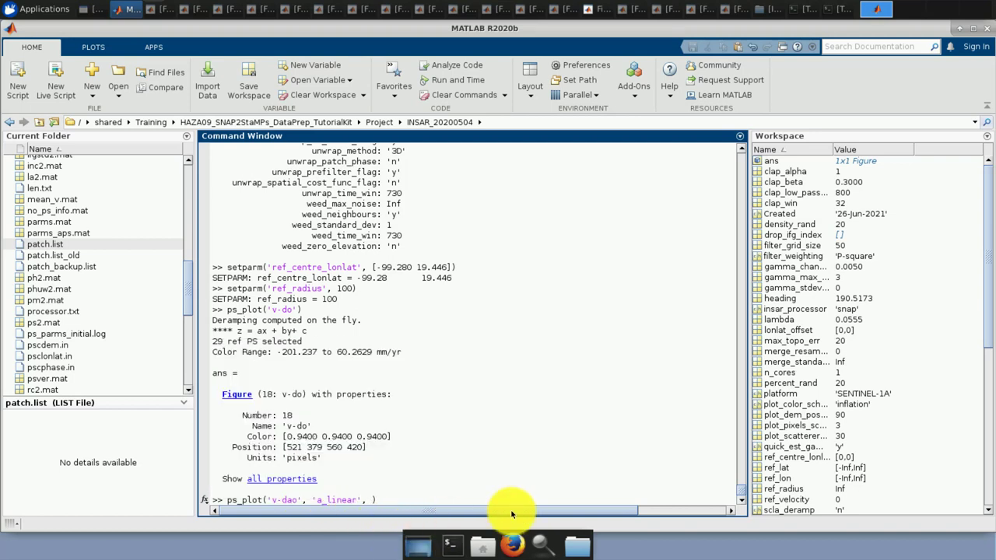
text('ts')
key(Return)
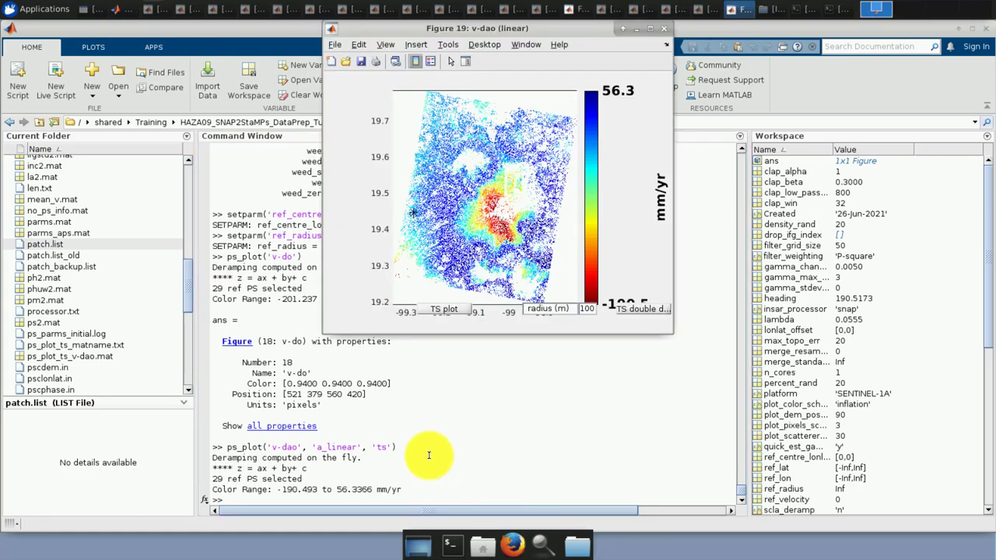
- Maximize the Figure 19 v-dao map and select the 100 m search radius value
click(653, 29)
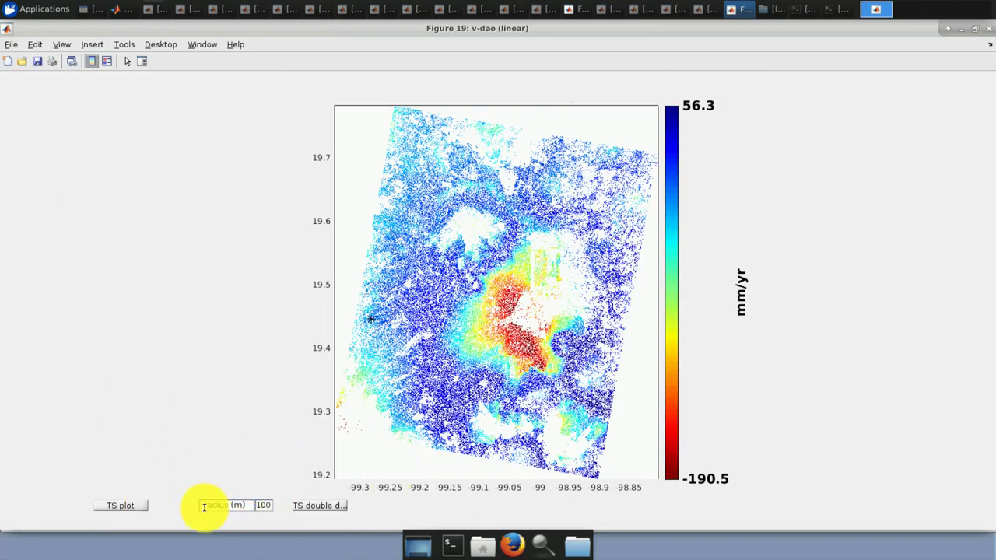
click(265, 506)
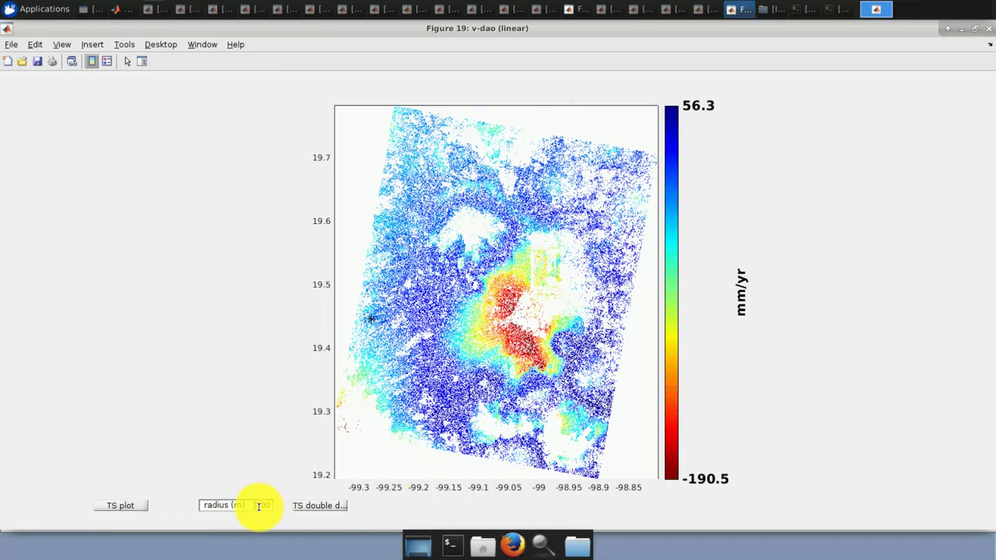
double_click(264, 506)
drag(272, 506, 275, 506)
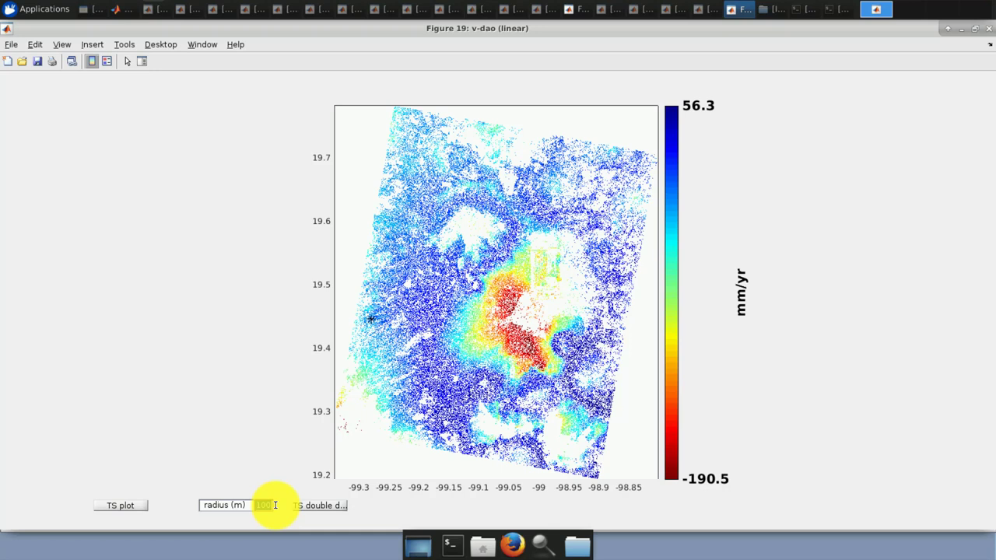
- Plot the LOS time series of 22 points within 100 m of a picked map point, then bring Figure 19 forward
click(118, 506)
click(122, 503)
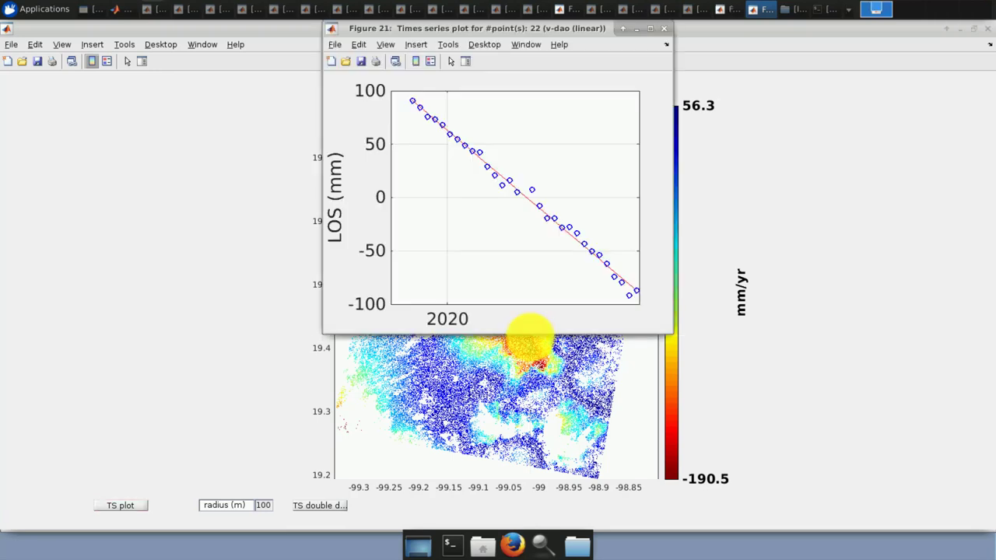
drag(549, 28, 238, 65)
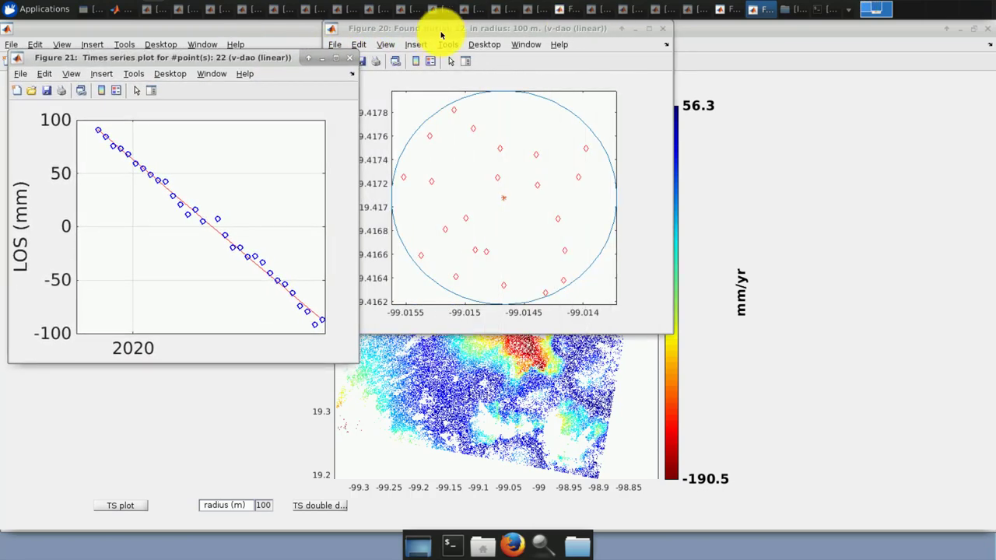
drag(441, 35, 639, 56)
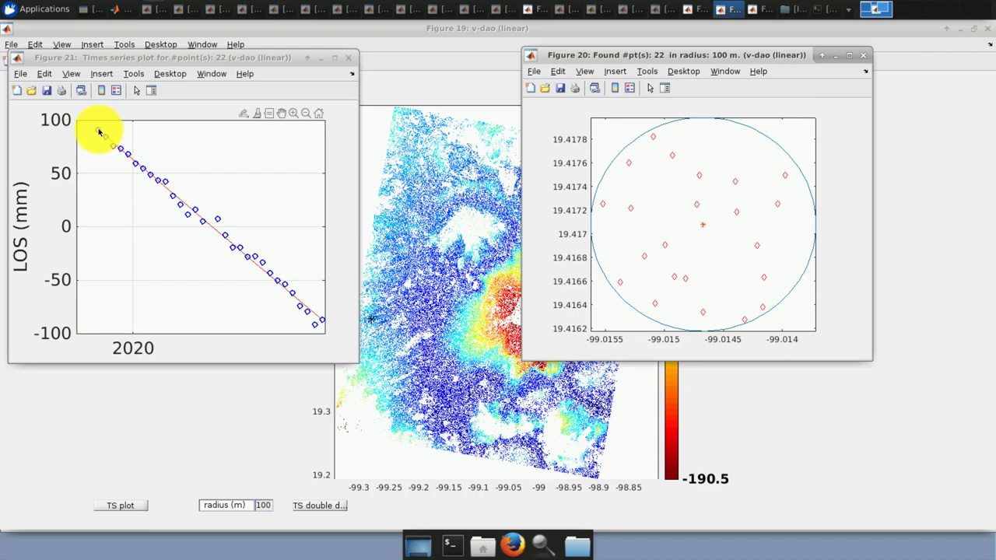
mouse_move(98, 130)
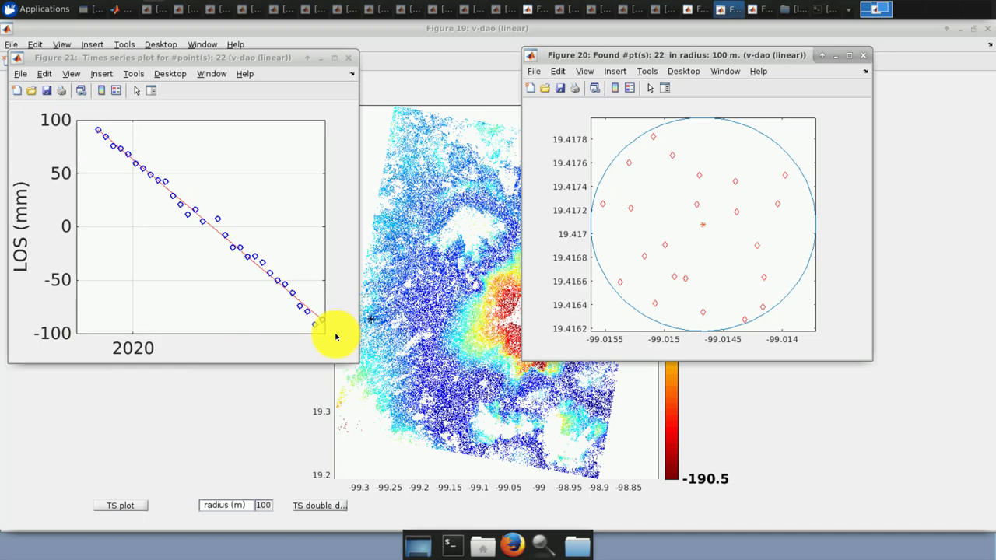
click(903, 138)
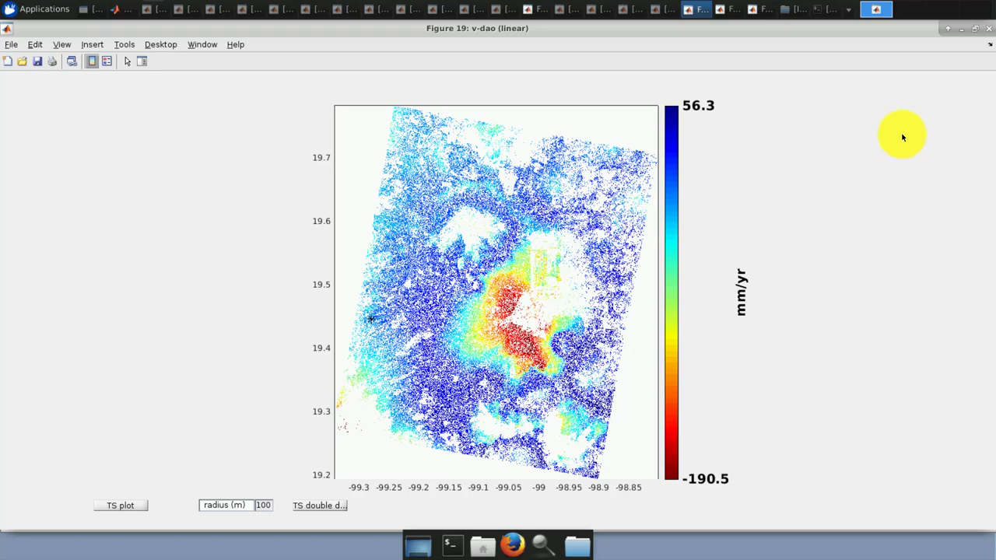
- Edit the recalled ps_plot command to 'vs-dao', drop the 'ts' argument, and run it
click(970, 34)
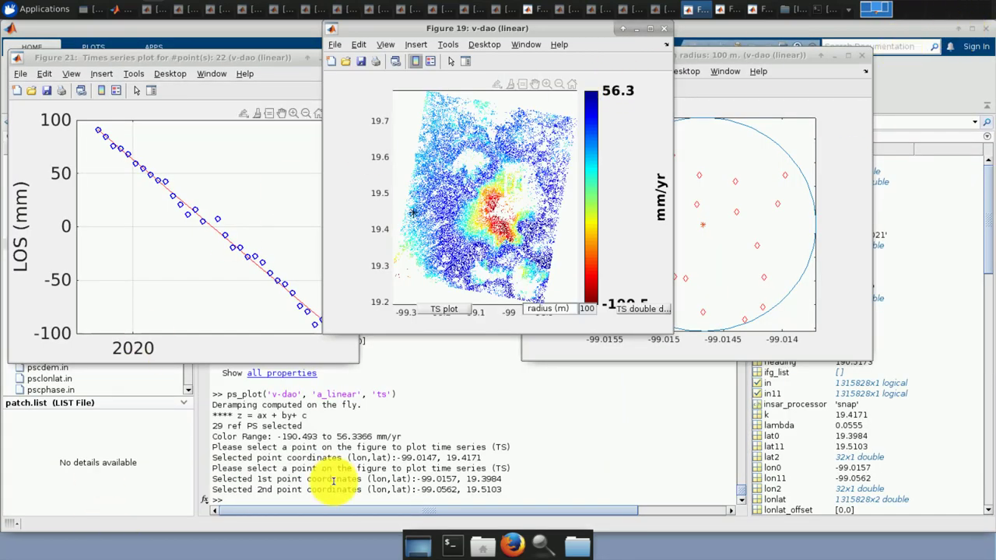
click(247, 501)
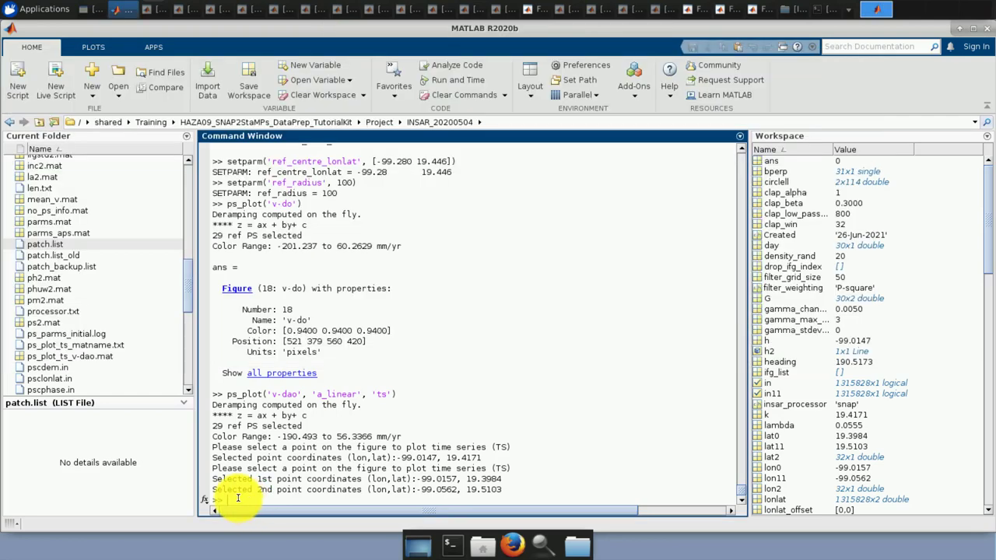
key(Up)
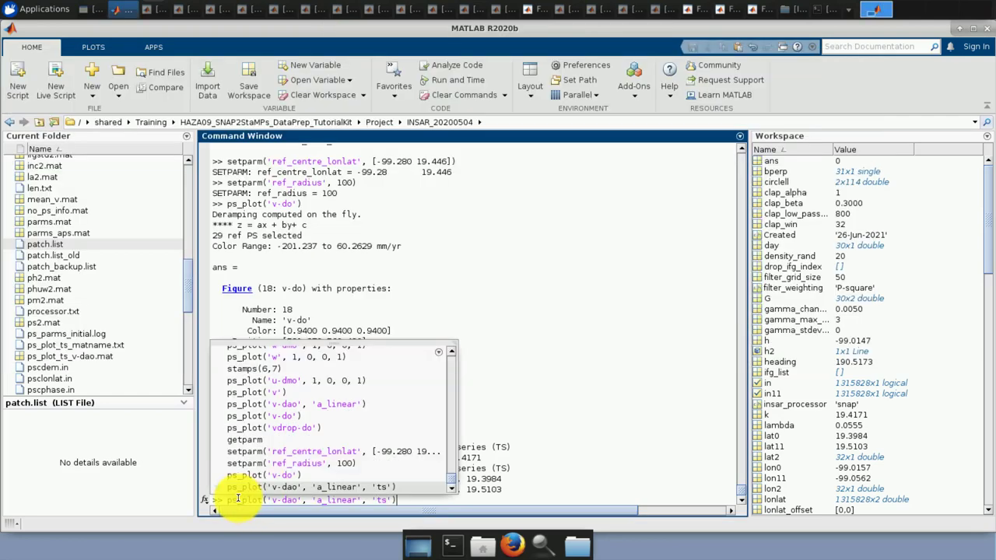
click(286, 502)
text(s)
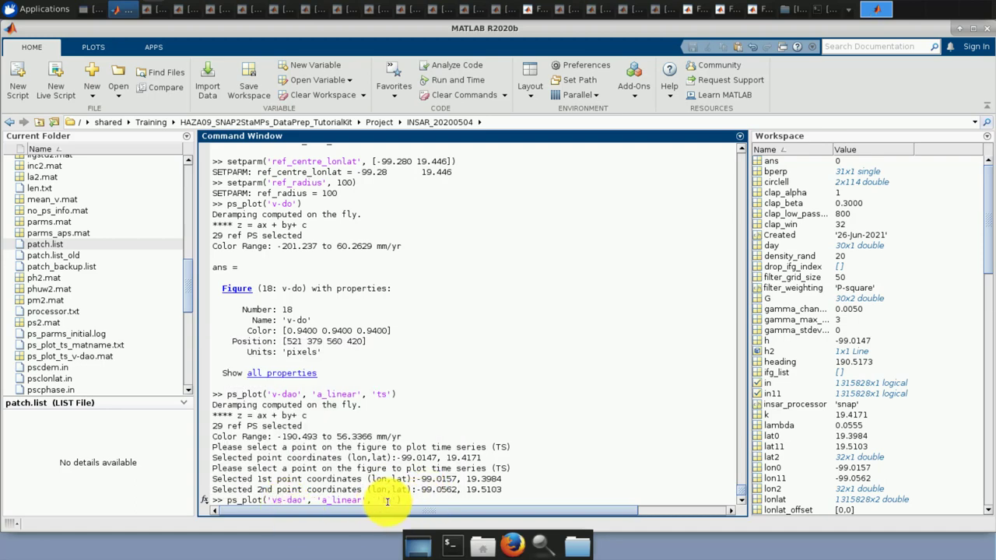
drag(395, 501, 369, 498)
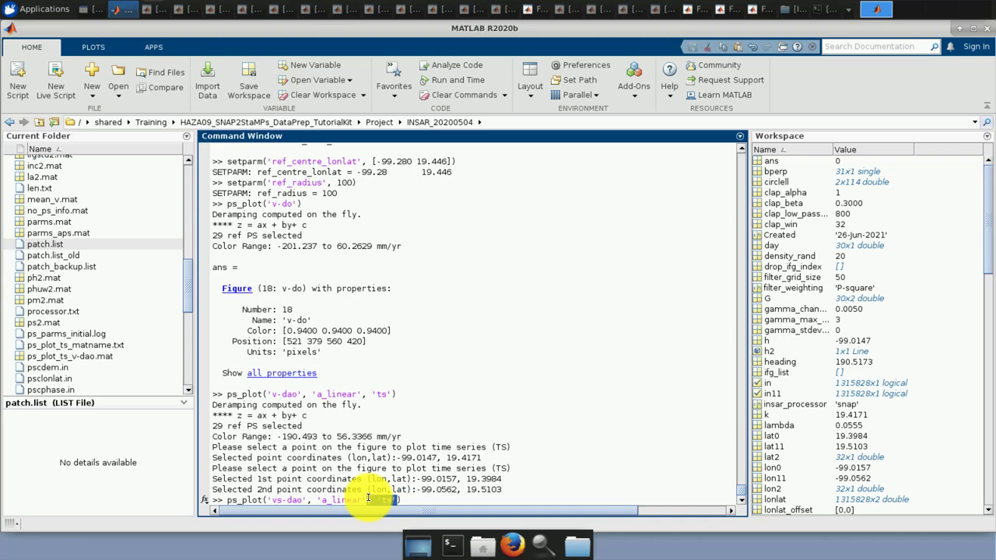
key(BackSpace)
text())
key(Return)
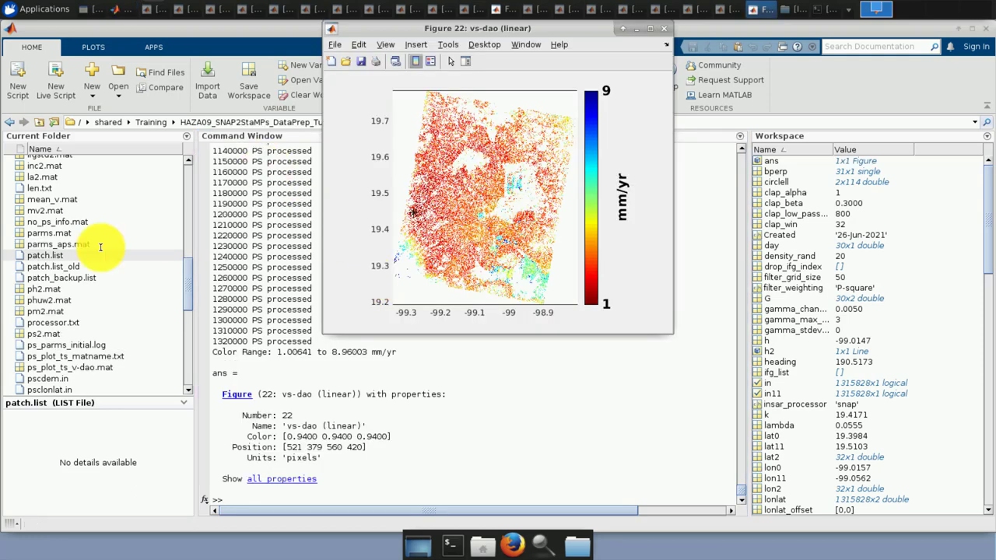
- Maximize Figure 22 to show the 1–9 mm/yr vs-dao standard-deviation map full screen
click(650, 28)
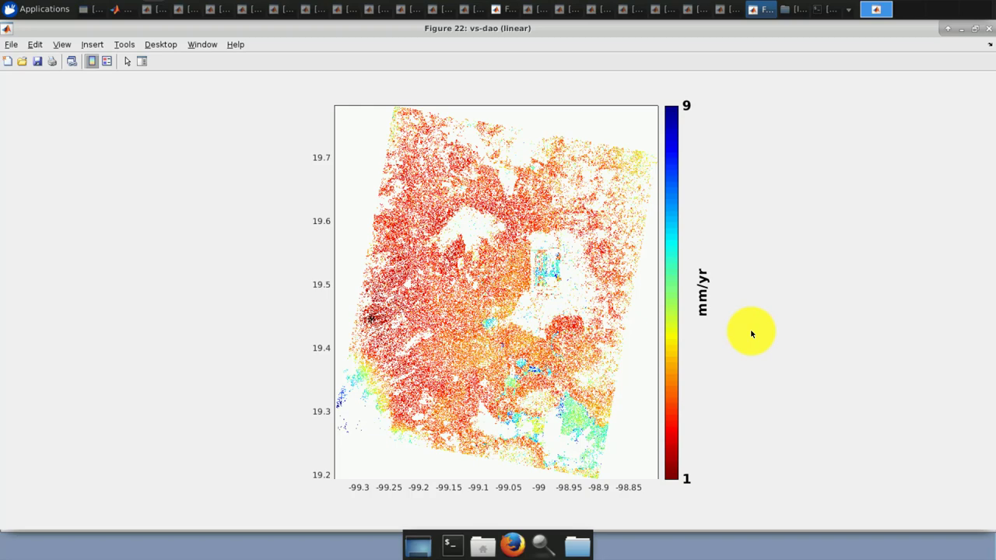
- Minimize Figure 22, maximize the Figure 19 v-dao map, and show Figure 21's time series over it
click(962, 29)
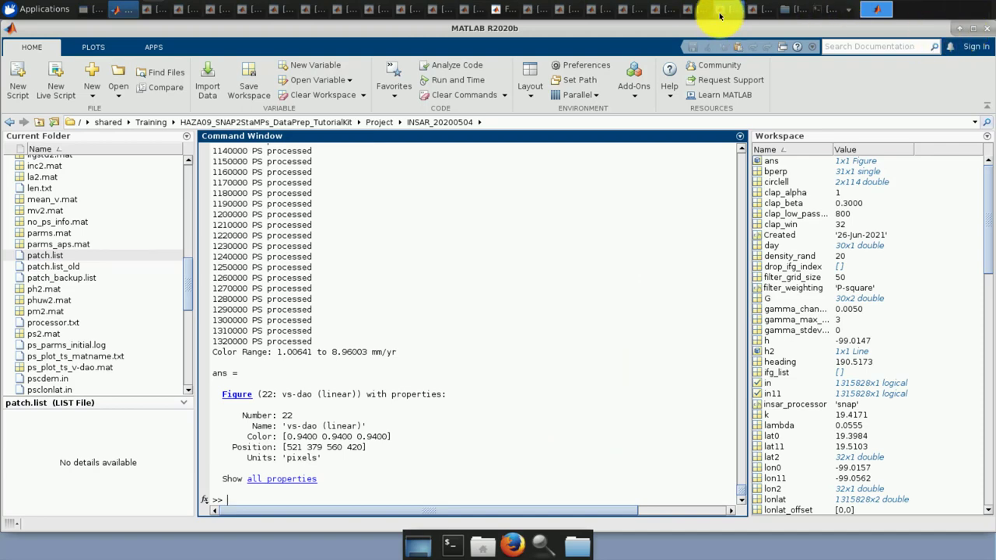
click(718, 11)
click(699, 9)
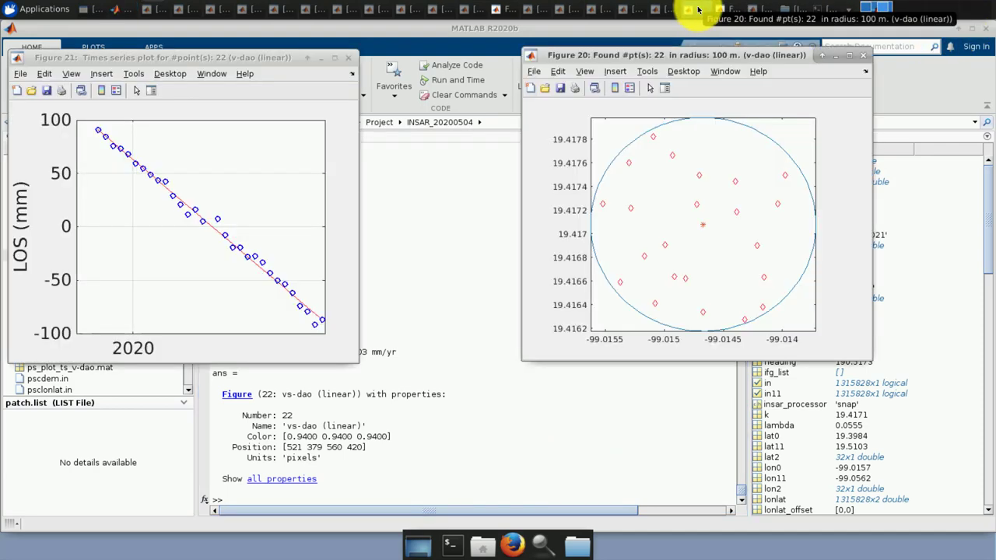
click(666, 9)
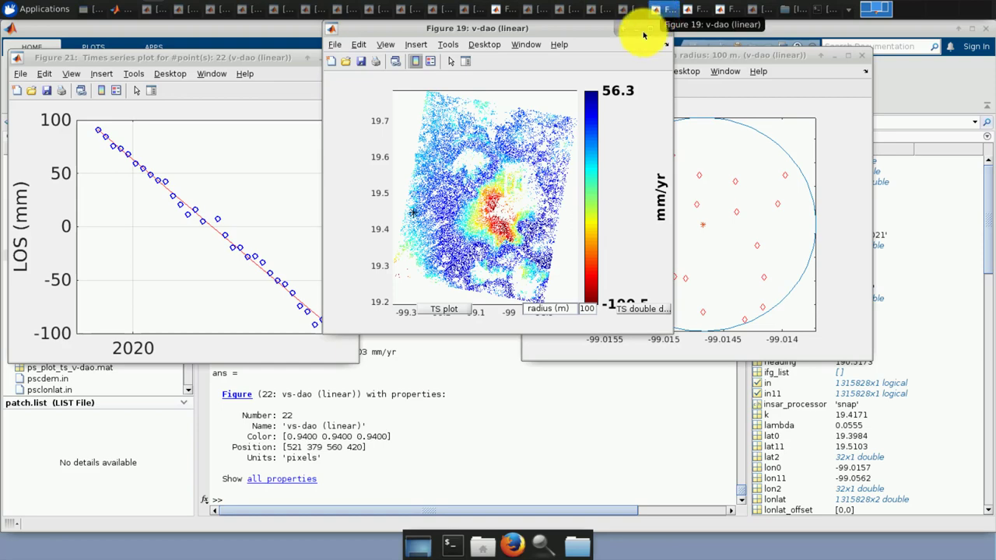
click(645, 31)
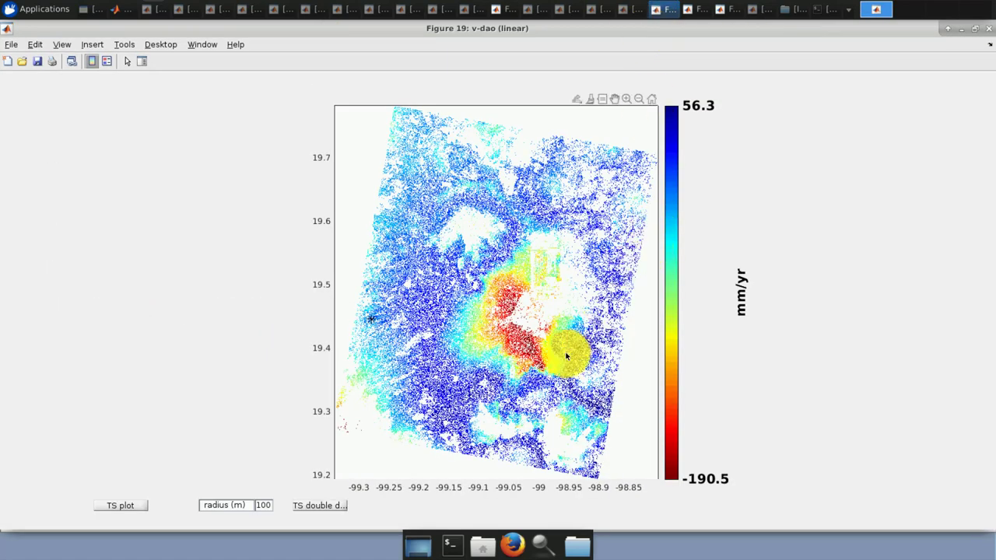
click(697, 10)
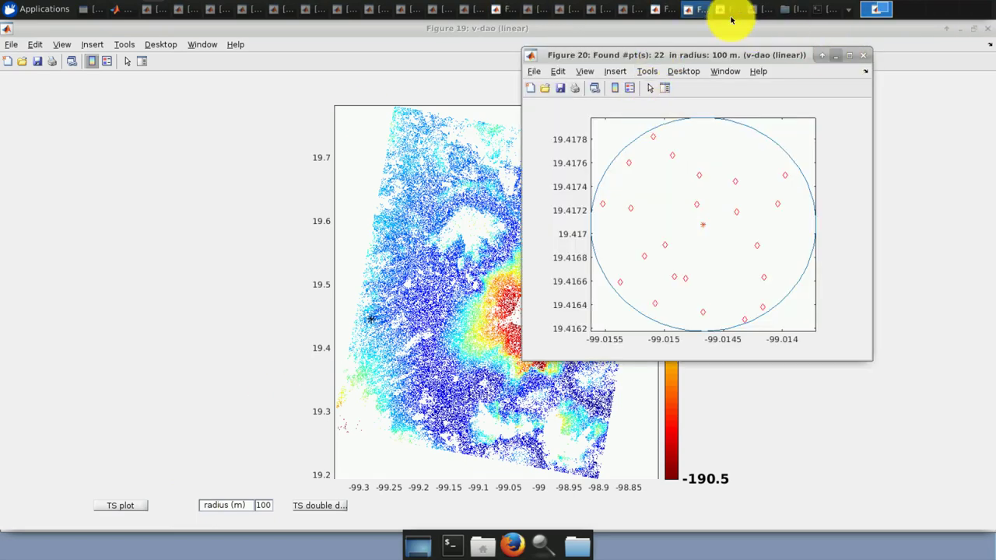
click(701, 10)
click(724, 10)
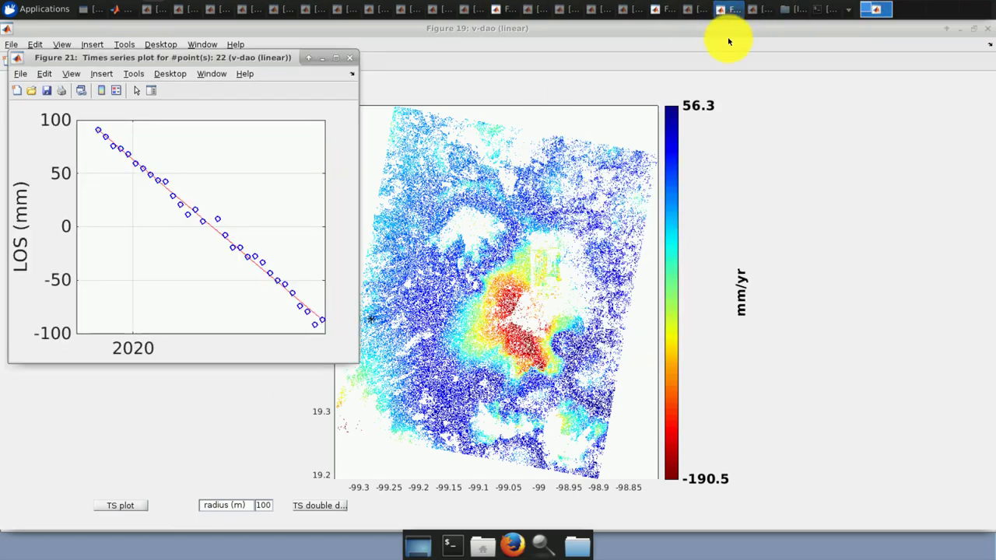